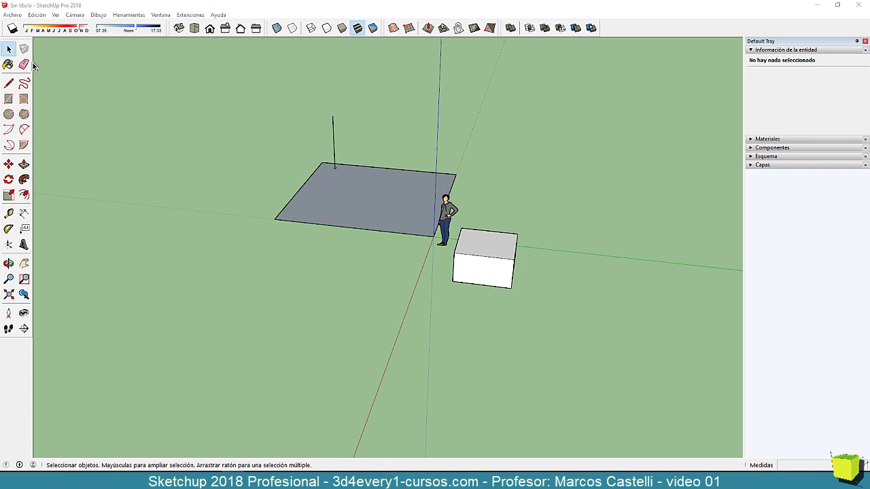
- Start a new model, discarding the unsaved changes to the current one
{"action": "left_click", "coordinate": [13, 14]}
{"action": "left_click", "coordinate": [19, 23]}
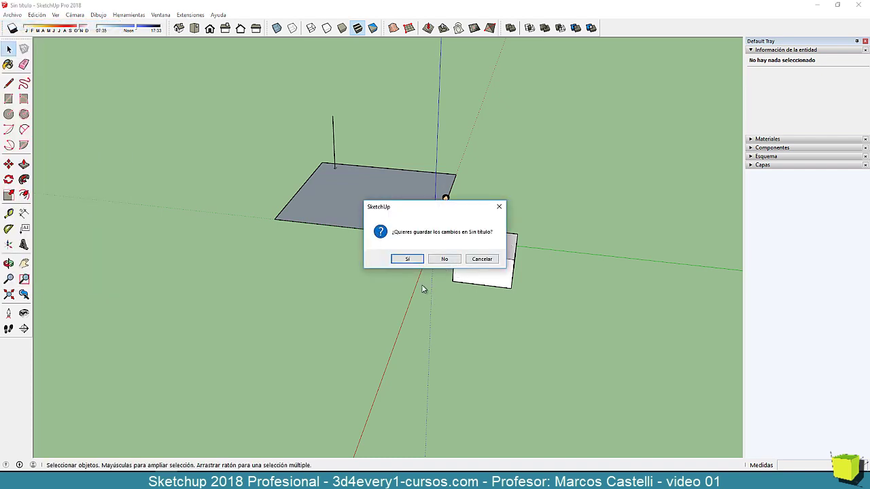
{"action": "left_click", "coordinate": [444, 259]}
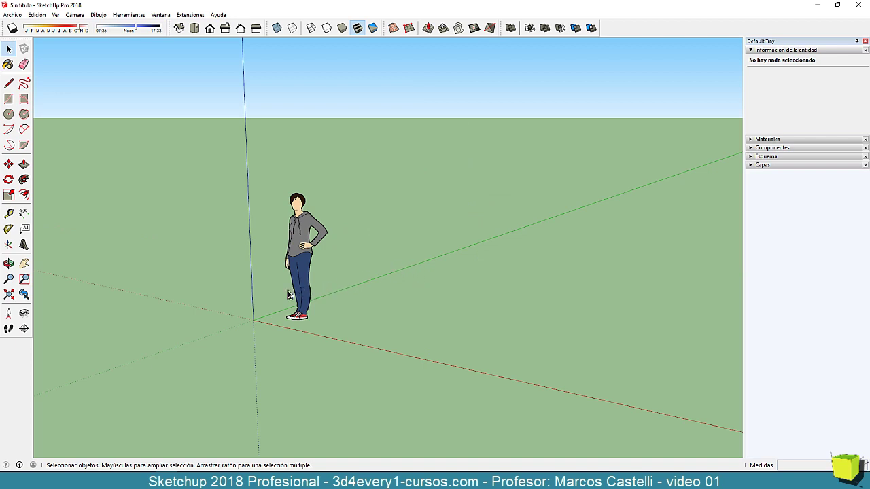
- Draw a rectangle about 1.21 by 1.50 m on the ground beyond the figure, with one edge along the red axis
{"action": "middle_click_drag", "start_coordinate": [254, 293], "coordinate": [387, 246]}
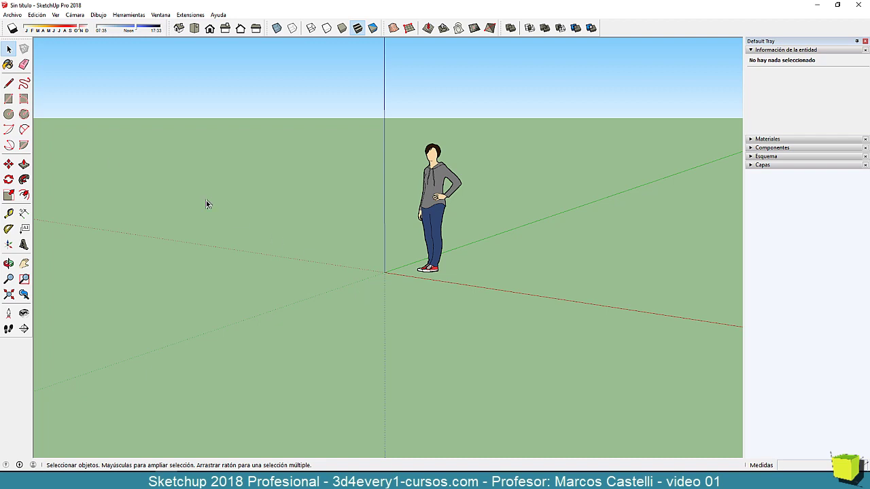
{"action": "left_click", "coordinate": [9, 99]}
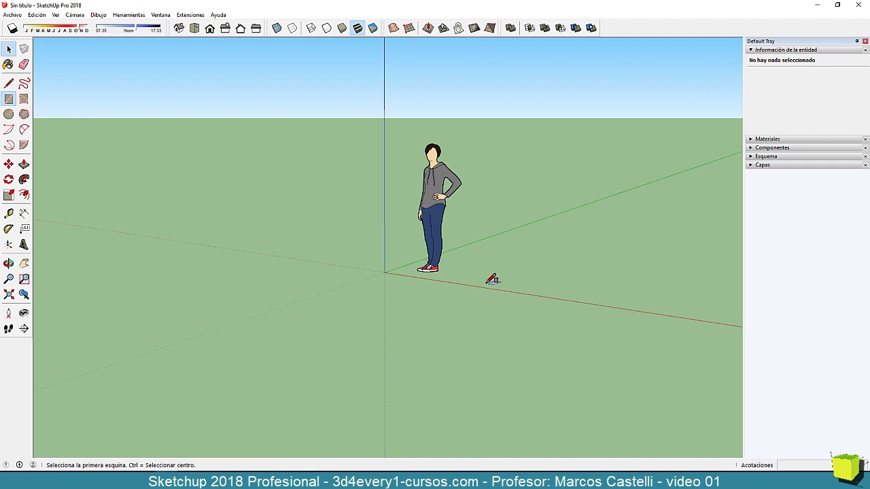
{"action": "left_click", "coordinate": [469, 284]}
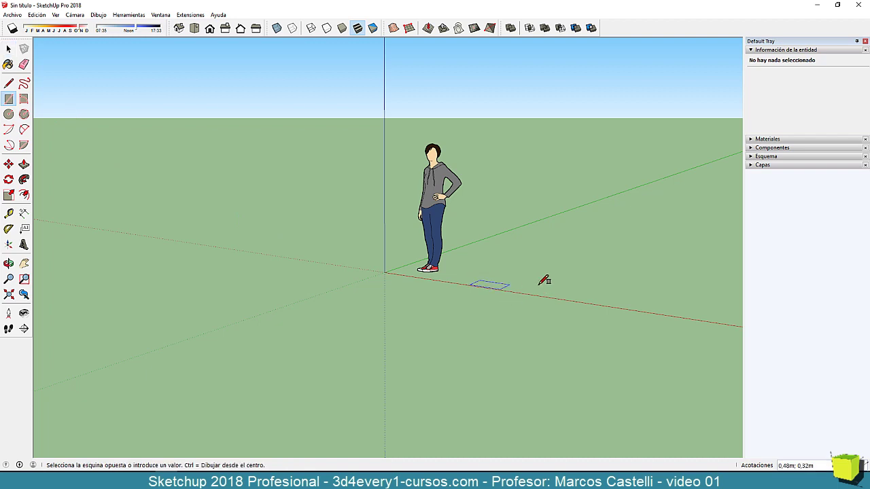
{"action": "left_click", "coordinate": [605, 274]}
{"action": "key", "text": "space"}
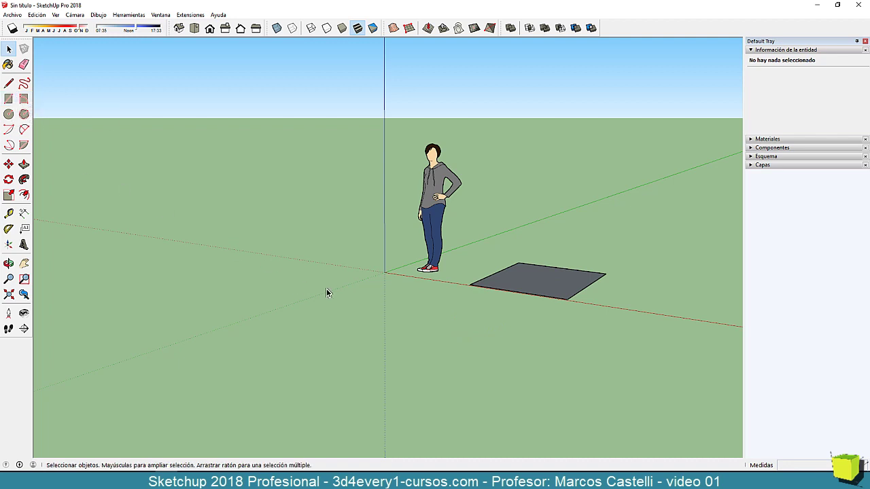
- Draw a second rectangle about 1.09 by 1.05 m on the ground, on the other side of the figure
{"action": "left_click", "coordinate": [9, 98]}
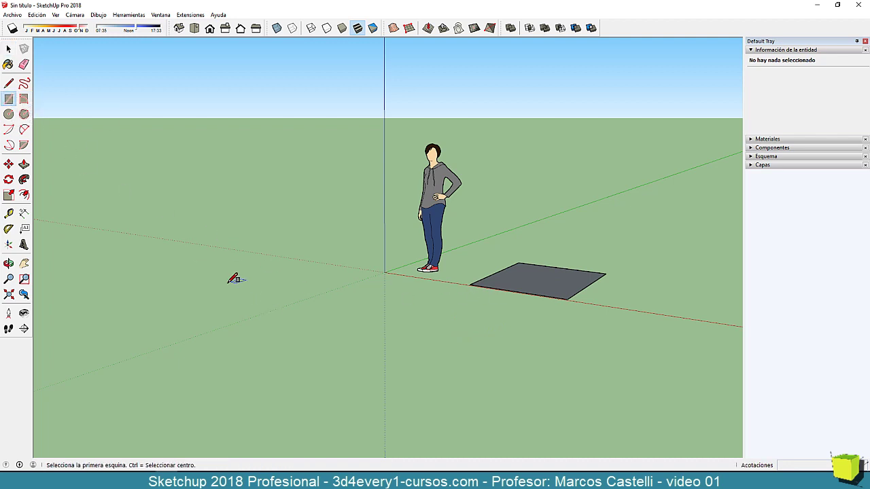
{"action": "left_click", "coordinate": [196, 287]}
{"action": "left_click", "coordinate": [339, 289]}
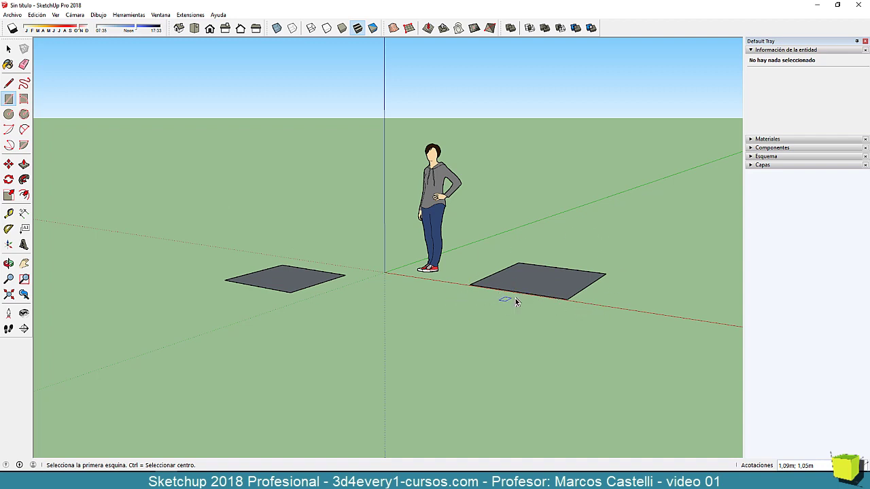
{"action": "key", "text": "space"}
- Examine the entity information of the larger rectangle's face and of two of its edges
{"action": "left_click", "coordinate": [538, 284]}
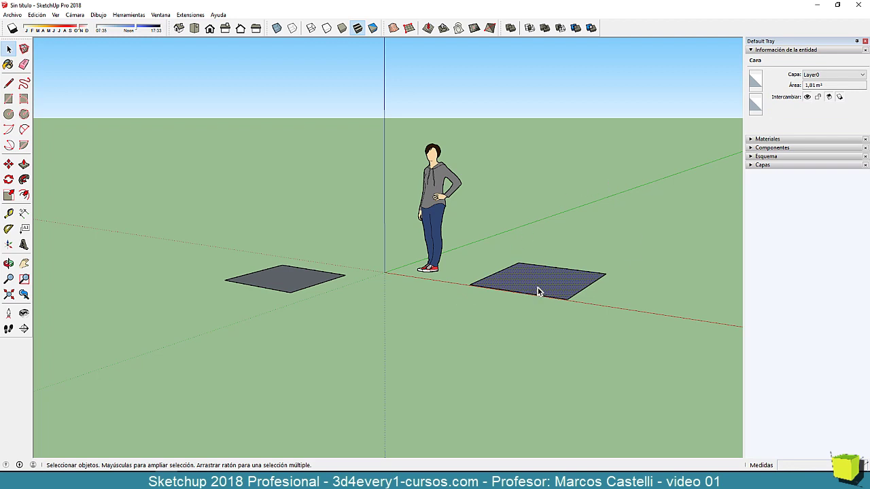
{"action": "scroll", "coordinate": [505, 283], "scroll_direction": "up", "scroll_amount": 4}
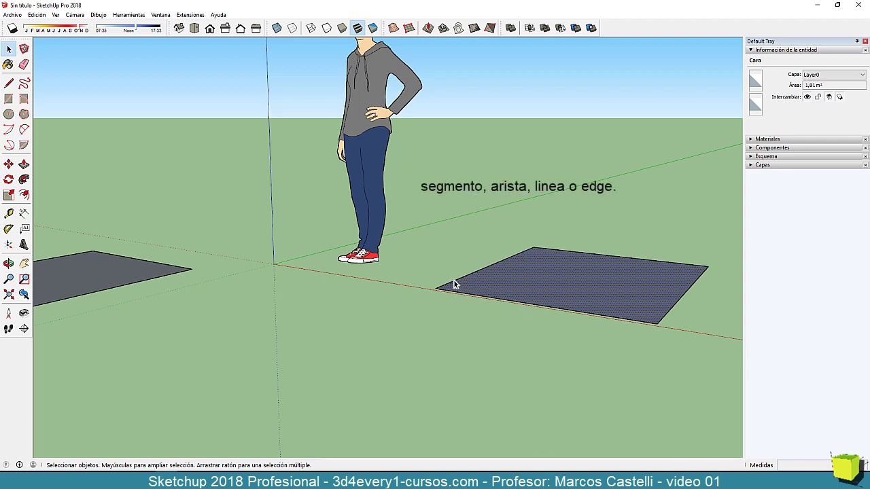
{"action": "scroll", "coordinate": [495, 291], "scroll_direction": "down", "scroll_amount": 3}
{"action": "left_click", "coordinate": [496, 291]}
{"action": "scroll", "coordinate": [412, 273], "scroll_direction": "up", "scroll_amount": 2}
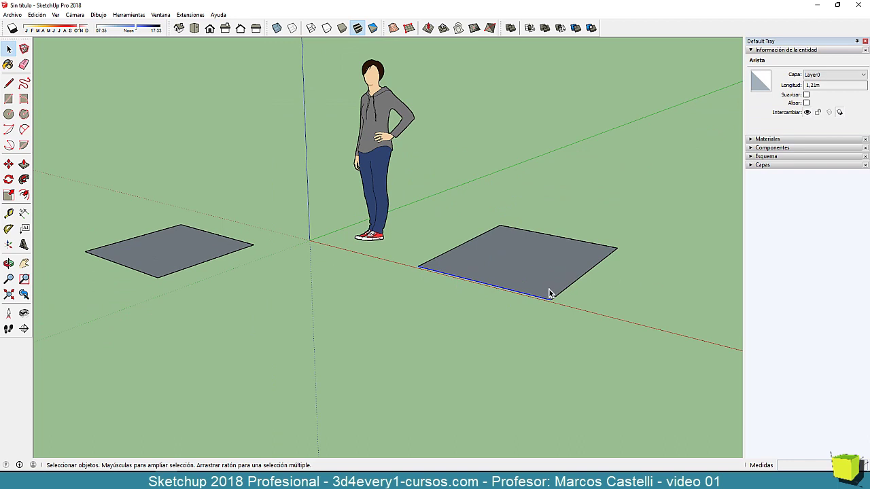
{"action": "left_click", "coordinate": [523, 256]}
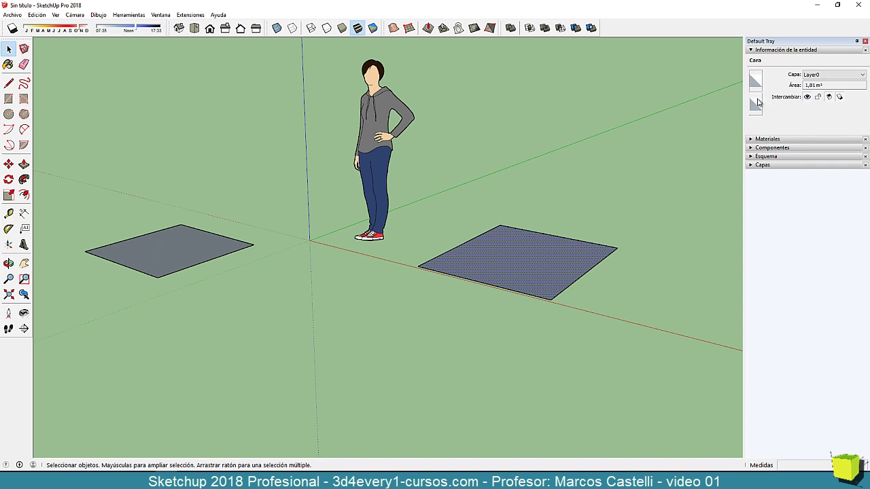
{"action": "middle_click_drag", "start_coordinate": [545, 324], "coordinate": [496, 320]}
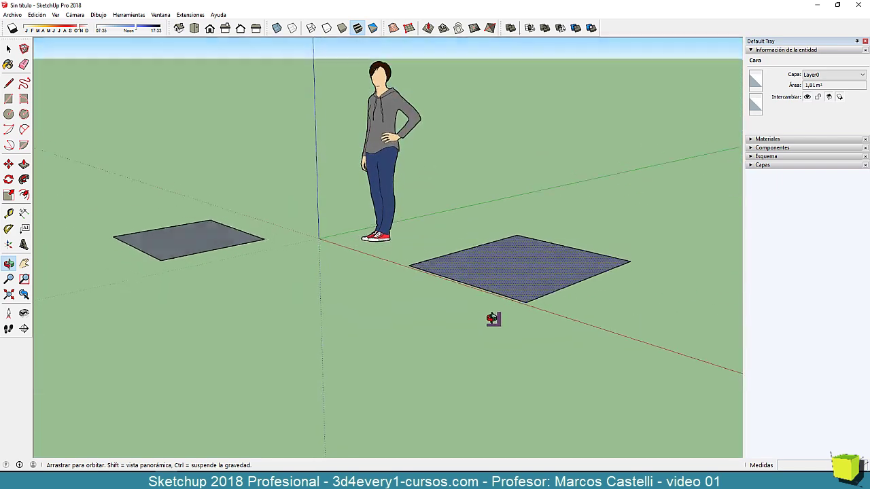
{"action": "scroll", "coordinate": [519, 284], "scroll_direction": "up", "scroll_amount": 3}
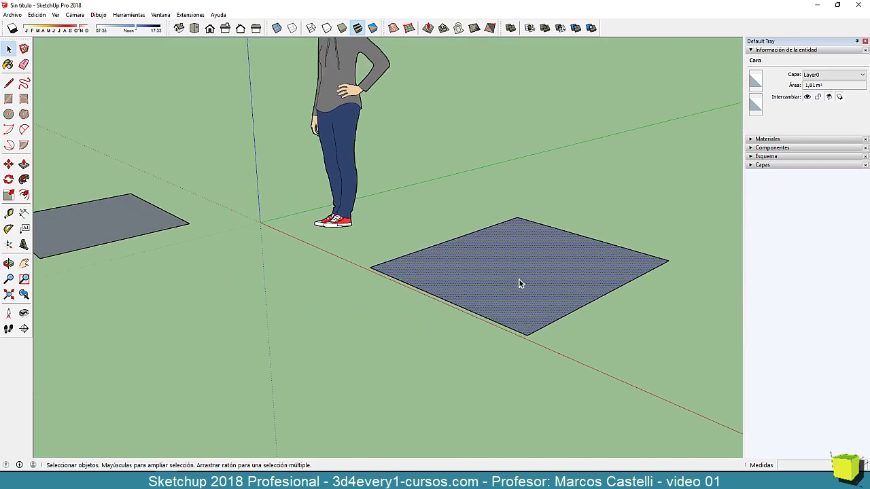
{"action": "left_click", "coordinate": [584, 307]}
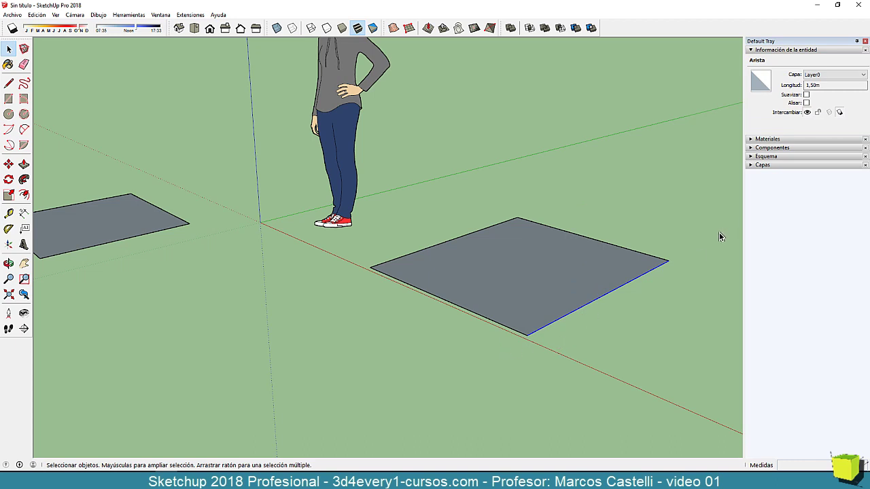
{"action": "left_click", "coordinate": [514, 262]}
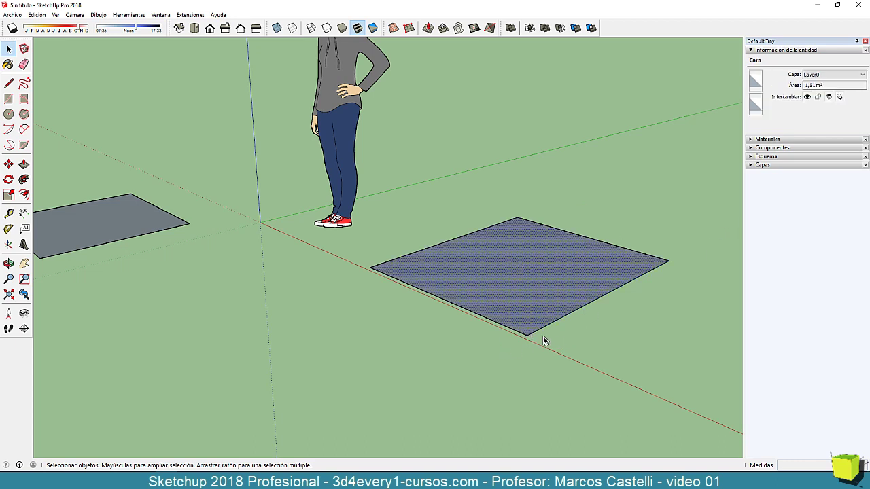
- Clear the selection of the larger rectangle's face
{"action": "middle_click_drag", "start_coordinate": [543, 337], "coordinate": [490, 262]}
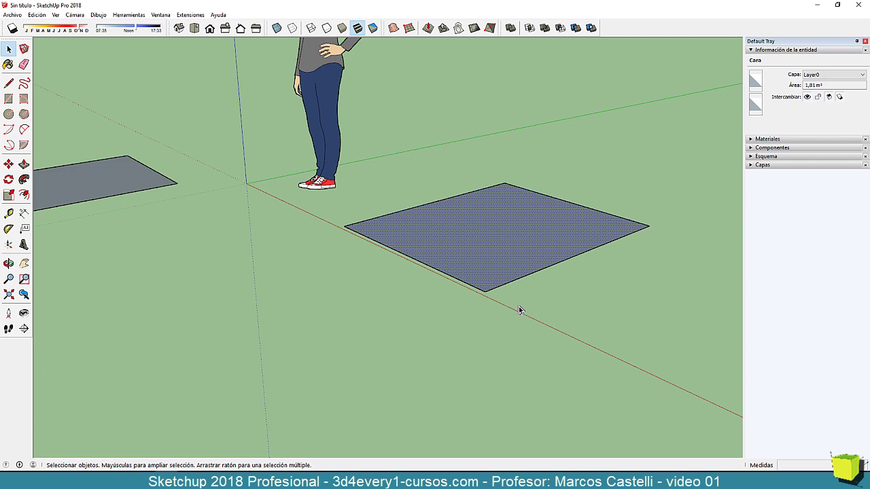
{"action": "middle_click_drag", "start_coordinate": [514, 294], "coordinate": [524, 329]}
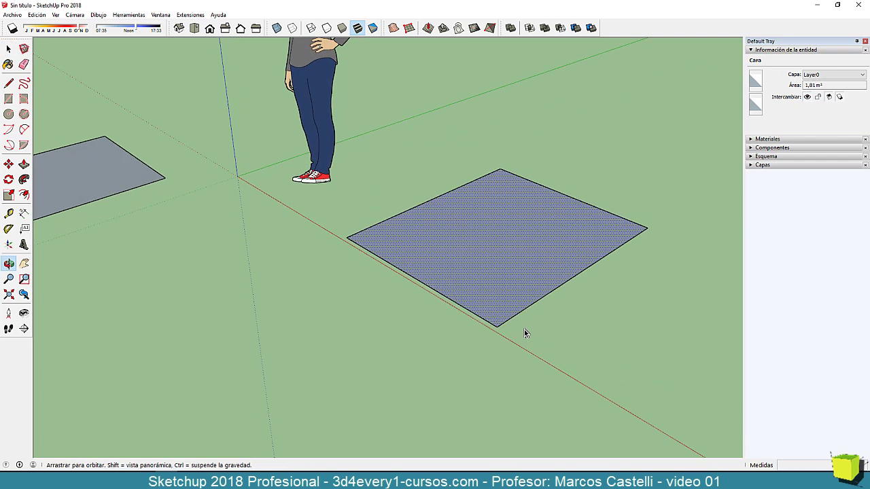
{"action": "scroll", "coordinate": [479, 255], "scroll_direction": "up", "scroll_amount": 2}
{"action": "scroll", "coordinate": [479, 258], "scroll_direction": "down", "scroll_amount": 4}
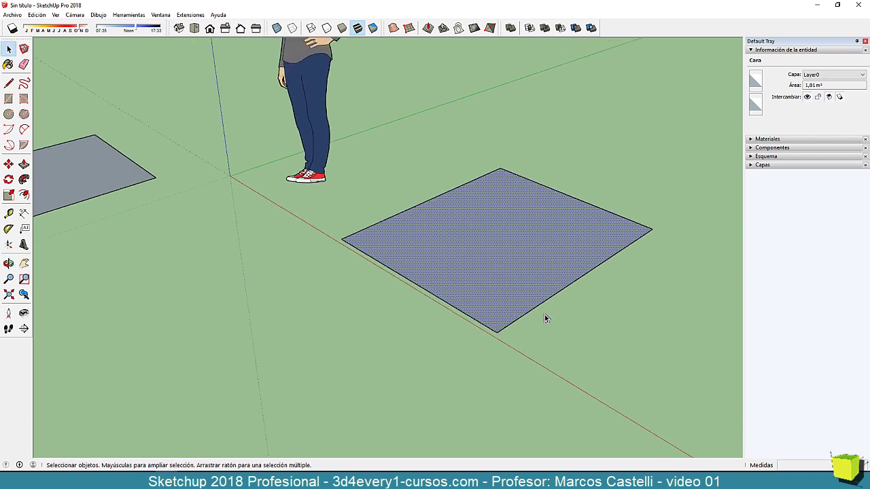
{"action": "left_click", "coordinate": [546, 316]}
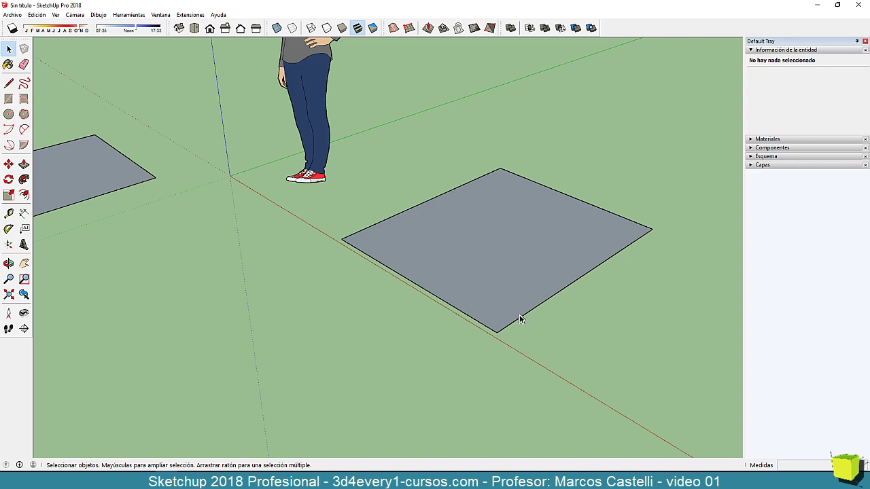
{"action": "middle_click_drag", "start_coordinate": [519, 315], "coordinate": [489, 317]}
{"action": "middle_click_drag", "start_coordinate": [535, 266], "coordinate": [504, 342]}
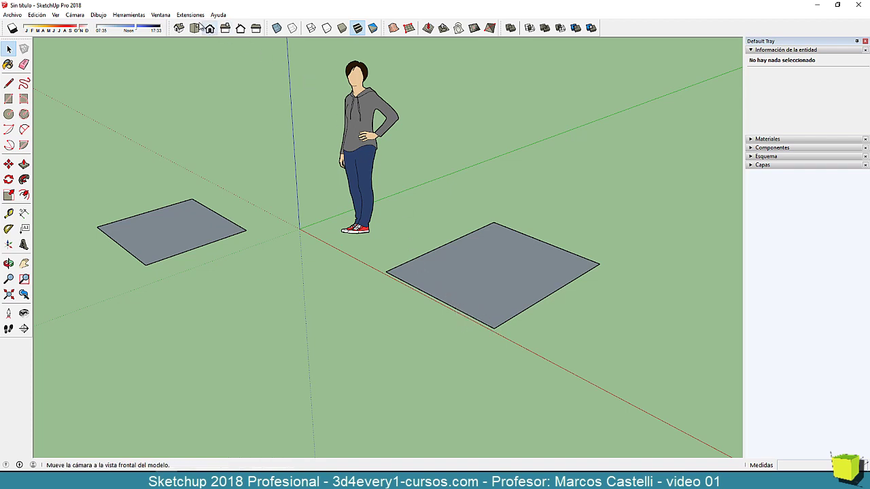
- Add the Styles section to the default tray and open the face settings of the model's current style
{"action": "left_click", "coordinate": [160, 15]}
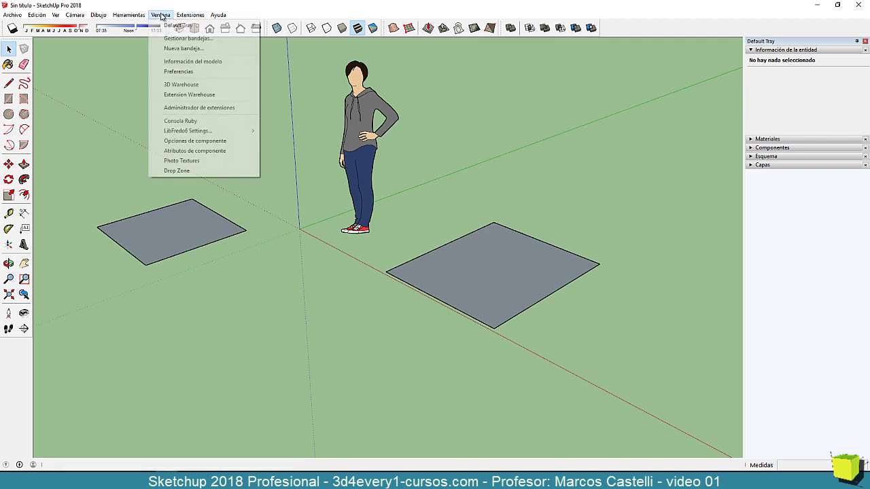
{"action": "mouse_move", "coordinate": [164, 26]}
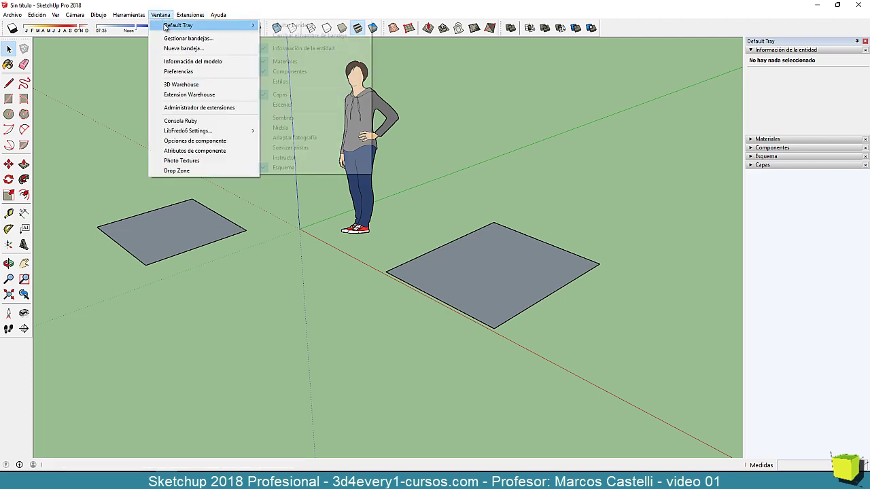
{"action": "left_click", "coordinate": [272, 82]}
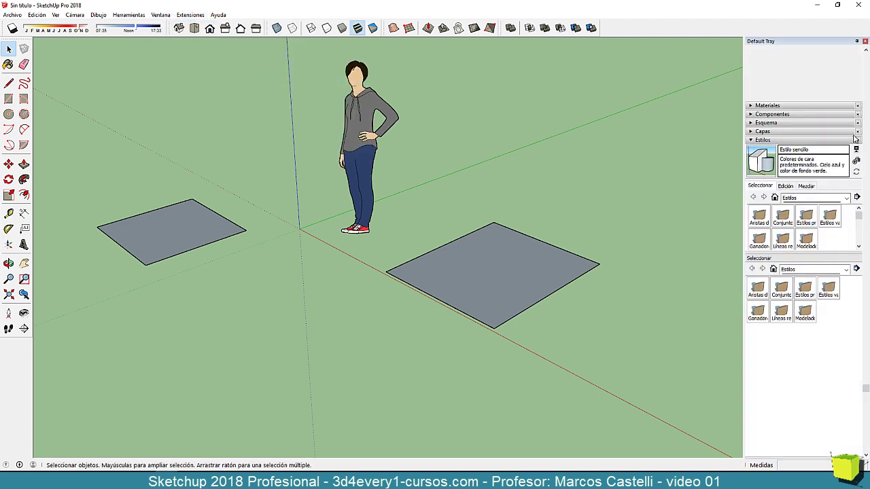
{"action": "left_click", "coordinate": [775, 197]}
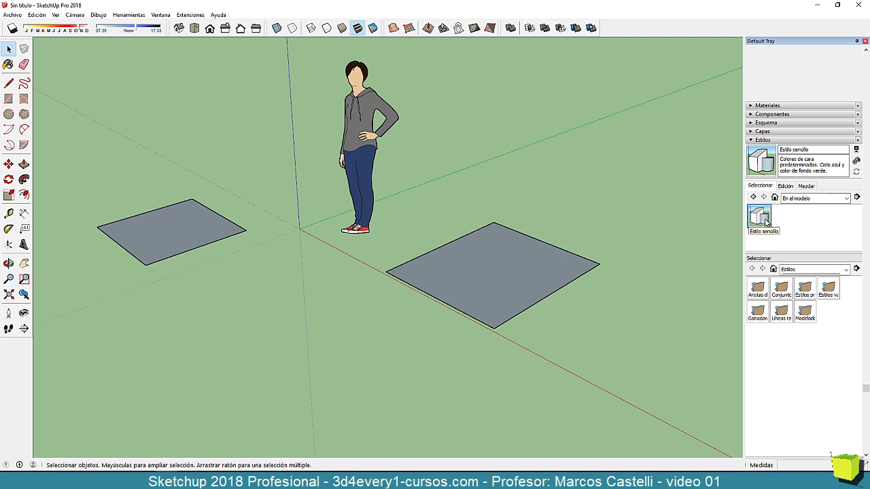
{"action": "left_click", "coordinate": [786, 187]}
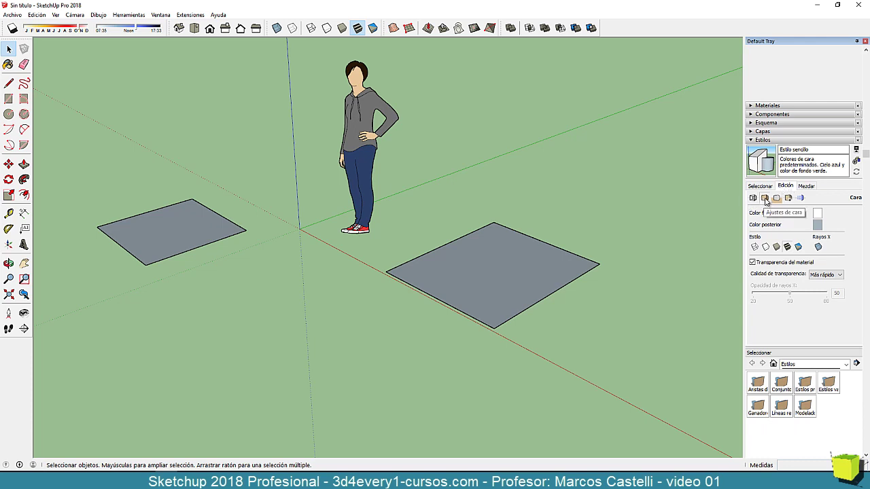
- Set the style's back face color to bright green, update the style with the change and collapse the Styles section
{"action": "left_click", "coordinate": [817, 225]}
{"action": "left_click", "coordinate": [427, 226]}
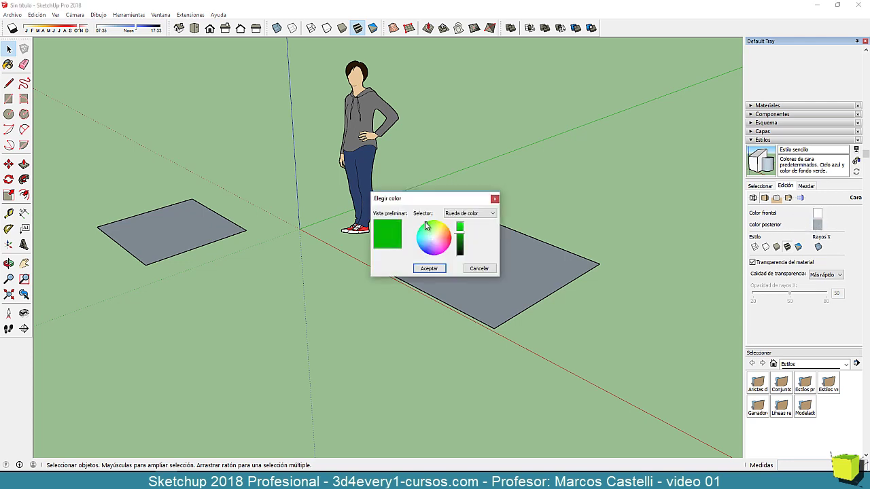
{"action": "left_click_drag", "start_coordinate": [462, 230], "coordinate": [466, 215]}
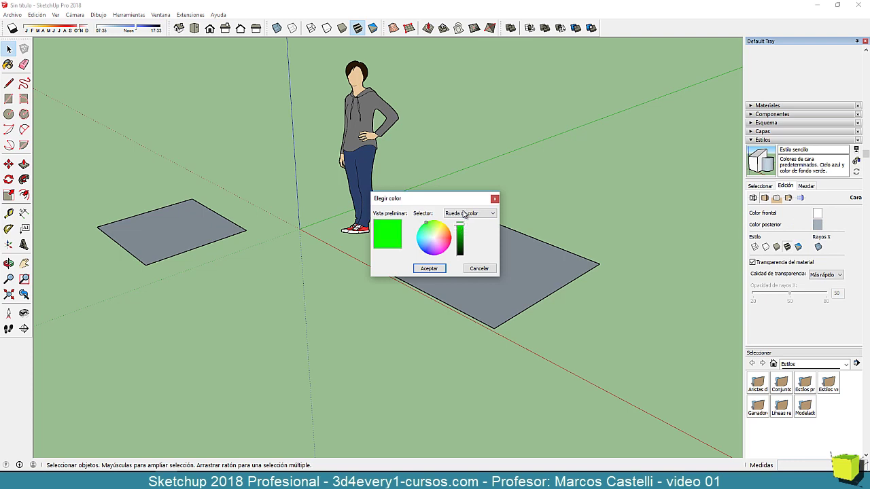
{"action": "left_click", "coordinate": [424, 269]}
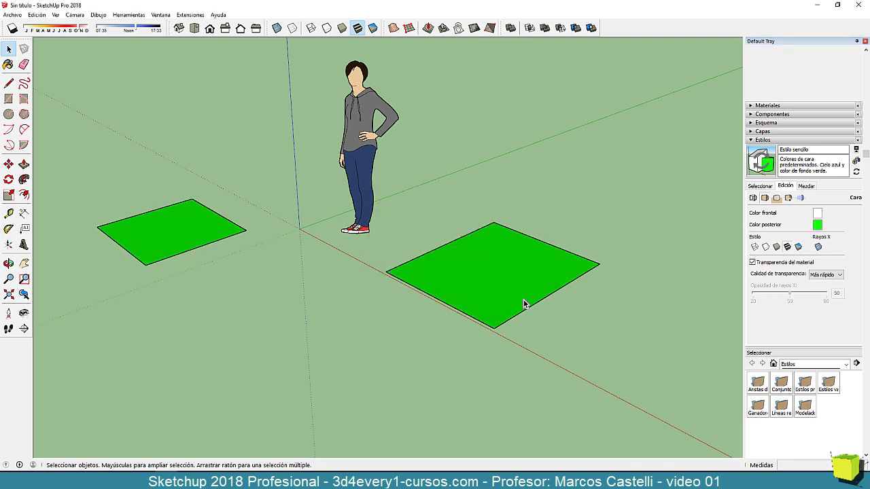
{"action": "left_click", "coordinate": [764, 162]}
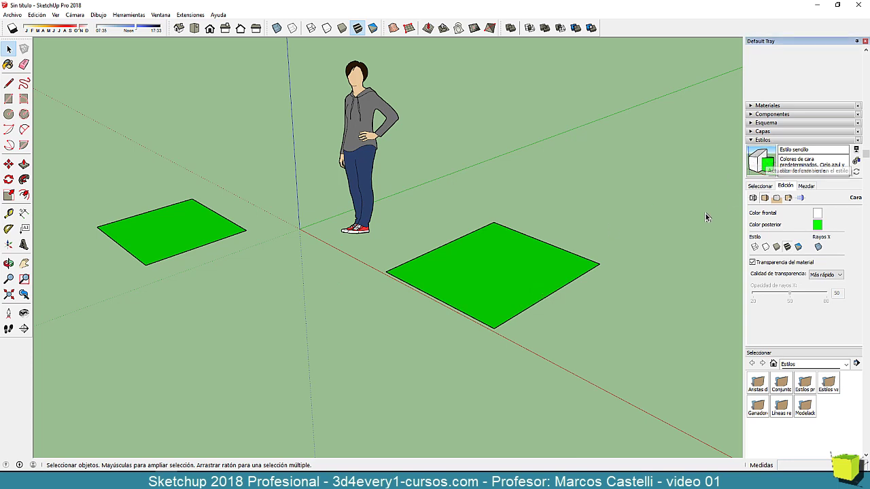
{"action": "left_click", "coordinate": [765, 140]}
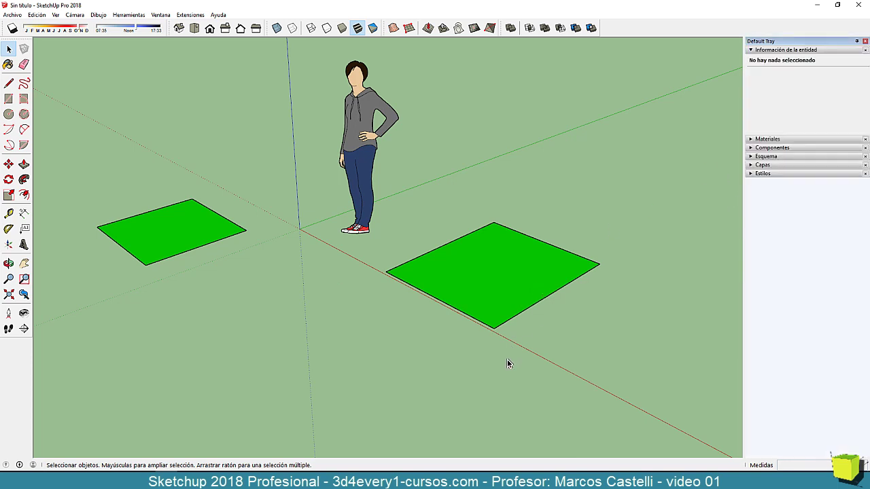
- Draw a vertical line straight down from the middle of the larger rectangle's underside
{"action": "mouse_move", "coordinate": [499, 346]}
{"action": "middle_mouse_down"}
{"action": "mouse_move", "coordinate": [482, 120]}
{"action": "mouse_move", "coordinate": [487, 342]}
{"action": "middle_mouse_up"}
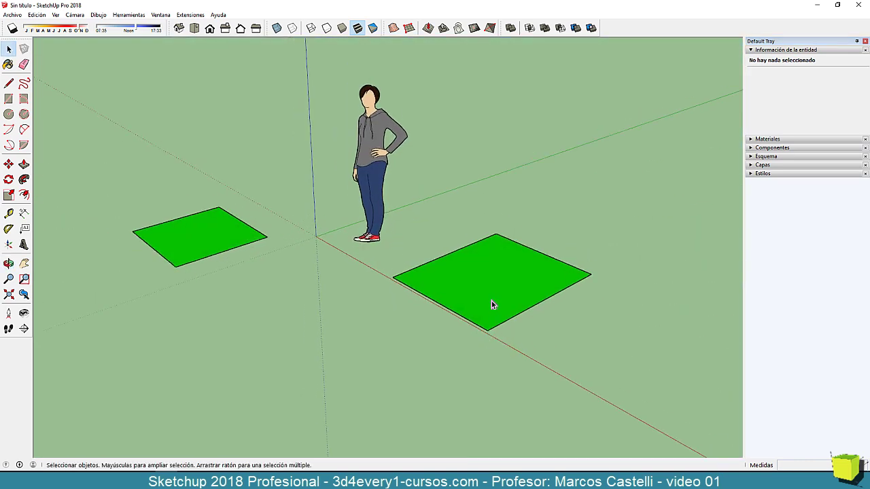
{"action": "middle_click_drag", "start_coordinate": [487, 305], "coordinate": [467, 161]}
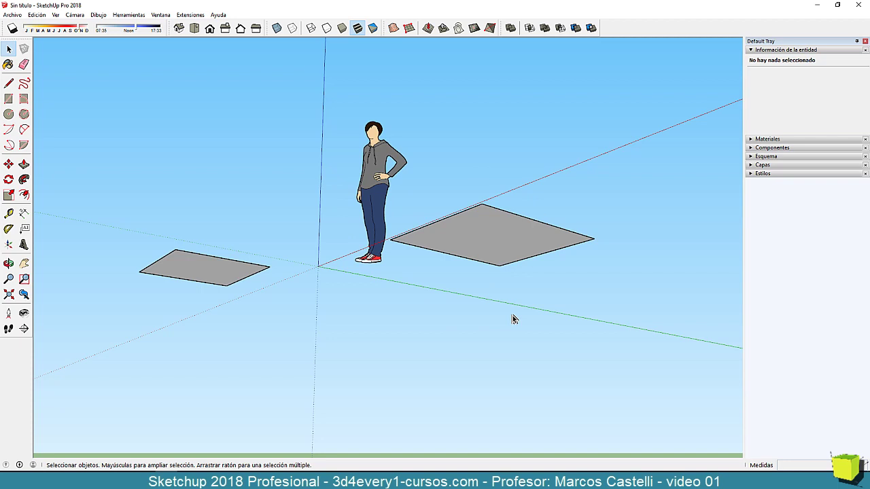
{"action": "key", "text": "l"}
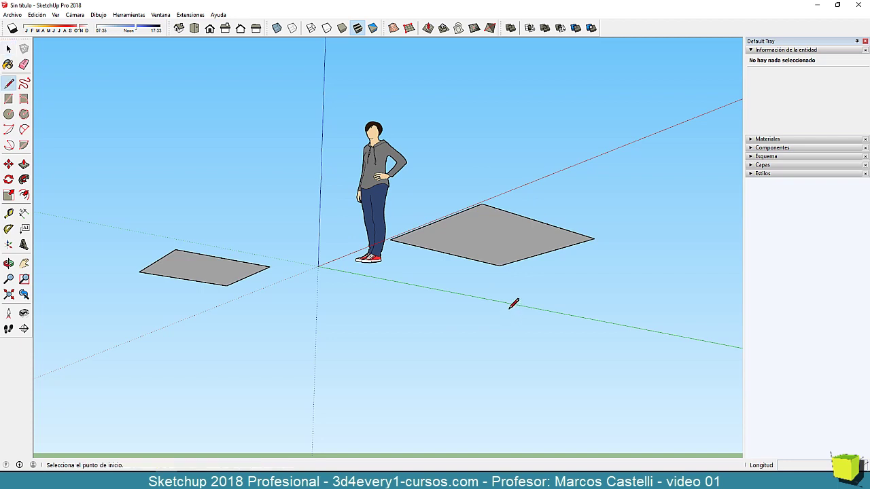
{"action": "left_click", "coordinate": [490, 237]}
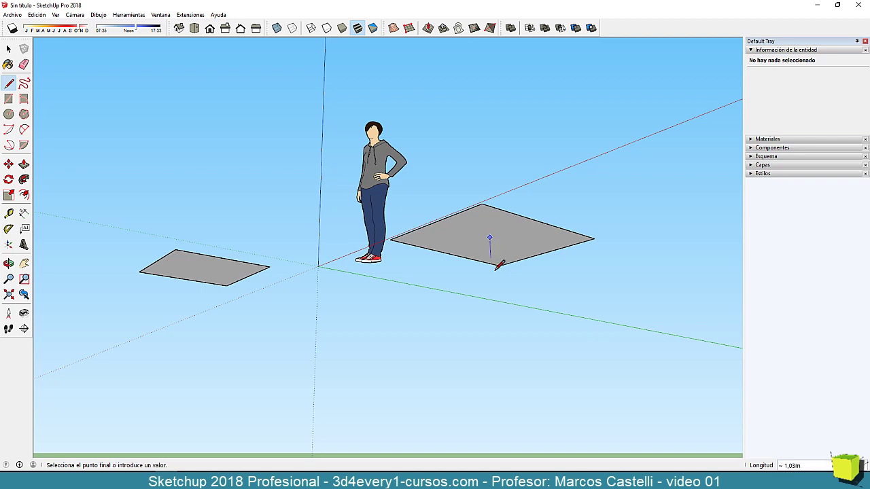
{"action": "left_click", "coordinate": [492, 278]}
{"action": "middle_click_drag", "start_coordinate": [516, 289], "coordinate": [521, 316]}
{"action": "key", "text": "space"}
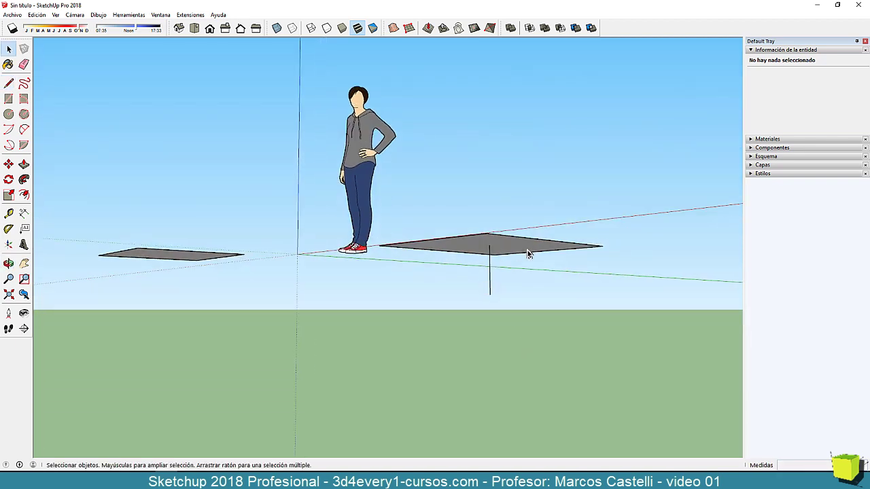
- Remove the vertical line from the larger rectangle's underside
{"action": "mouse_move", "coordinate": [501, 272]}
{"action": "middle_mouse_down"}
{"action": "mouse_move", "coordinate": [490, 272]}
{"action": "mouse_move", "coordinate": [490, 262]}
{"action": "middle_mouse_up"}
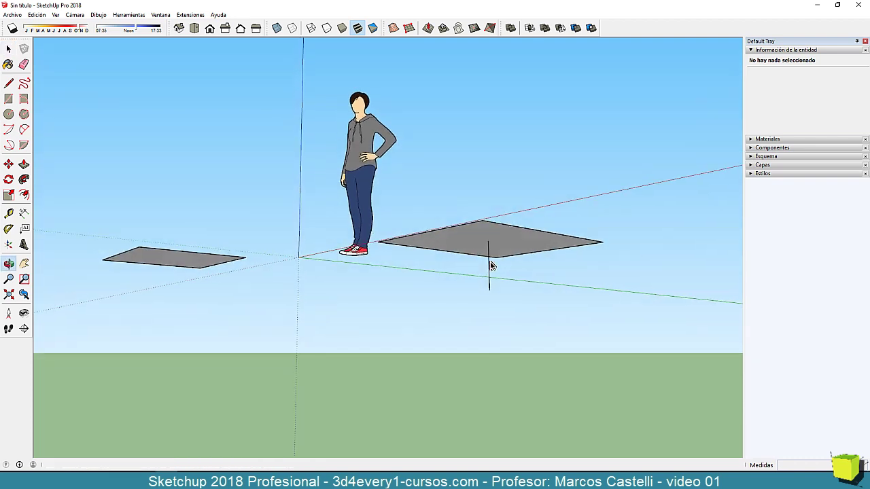
{"action": "scroll", "coordinate": [491, 257], "scroll_direction": "up", "scroll_amount": 3}
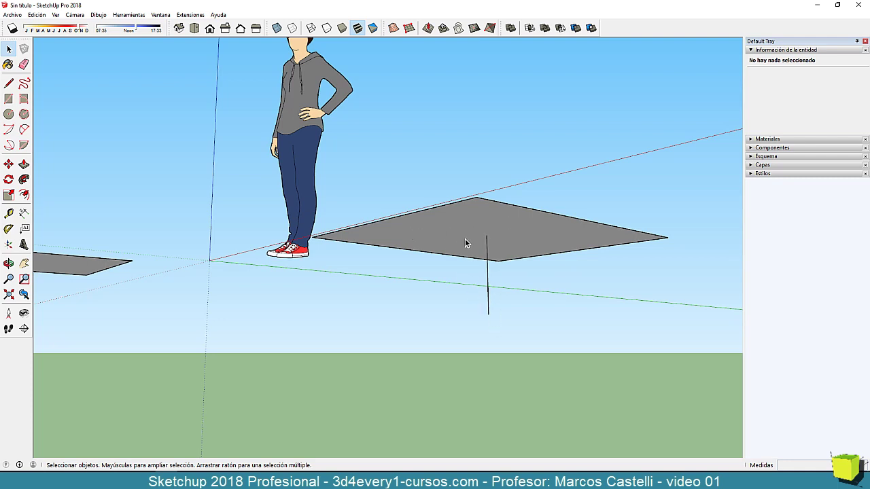
{"action": "middle_click_drag", "start_coordinate": [465, 238], "coordinate": [492, 309]}
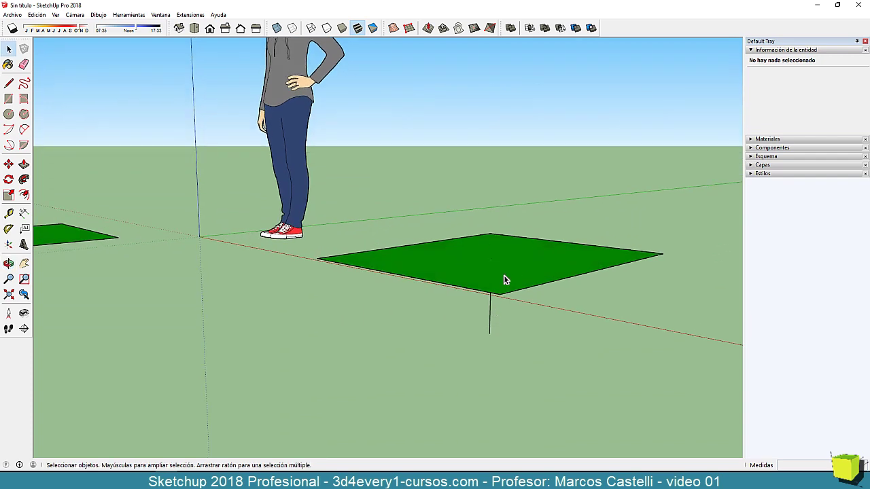
{"action": "middle_click_drag", "start_coordinate": [504, 279], "coordinate": [485, 248]}
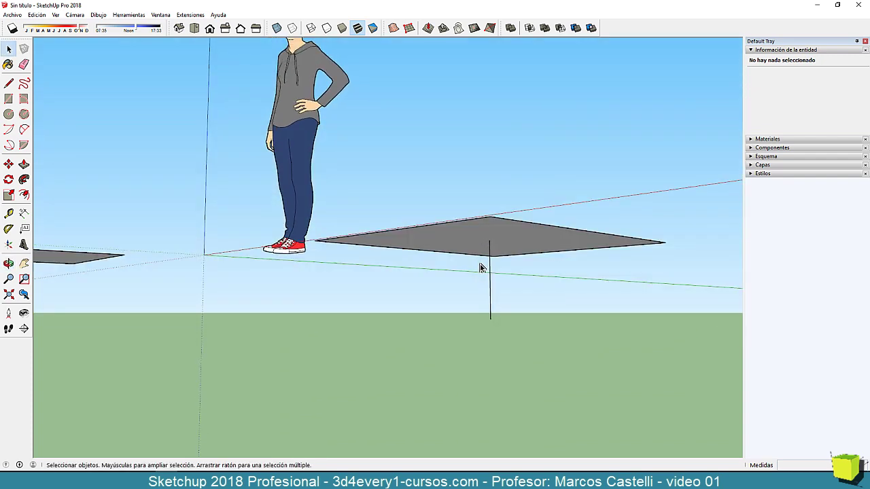
{"action": "key", "text": "o"}
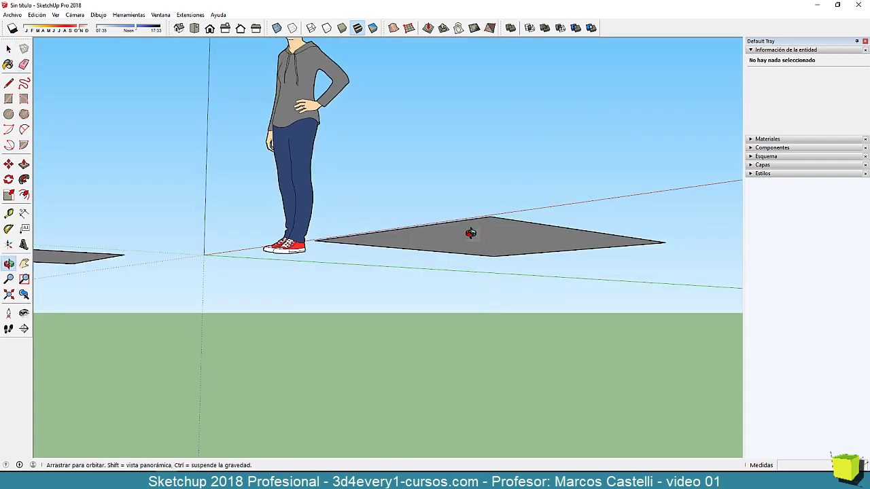
{"action": "middle_click_drag", "start_coordinate": [470, 233], "coordinate": [484, 321]}
{"action": "scroll", "coordinate": [450, 244], "scroll_direction": "down", "scroll_amount": 4}
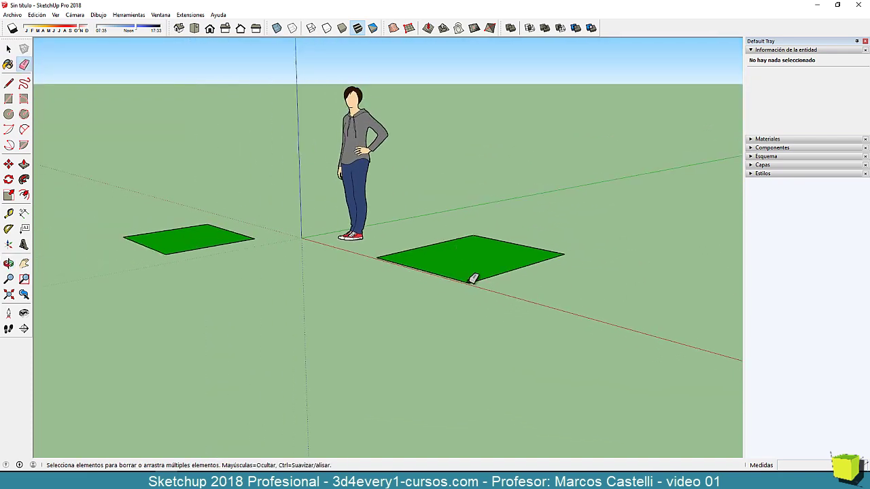
- Delete the larger rectangle's face together with its bounding edges
{"action": "mouse_move", "coordinate": [453, 297]}
{"action": "middle_mouse_down"}
{"action": "mouse_move", "coordinate": [442, 142]}
{"action": "mouse_move", "coordinate": [433, 302]}
{"action": "mouse_move", "coordinate": [442, 165]}
{"action": "middle_mouse_up"}
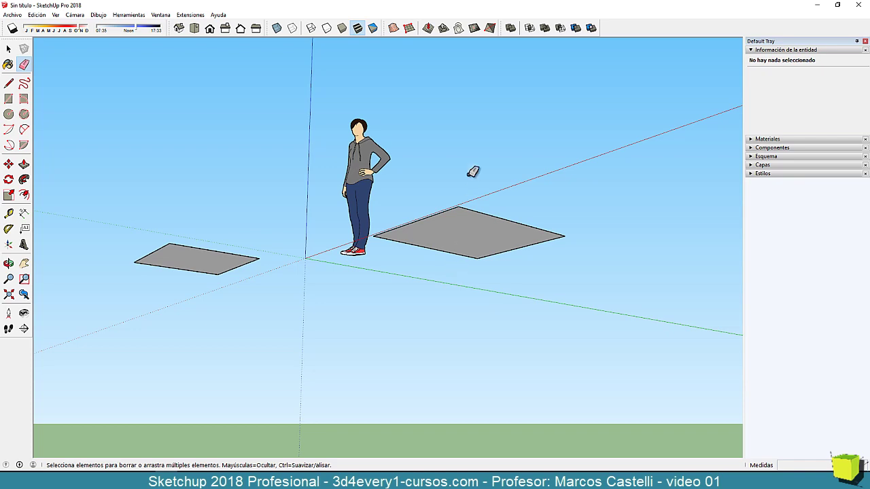
{"action": "mouse_move", "coordinate": [473, 172]}
{"action": "middle_mouse_down"}
{"action": "mouse_move", "coordinate": [435, 427]}
{"action": "mouse_move", "coordinate": [463, 367]}
{"action": "mouse_move", "coordinate": [483, 358]}
{"action": "middle_mouse_up"}
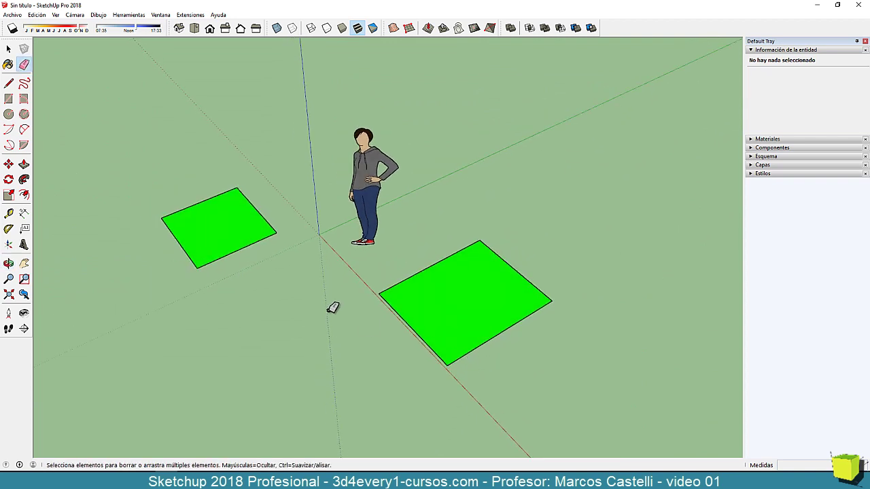
{"action": "middle_click_drag", "start_coordinate": [479, 296], "coordinate": [509, 293]}
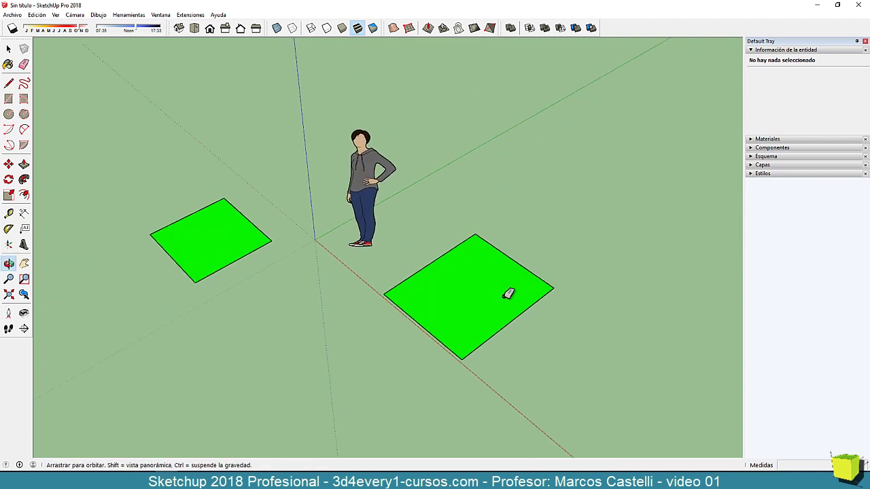
{"action": "scroll", "coordinate": [503, 291], "scroll_direction": "down", "scroll_amount": 3}
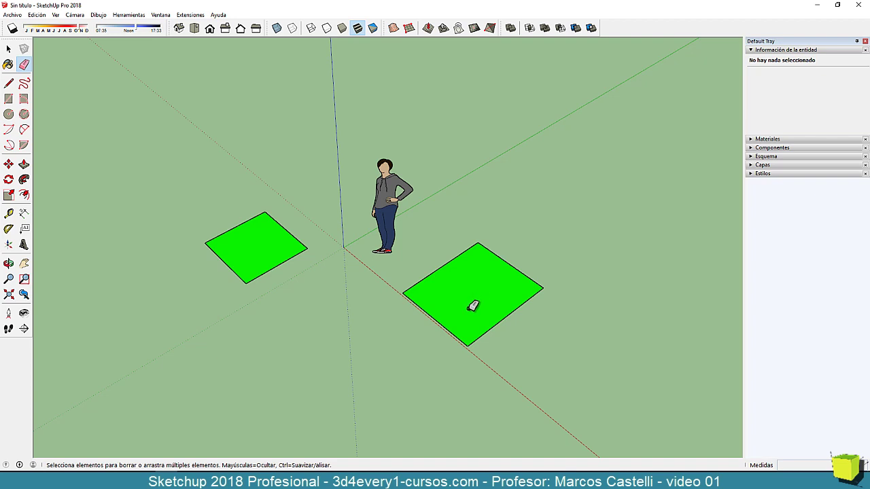
{"action": "key", "text": "space"}
{"action": "left_click", "coordinate": [473, 299]}
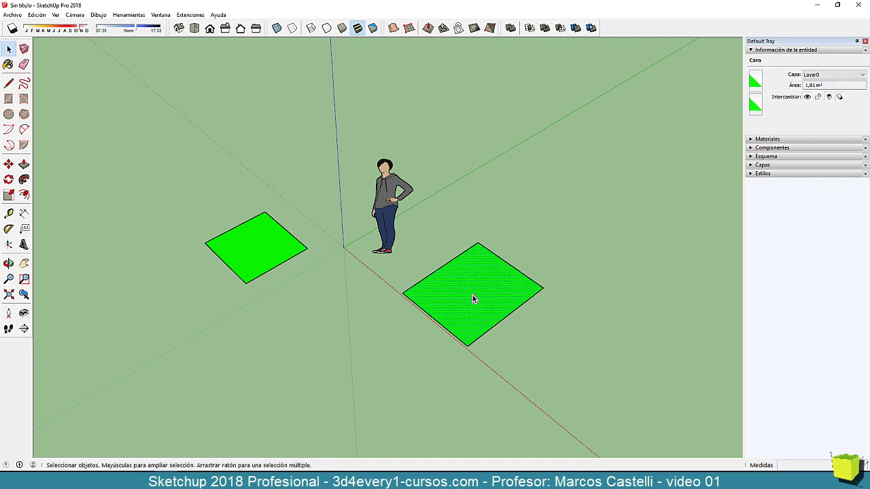
{"action": "double_click", "coordinate": [474, 296]}
{"action": "key", "text": "Delete"}
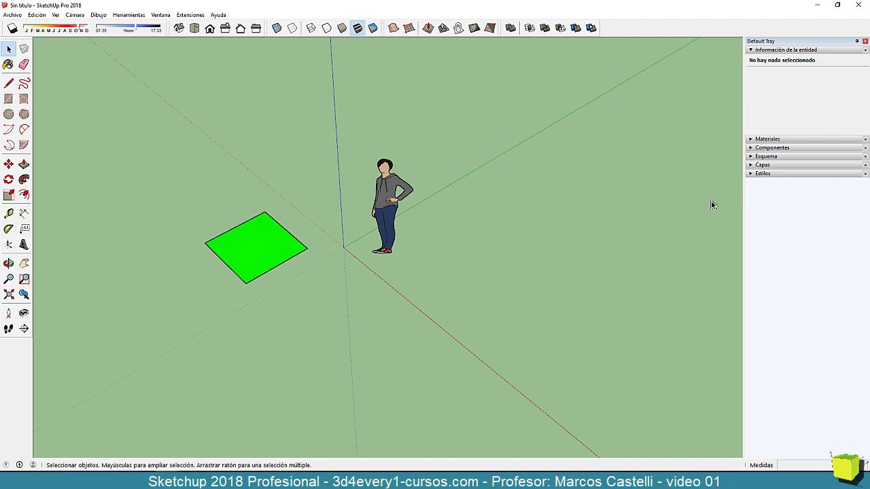
- Undo the deletion of the larger rectangle
{"action": "middle_click_drag", "start_coordinate": [540, 392], "coordinate": [538, 305]}
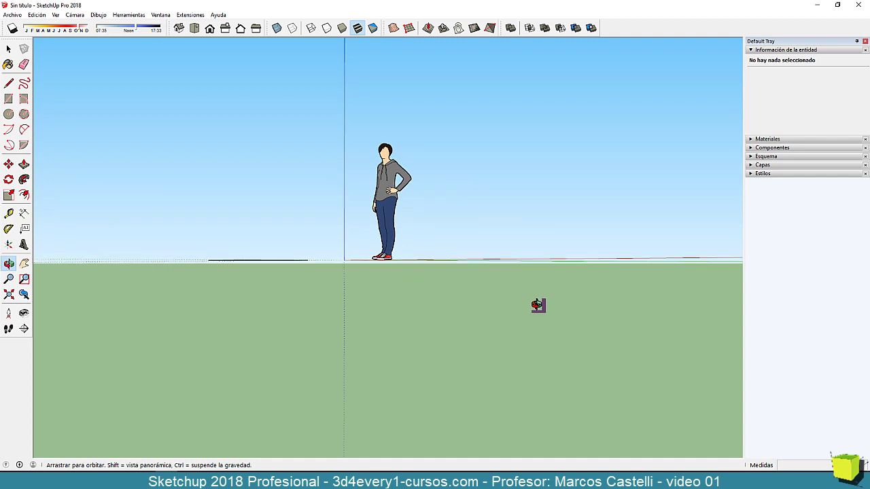
{"action": "key", "text": "space"}
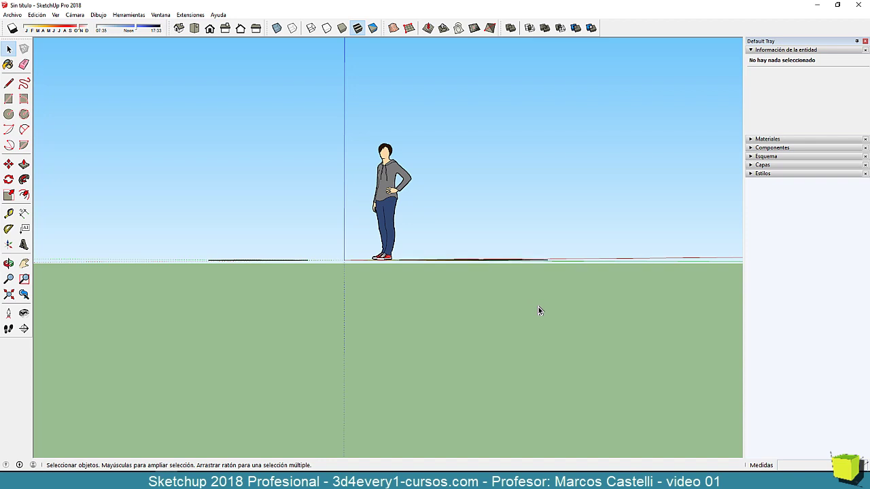
{"action": "middle_click_drag", "start_coordinate": [521, 270], "coordinate": [474, 371]}
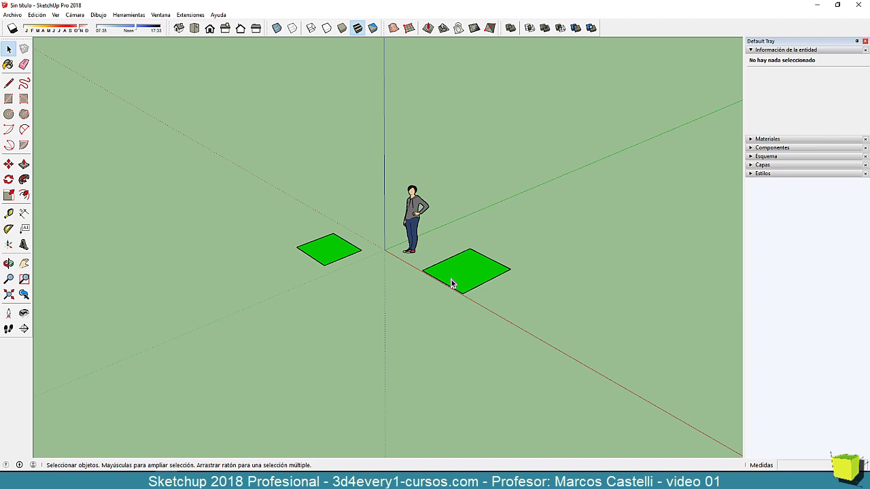
- Pull the larger rectangle's face up about 1.17 m into a box with Push/Pull and clear the selection
{"action": "scroll", "coordinate": [452, 284], "scroll_direction": "up", "scroll_amount": 2}
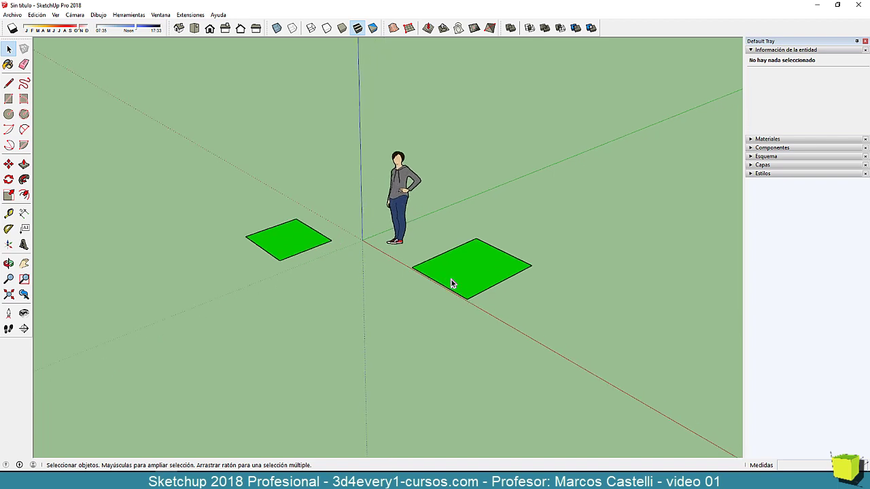
{"action": "scroll", "coordinate": [451, 279], "scroll_direction": "up", "scroll_amount": 1}
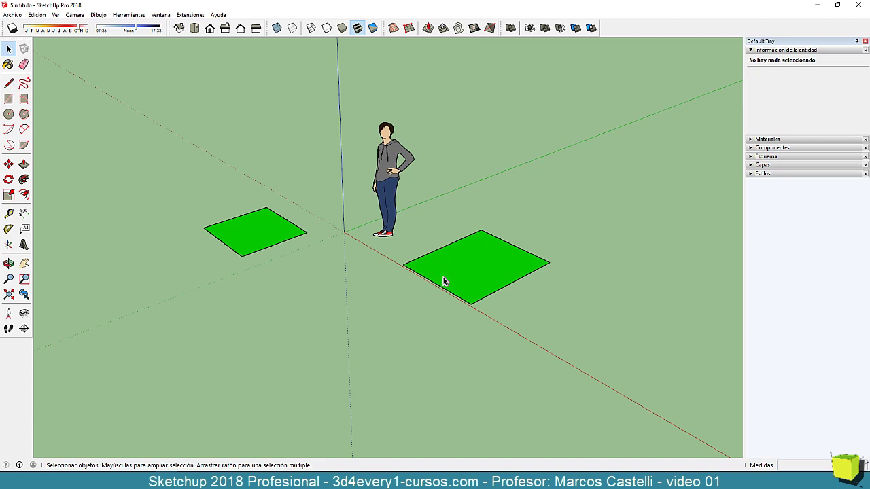
{"action": "key", "text": "p"}
{"action": "left_click", "coordinate": [475, 276]}
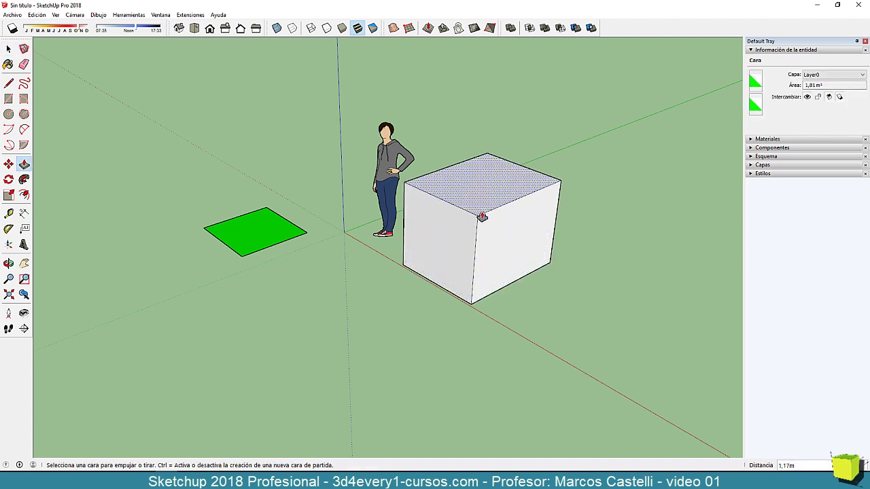
{"action": "key", "text": "space"}
{"action": "scroll", "coordinate": [442, 306], "scroll_direction": "down", "scroll_amount": 2}
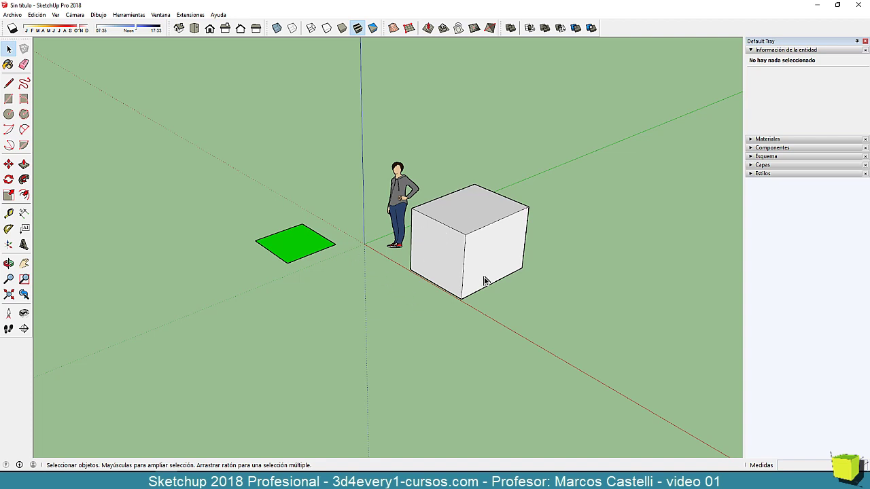
- Reverse the box's top face so its green back side points outward, and clear the selection
{"action": "middle_click_drag", "start_coordinate": [431, 284], "coordinate": [456, 248]}
{"action": "scroll", "coordinate": [456, 249], "scroll_direction": "up", "scroll_amount": 2}
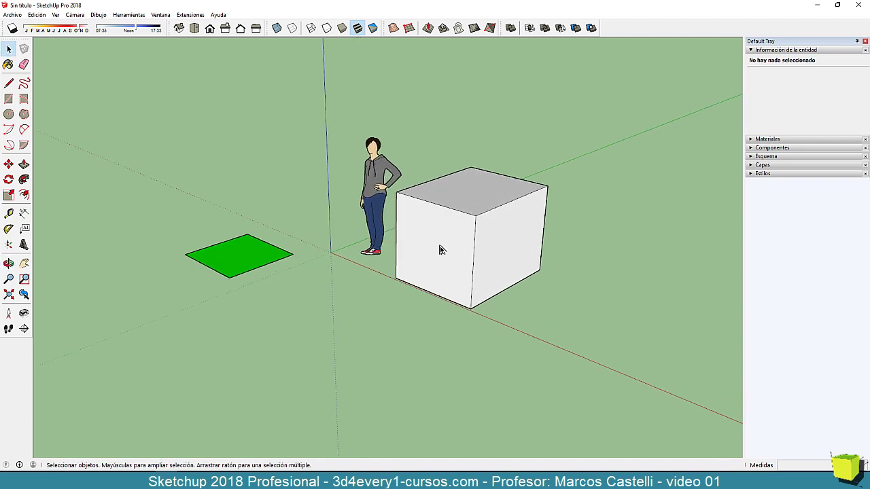
{"action": "left_click", "coordinate": [466, 197]}
{"action": "right_click", "coordinate": [465, 197]}
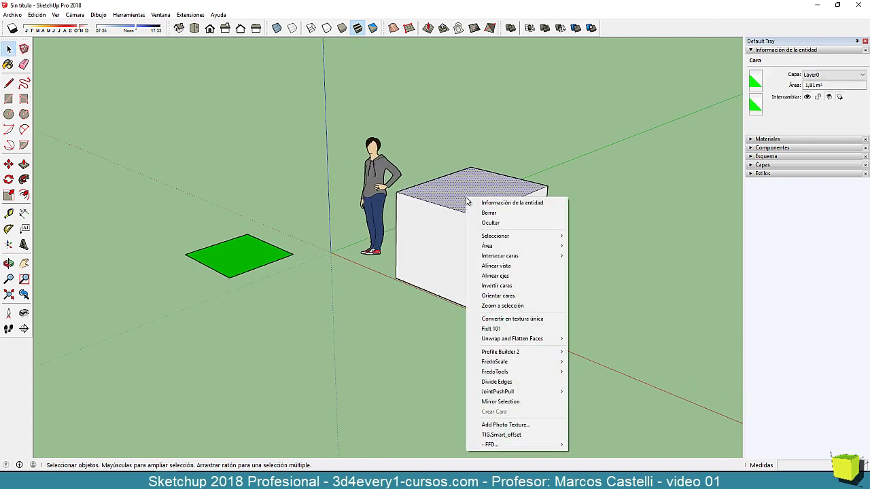
{"action": "left_click", "coordinate": [507, 286]}
{"action": "left_click", "coordinate": [415, 337]}
{"action": "middle_click_drag", "start_coordinate": [433, 299], "coordinate": [389, 285]}
{"action": "scroll", "coordinate": [389, 286], "scroll_direction": "down", "scroll_amount": 2}
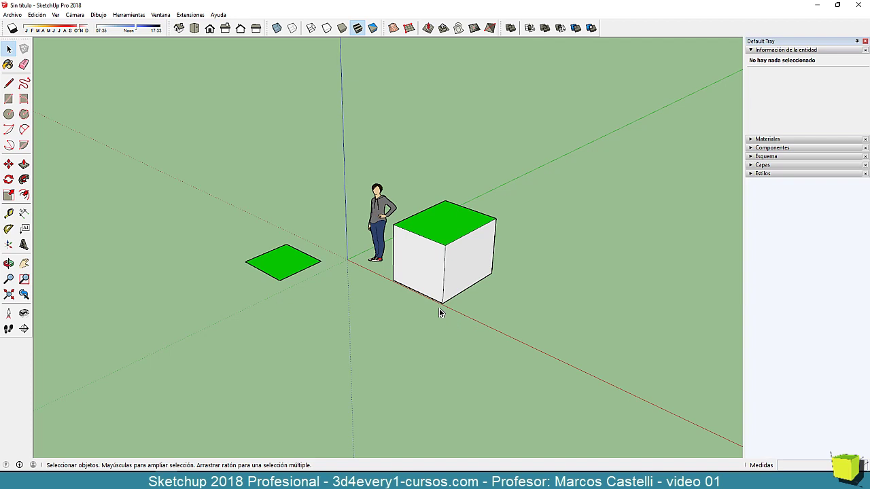
- Restore the orientation of the box's top face so its front side points outward again
{"action": "left_click", "coordinate": [445, 229]}
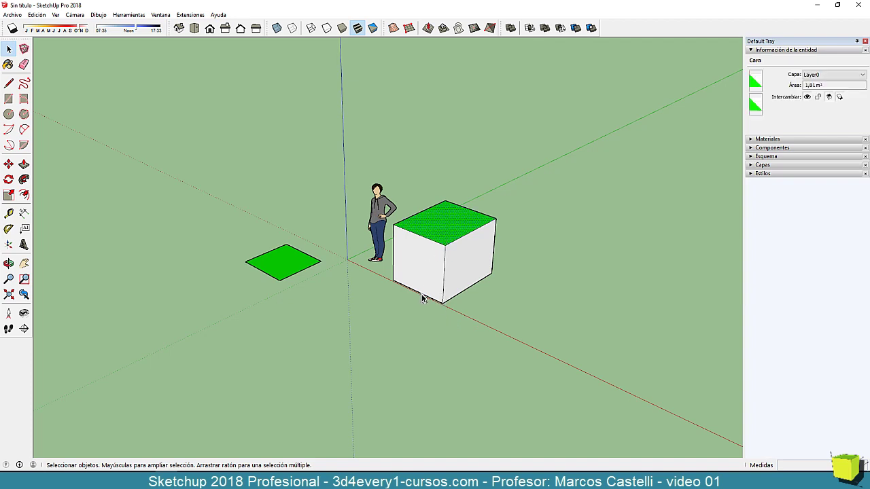
{"action": "left_click", "coordinate": [456, 327]}
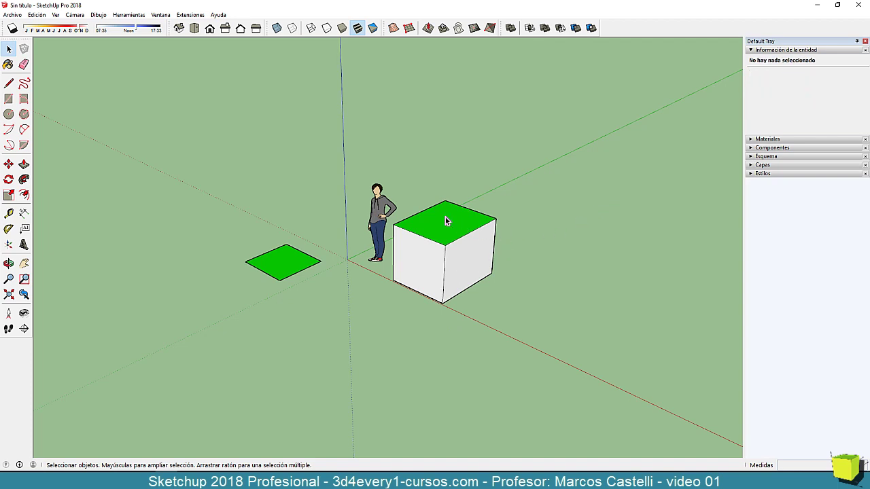
{"action": "scroll", "coordinate": [449, 222], "scroll_direction": "up", "scroll_amount": 1}
{"action": "left_click", "coordinate": [453, 254]}
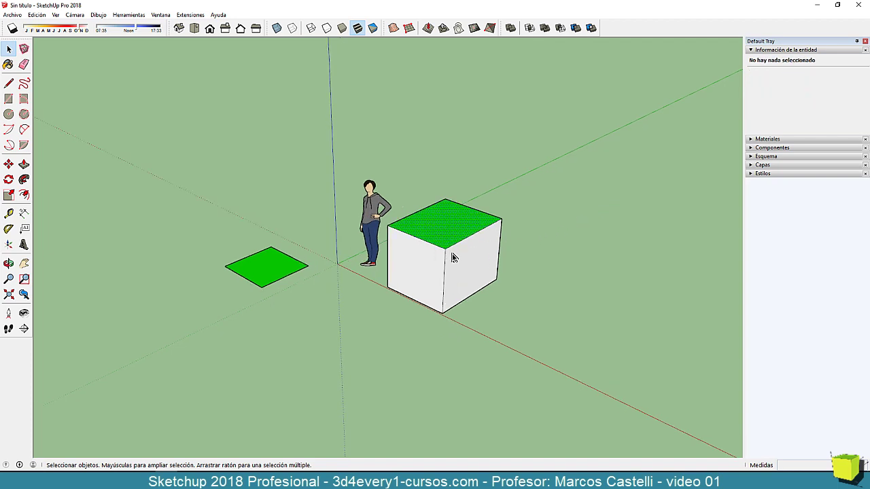
{"action": "left_click", "coordinate": [536, 361]}
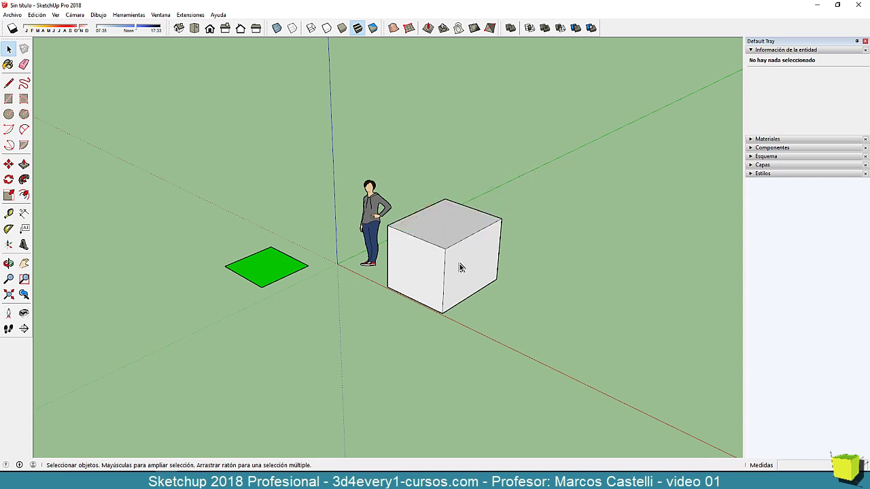
{"action": "middle_click_drag", "start_coordinate": [418, 297], "coordinate": [459, 300]}
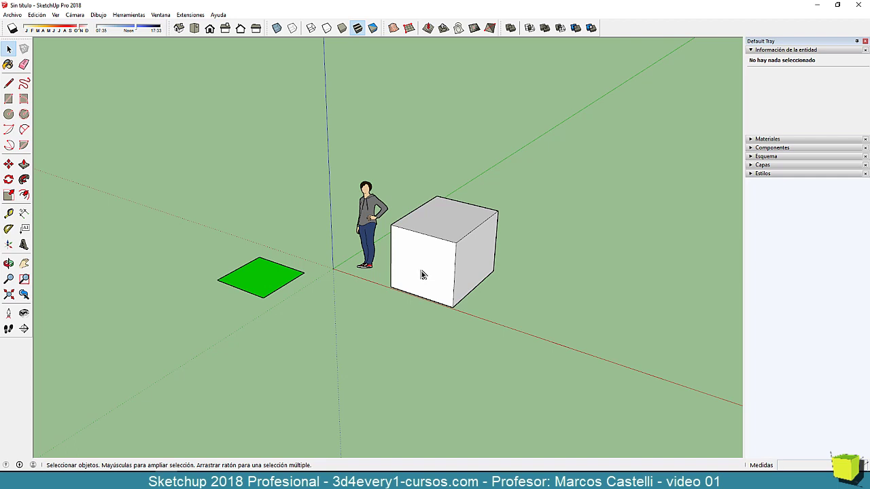
{"action": "middle_click_drag", "start_coordinate": [421, 306], "coordinate": [375, 310]}
{"action": "scroll", "coordinate": [376, 305], "scroll_direction": "up", "scroll_amount": 2}
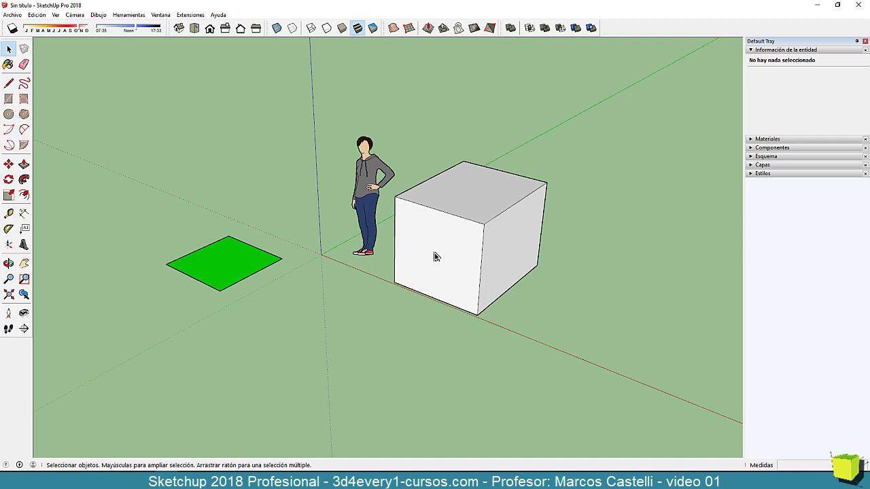
{"action": "scroll", "coordinate": [418, 253], "scroll_direction": "down", "scroll_amount": 2}
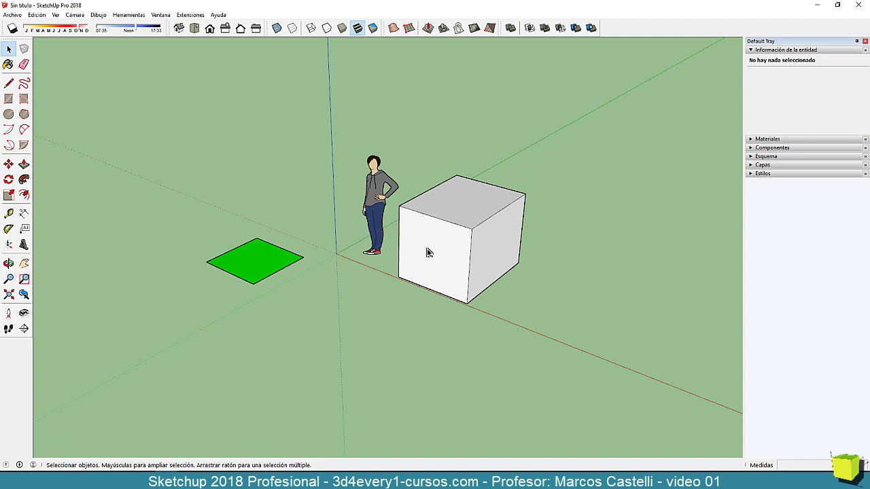
{"action": "scroll", "coordinate": [418, 244], "scroll_direction": "up", "scroll_amount": 2}
{"action": "mouse_move", "coordinate": [415, 243]}
{"action": "middle_mouse_down"}
{"action": "mouse_move", "coordinate": [421, 279]}
{"action": "mouse_move", "coordinate": [429, 227]}
{"action": "mouse_move", "coordinate": [421, 265]}
{"action": "middle_mouse_up"}
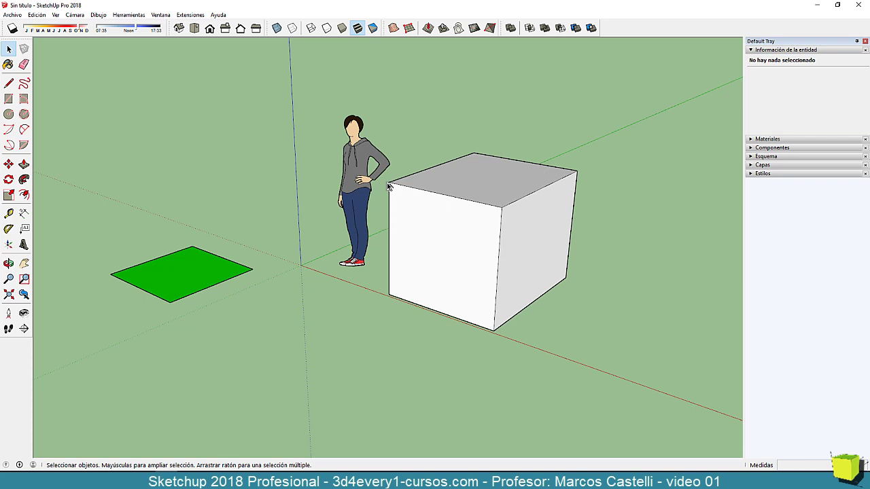
- Move the box's lower front corner nearest the origin about 0.20 m along the red axis, slanting the adjoining edge
{"action": "scroll", "coordinate": [388, 184], "scroll_direction": "up", "scroll_amount": 2}
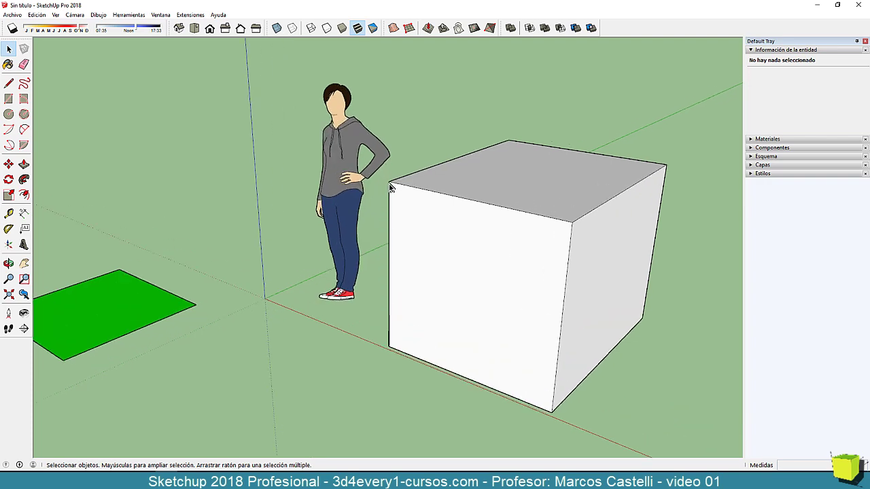
{"action": "scroll", "coordinate": [391, 187], "scroll_direction": "up", "scroll_amount": 2}
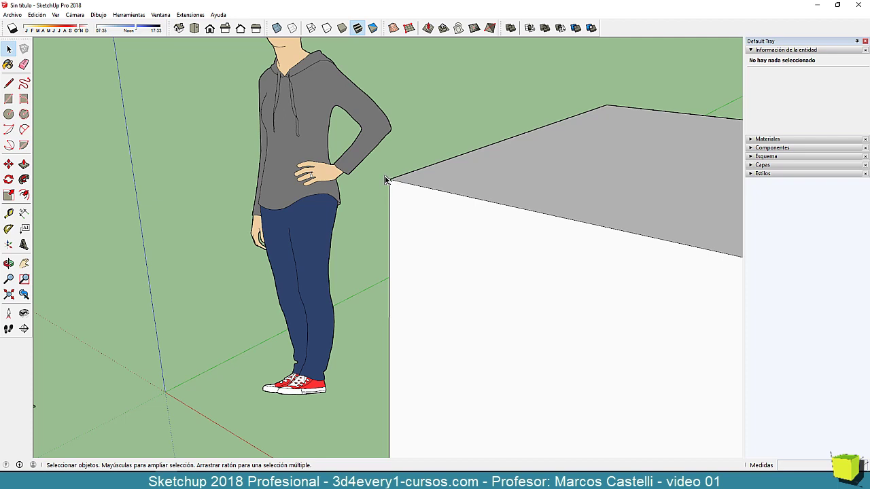
{"action": "scroll", "coordinate": [393, 180], "scroll_direction": "down", "scroll_amount": 1}
{"action": "scroll", "coordinate": [393, 178], "scroll_direction": "down", "scroll_amount": 1}
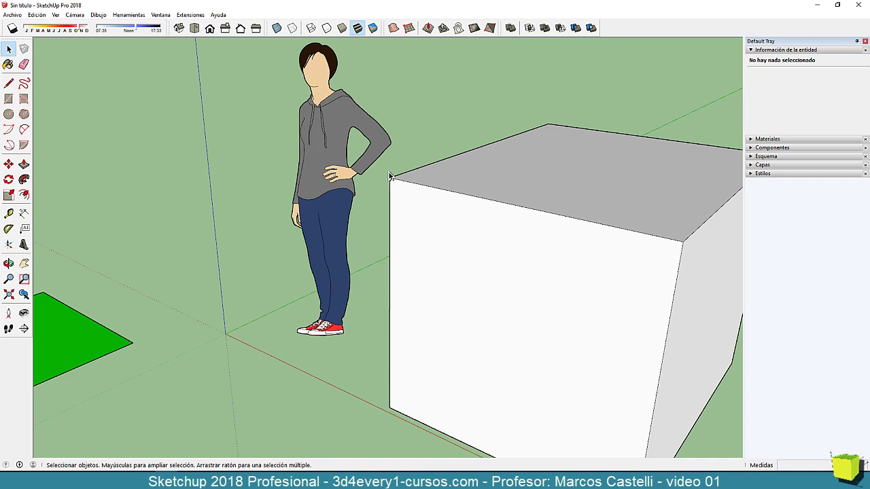
{"action": "middle_click_drag", "start_coordinate": [379, 238], "coordinate": [385, 211]}
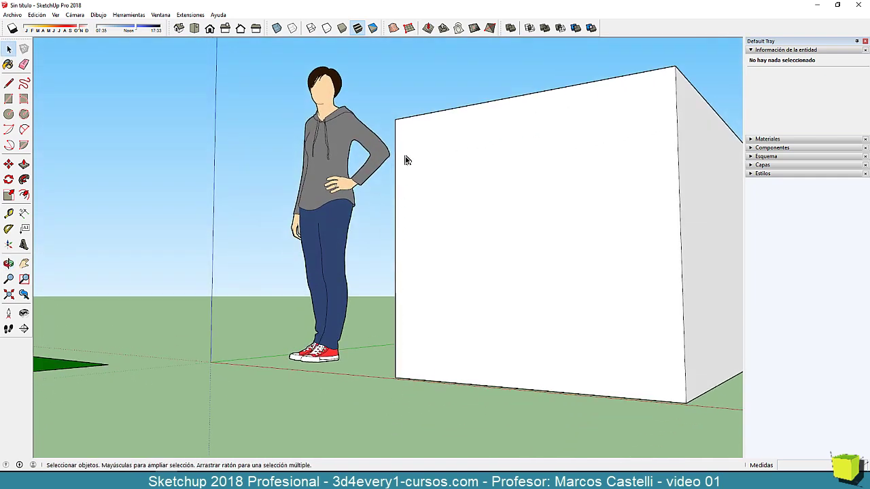
{"action": "middle_click_drag", "start_coordinate": [398, 159], "coordinate": [412, 270]}
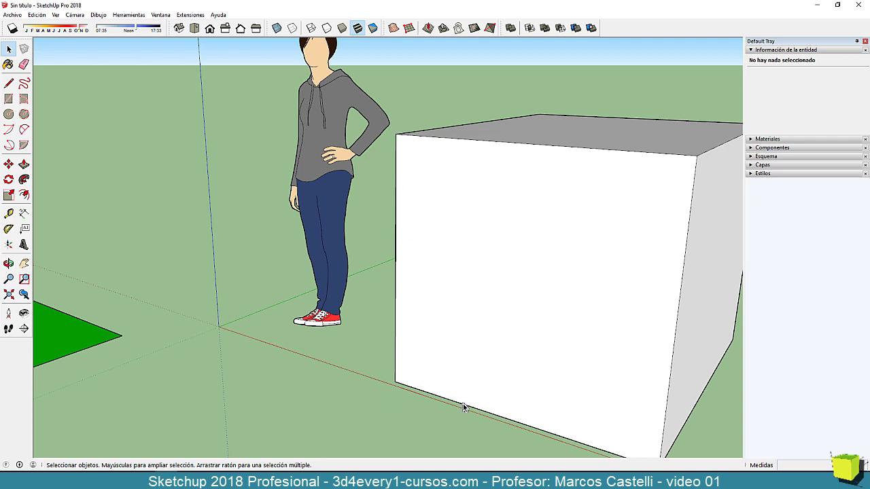
{"action": "key", "text": "m"}
{"action": "left_click", "coordinate": [393, 384]}
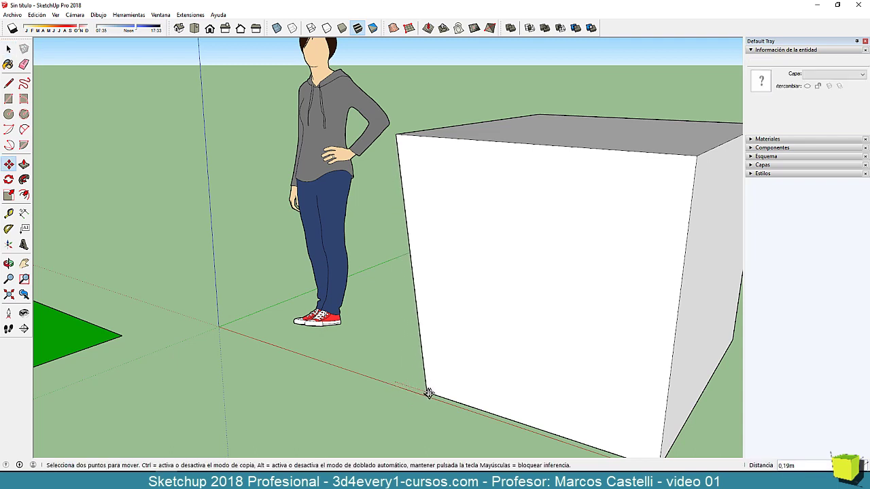
{"action": "left_click", "coordinate": [431, 394]}
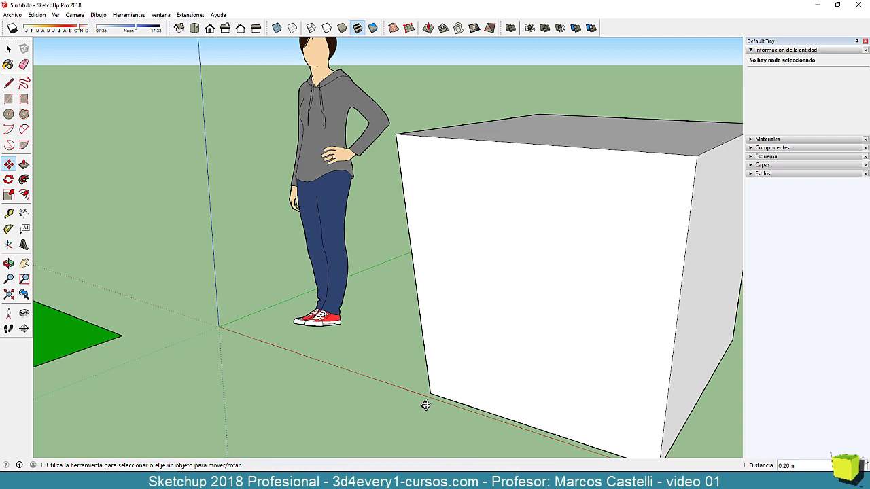
{"action": "key", "text": "space"}
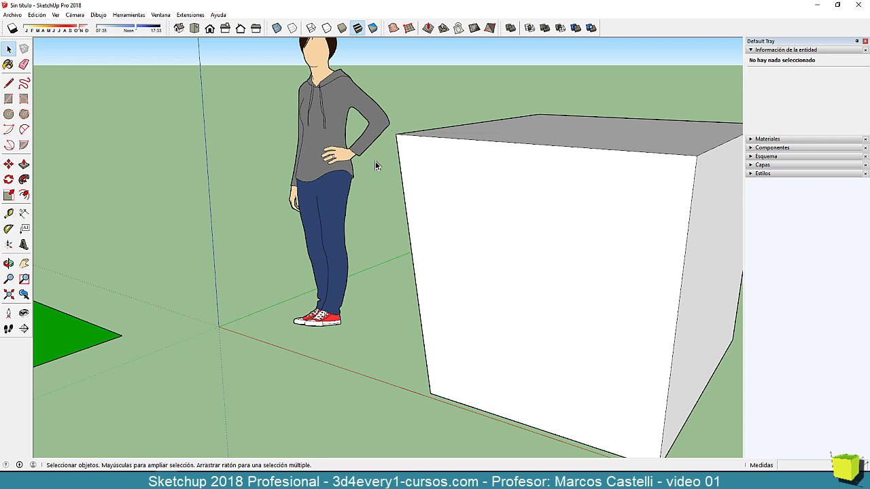
- Select the box's front face and undo the corner move
{"action": "scroll", "coordinate": [375, 163], "scroll_direction": "down", "scroll_amount": 3}
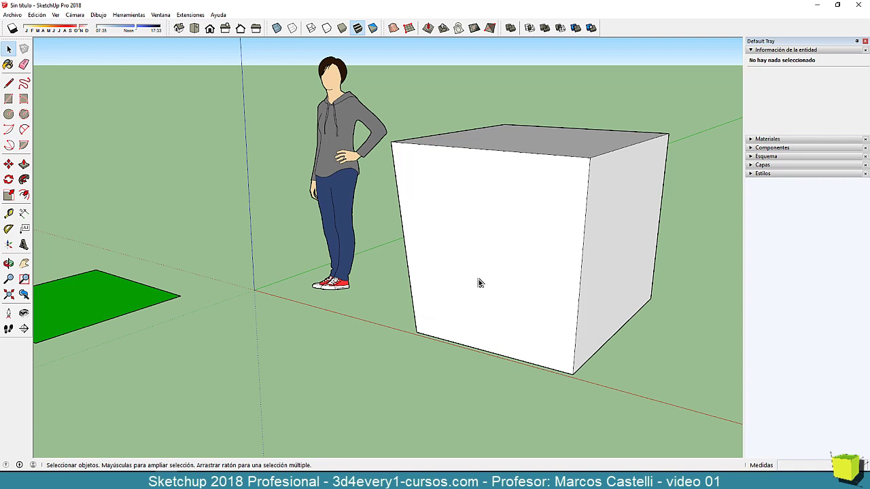
{"action": "left_click", "coordinate": [500, 238]}
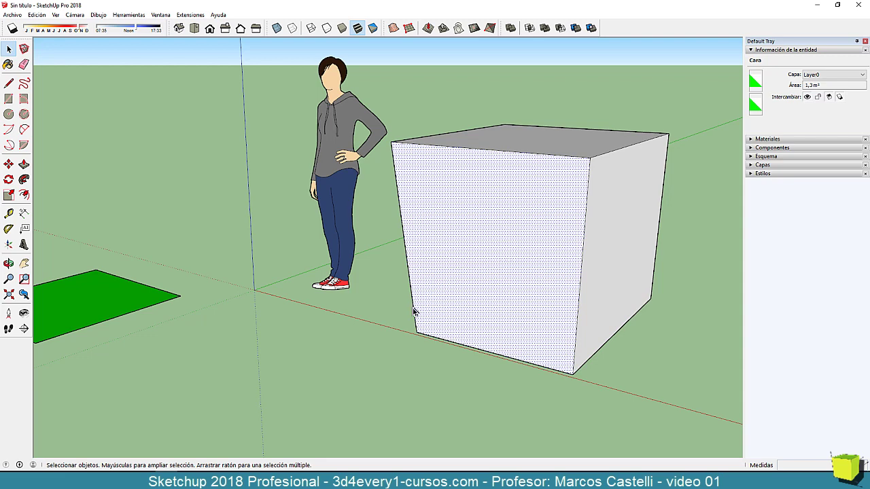
{"action": "key", "text": "ctrl+z"}
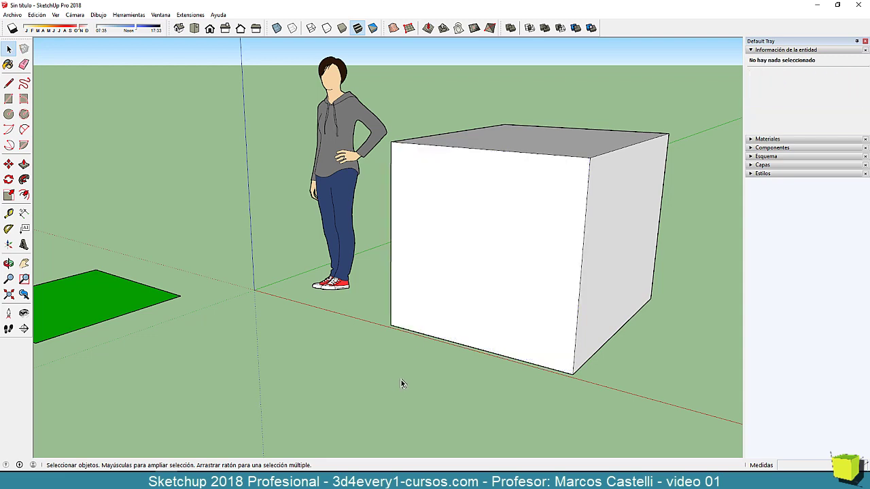
- Enable edge endpoints (Puntos finales) in the style's edge settings with a size of 5
{"action": "scroll", "coordinate": [401, 384], "scroll_direction": "down", "scroll_amount": 5}
{"action": "scroll", "coordinate": [481, 387], "scroll_direction": "up", "scroll_amount": 4}
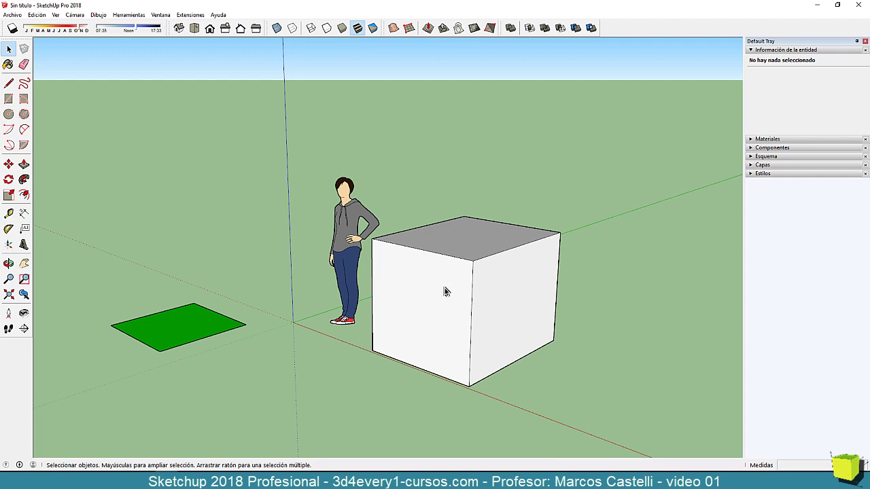
{"action": "middle_click_drag", "start_coordinate": [448, 291], "coordinate": [448, 272]}
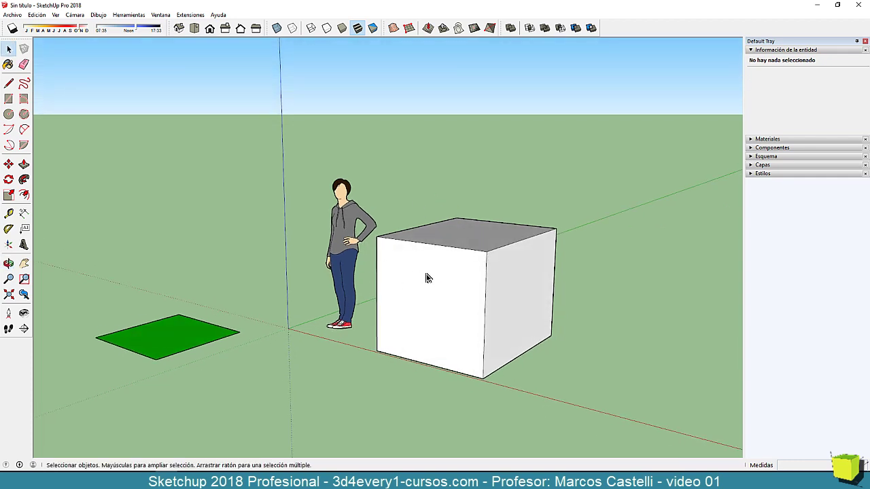
{"action": "left_click", "coordinate": [750, 174]}
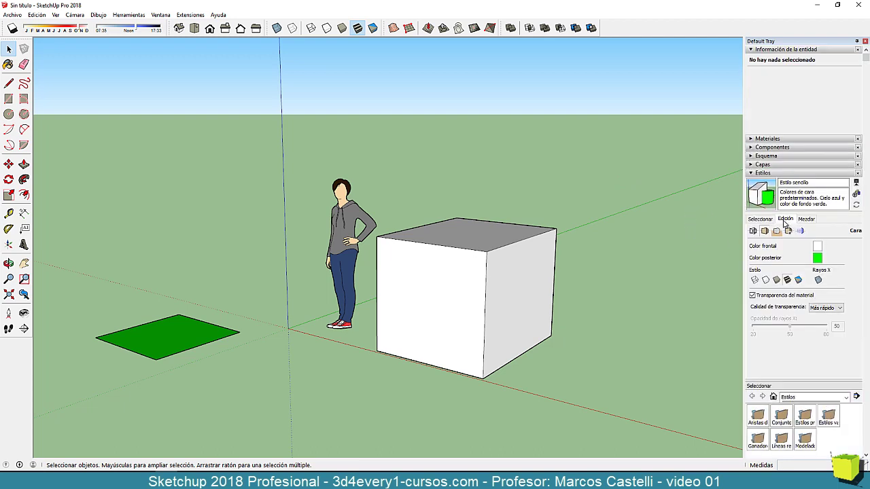
{"action": "left_click", "coordinate": [753, 232]}
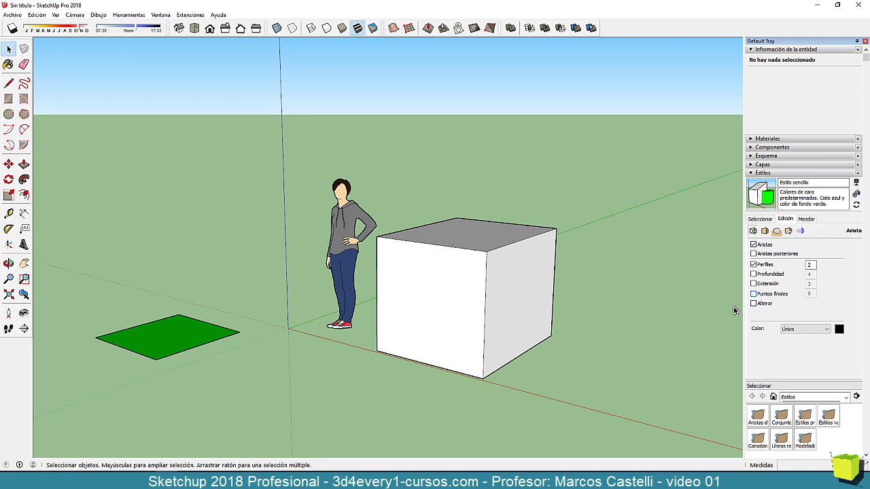
{"action": "left_click", "coordinate": [752, 294]}
{"action": "double_click", "coordinate": [805, 294]}
- Set the edge endpoint size to 9, update the style with the change and collapse the style settings
{"action": "scroll", "coordinate": [488, 256], "scroll_direction": "up", "scroll_amount": 5}
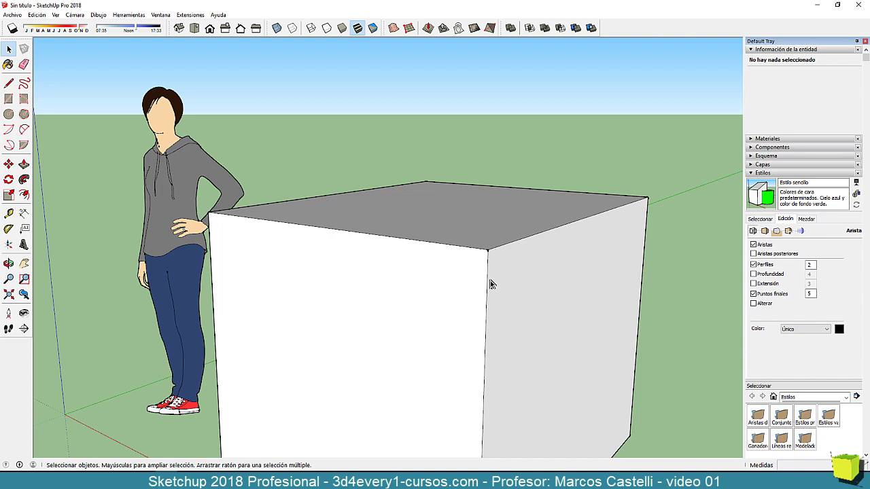
{"action": "scroll", "coordinate": [424, 256], "scroll_direction": "down", "scroll_amount": 5}
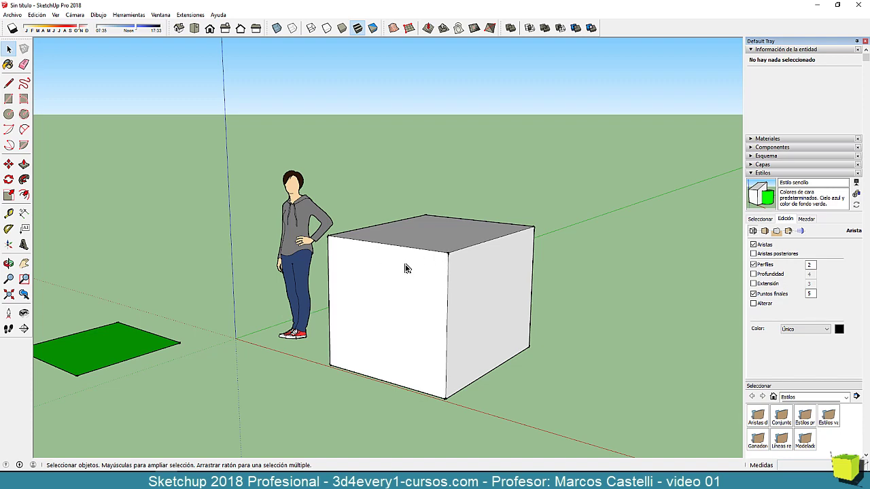
{"action": "middle_click_drag", "start_coordinate": [402, 283], "coordinate": [398, 290]}
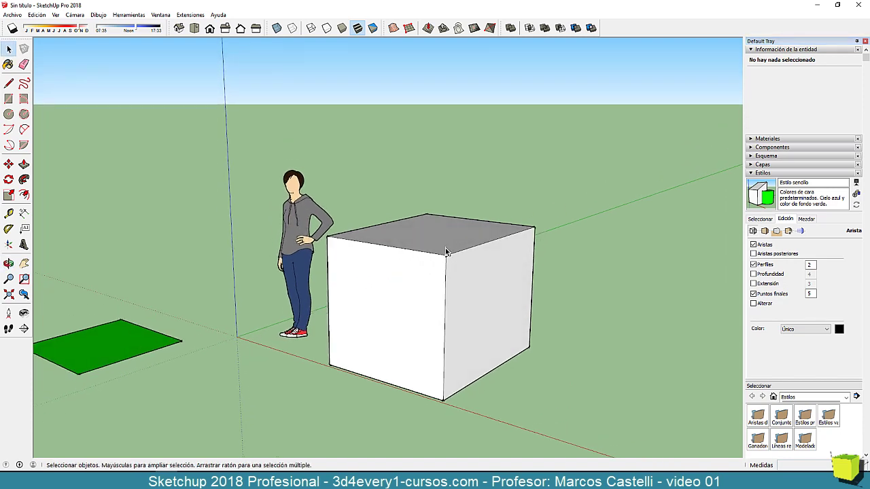
{"action": "scroll", "coordinate": [446, 256], "scroll_direction": "up", "scroll_amount": 3}
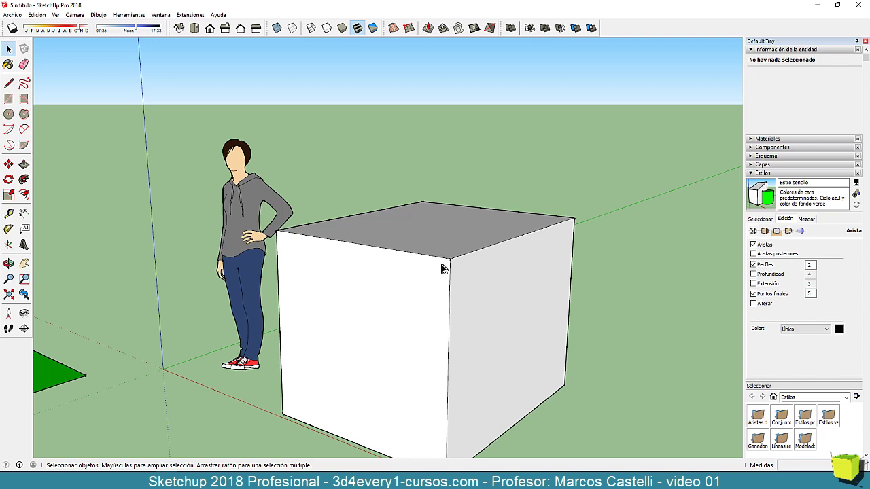
{"action": "double_click", "coordinate": [809, 293]}
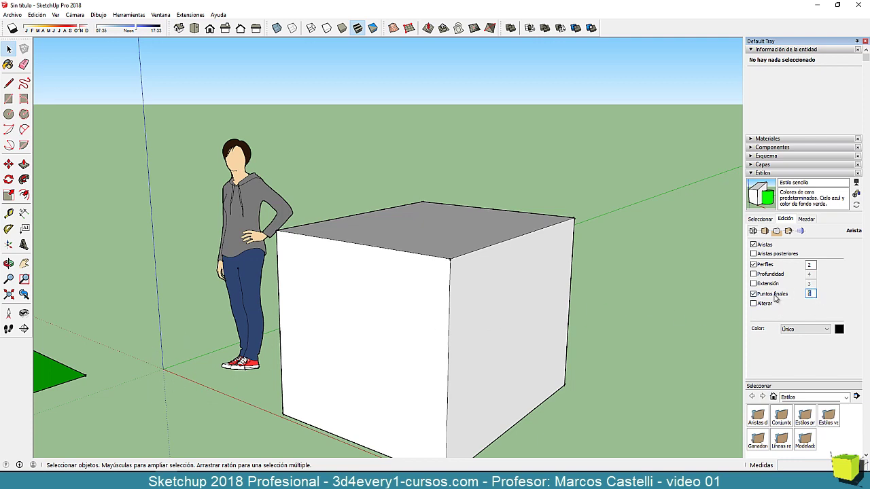
{"action": "type", "text": "3"}
{"action": "left_click", "coordinate": [761, 194]}
{"action": "scroll", "coordinate": [486, 281], "scroll_direction": "down", "scroll_amount": 3}
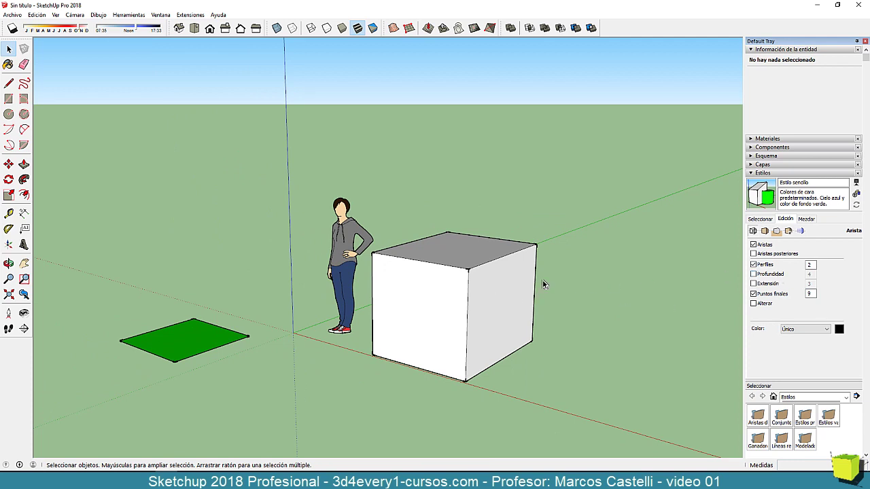
{"action": "left_click", "coordinate": [780, 173]}
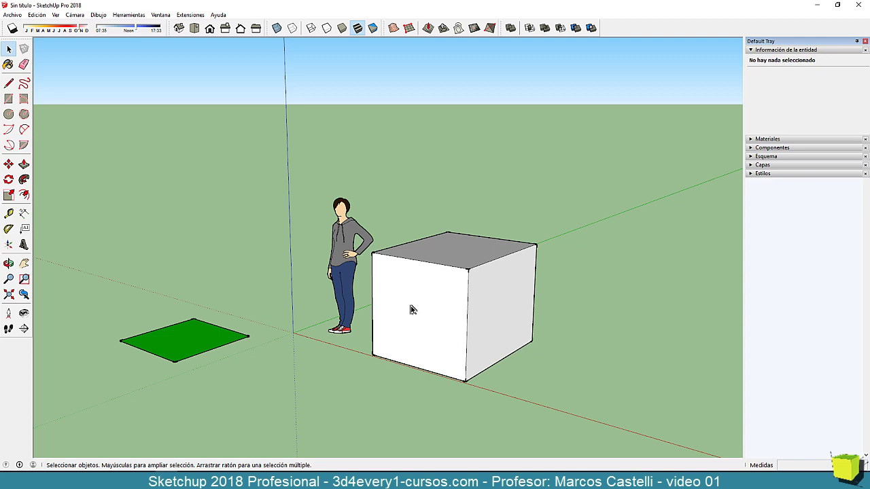
- Select the entire box with all its faces and edges and scale it up uniformly by about 2.79
{"action": "middle_click_drag", "start_coordinate": [435, 336], "coordinate": [430, 378]}
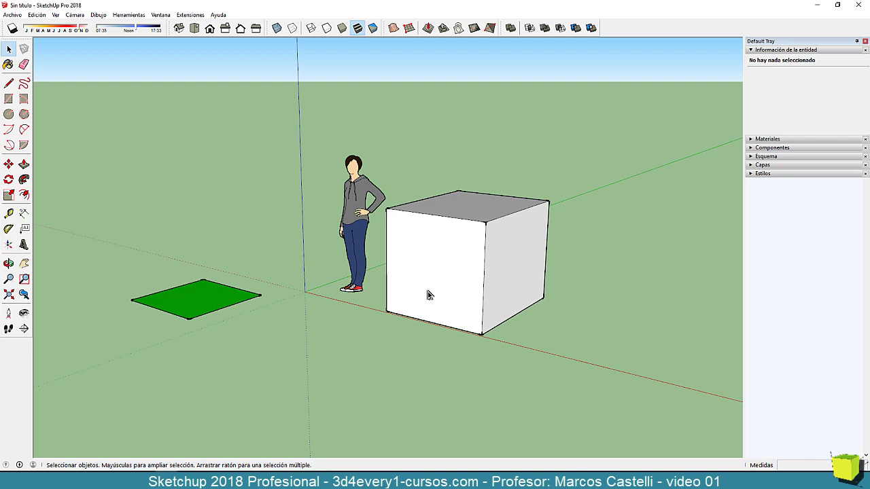
{"action": "scroll", "coordinate": [429, 294], "scroll_direction": "down", "scroll_amount": 4}
{"action": "middle_click_drag", "start_coordinate": [442, 322], "coordinate": [439, 295]}
{"action": "scroll", "coordinate": [432, 347], "scroll_direction": "down", "scroll_amount": 3}
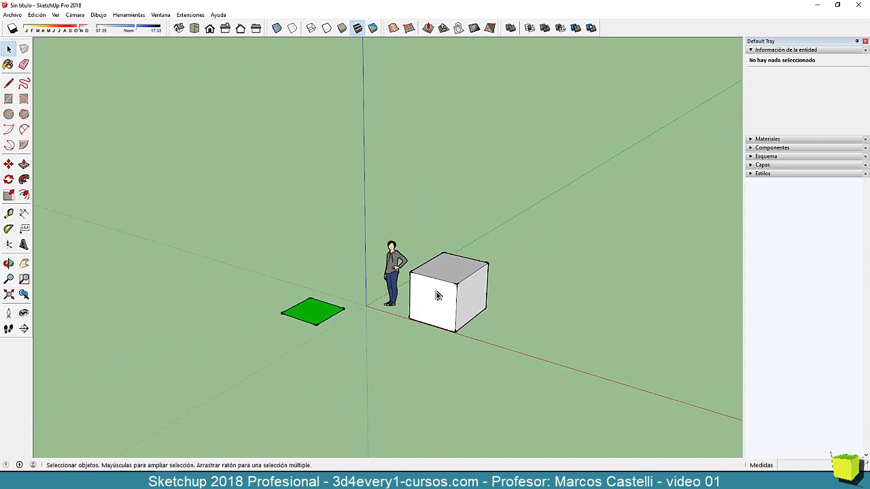
{"action": "scroll", "coordinate": [410, 333], "scroll_direction": "up", "scroll_amount": 3}
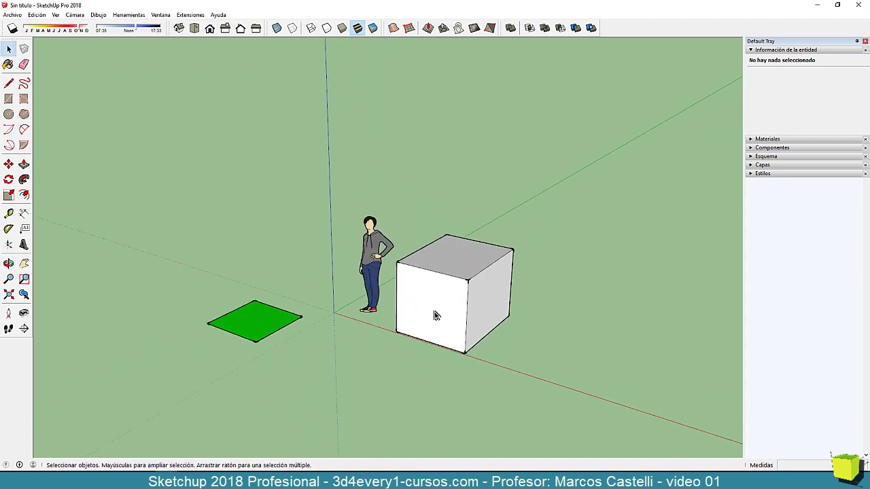
{"action": "middle_click_drag", "start_coordinate": [438, 318], "coordinate": [435, 266]}
{"action": "left_click", "coordinate": [477, 271]}
{"action": "scroll", "coordinate": [467, 301], "scroll_direction": "down", "scroll_amount": 2}
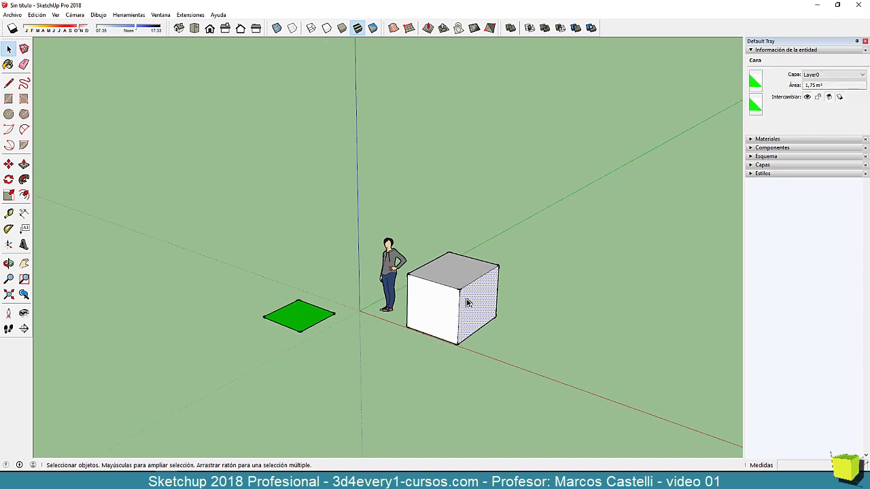
{"action": "left_click", "coordinate": [465, 281]}
{"action": "triple_click", "coordinate": [465, 281]}
{"action": "scroll", "coordinate": [445, 316], "scroll_direction": "down", "scroll_amount": 2}
{"action": "key", "text": "s"}
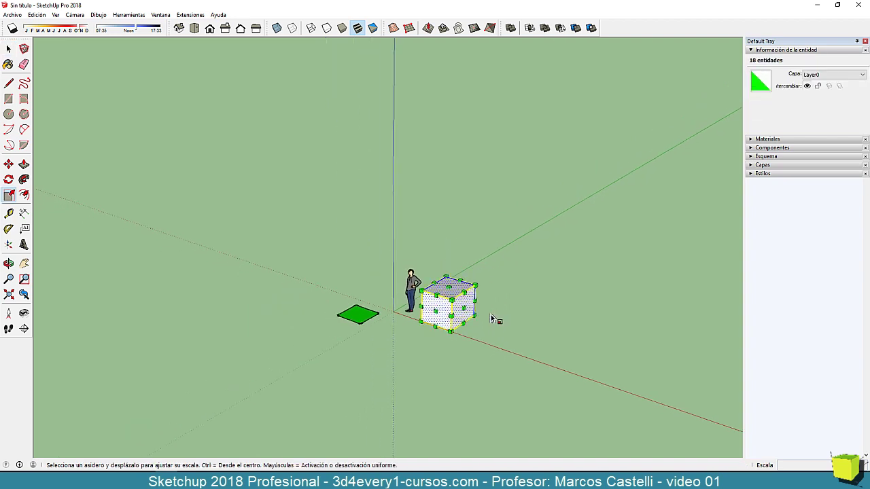
{"action": "left_click_drag", "start_coordinate": [478, 286], "coordinate": [608, 269]}
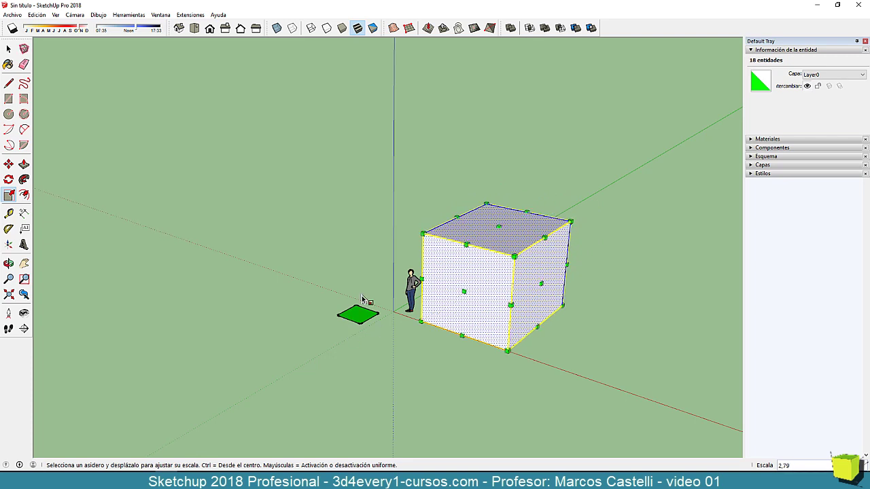
{"action": "scroll", "coordinate": [405, 312], "scroll_direction": "up", "scroll_amount": 1}
{"action": "key", "text": "space"}
- Offset the outline of the enlarged box's top face slightly inward to form a narrow rim
{"action": "middle_click_drag", "start_coordinate": [425, 369], "coordinate": [439, 399]}
{"action": "left_click", "coordinate": [520, 239]}
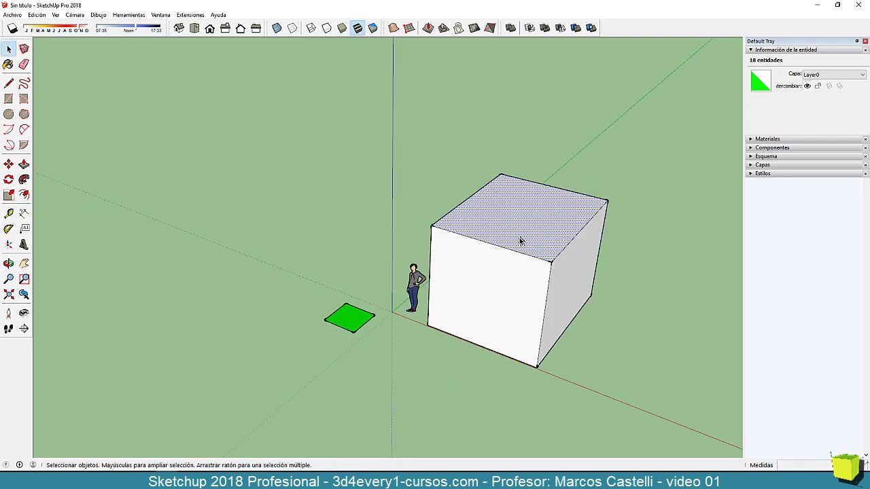
{"action": "key", "text": "f"}
{"action": "left_click", "coordinate": [547, 235]}
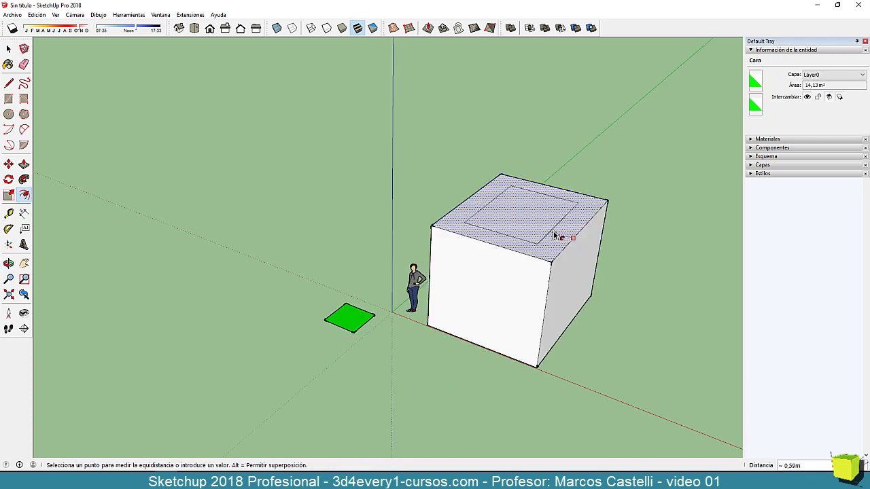
{"action": "left_click", "coordinate": [569, 240]}
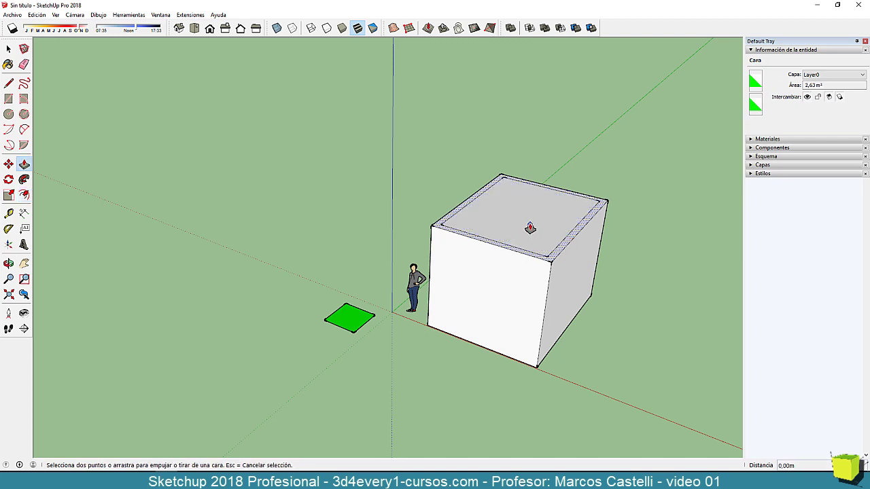
- Push the inner top face down about 1.63 m with Push/Pull to hollow out the box
{"action": "key", "text": "space"}
{"action": "left_click", "coordinate": [530, 228]}
{"action": "key", "text": "p"}
{"action": "left_click", "coordinate": [529, 231]}
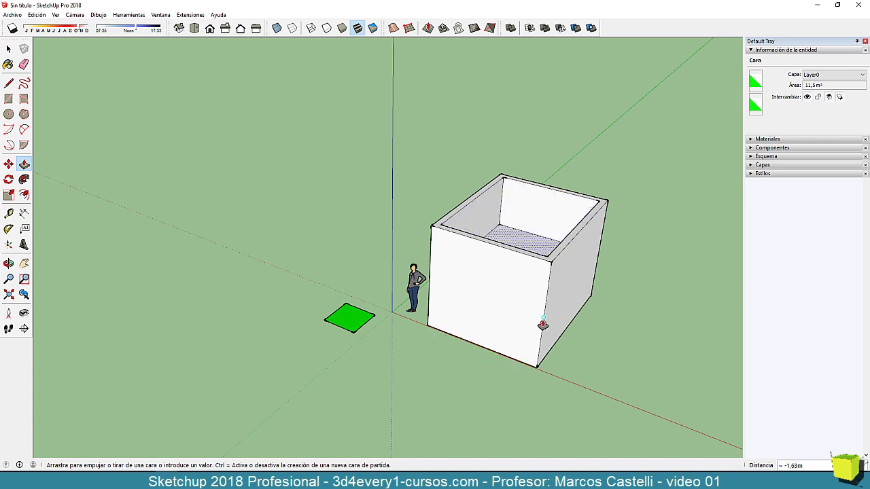
{"action": "left_click", "coordinate": [544, 323]}
{"action": "middle_click_drag", "start_coordinate": [476, 324], "coordinate": [450, 412]}
{"action": "scroll", "coordinate": [444, 365], "scroll_direction": "down", "scroll_amount": 2}
{"action": "scroll", "coordinate": [498, 296], "scroll_direction": "up", "scroll_amount": 2}
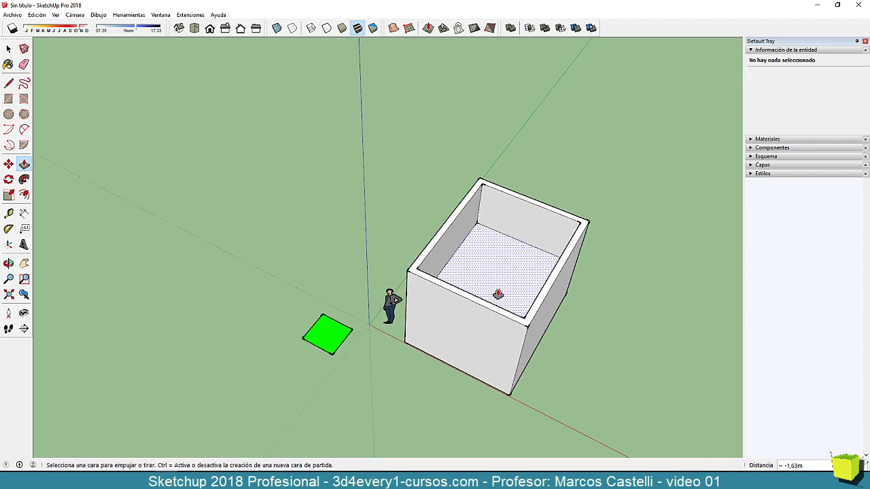
{"action": "key", "text": "space"}
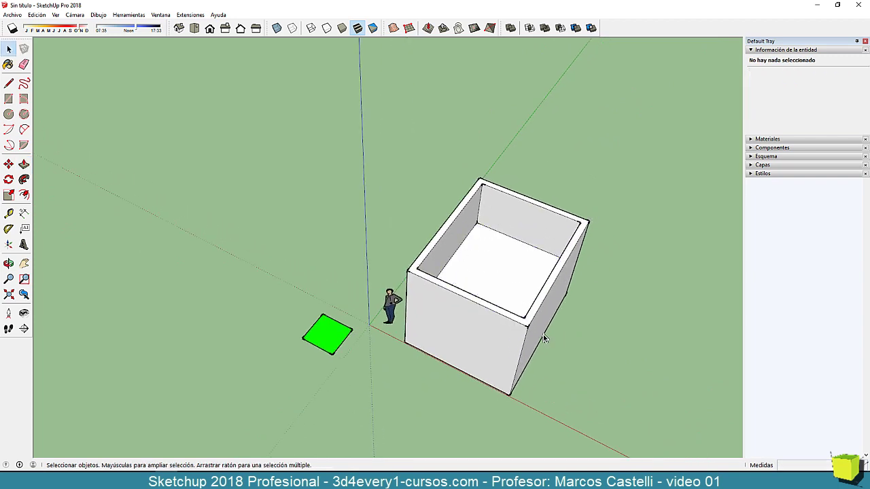
{"action": "middle_click_drag", "start_coordinate": [435, 299], "coordinate": [478, 287]}
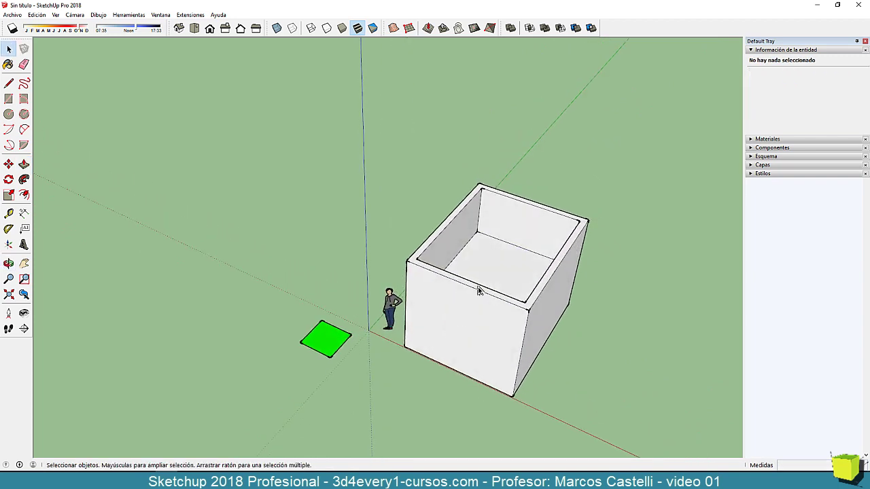
- Draw a door-shaped rectangle about 0.78 by 1.26 m on the box's inner back wall, starting from its floor edge
{"action": "scroll", "coordinate": [482, 243], "scroll_direction": "up", "scroll_amount": 3}
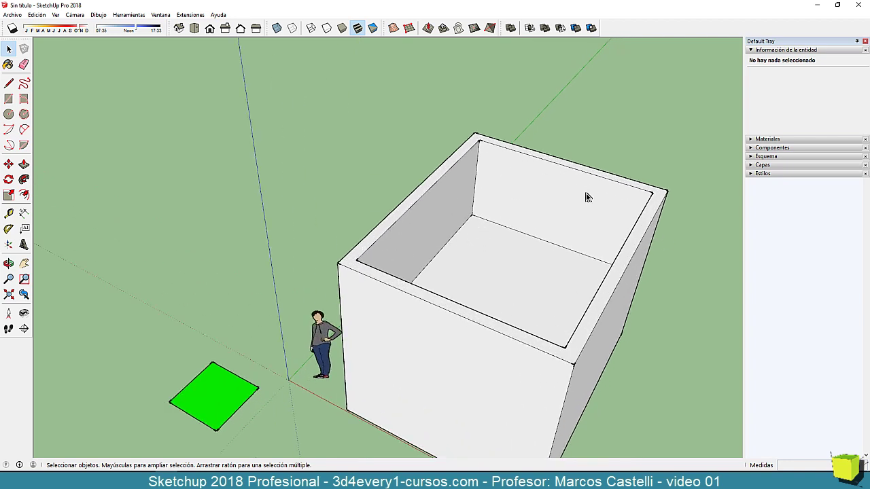
{"action": "key", "text": "r"}
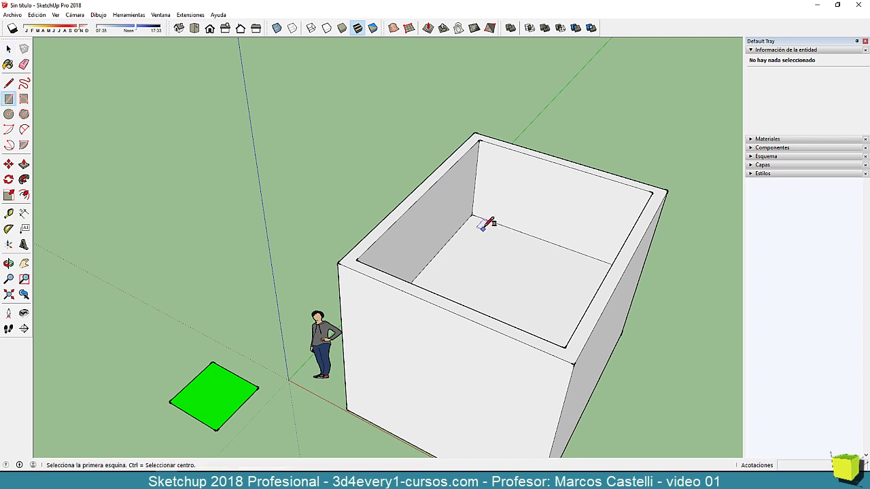
{"action": "left_click", "coordinate": [488, 220]}
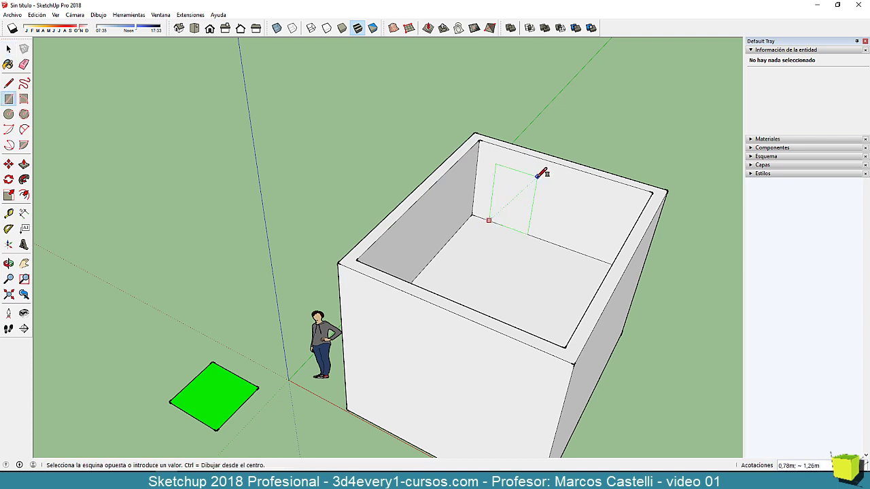
{"action": "left_click", "coordinate": [538, 175]}
- Push the door rectangle about 0.18 m through the back wall with Push/Pull to cut a doorway
{"action": "key", "text": "p"}
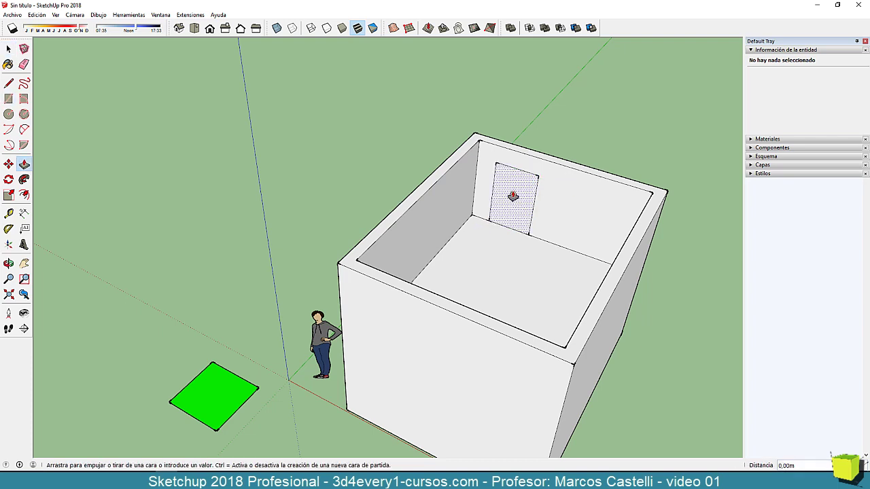
{"action": "left_click", "coordinate": [513, 197]}
{"action": "left_click", "coordinate": [476, 135]}
{"action": "scroll", "coordinate": [498, 207], "scroll_direction": "down", "scroll_amount": 3}
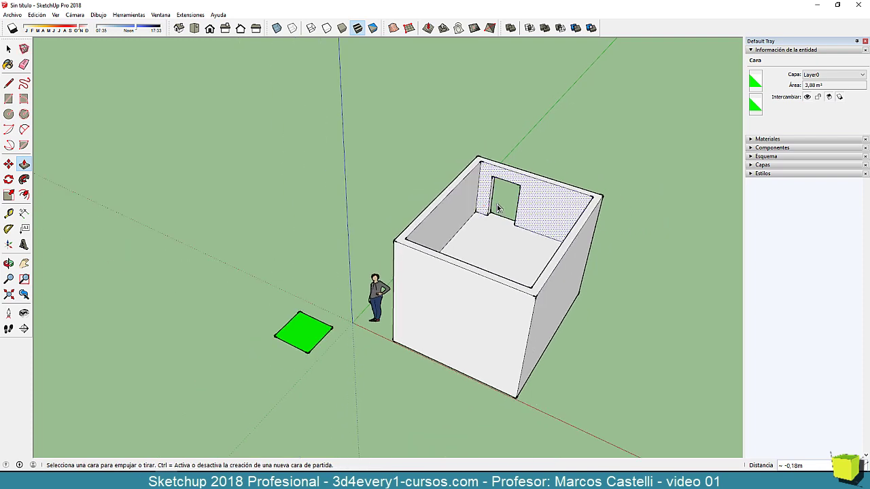
{"action": "key", "text": "space"}
{"action": "scroll", "coordinate": [490, 217], "scroll_direction": "up", "scroll_amount": 2}
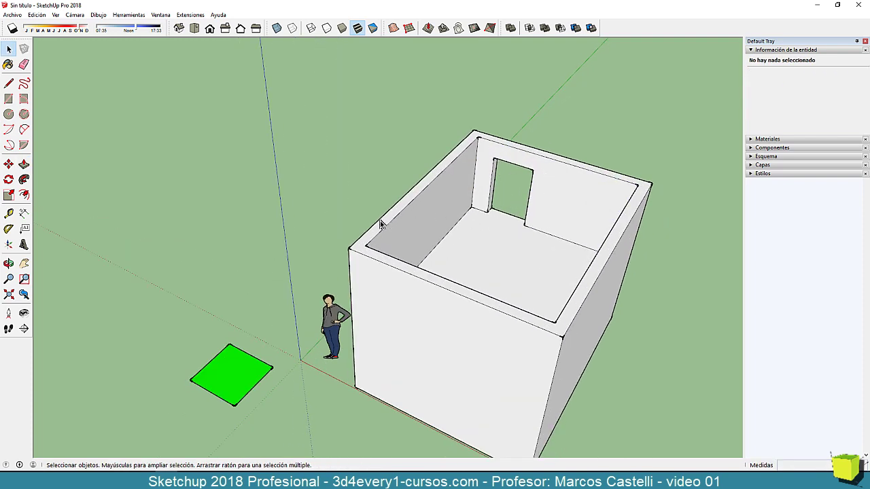
- Select the entire hollow box with all its connected geometry and delete it
{"action": "scroll", "coordinate": [380, 220], "scroll_direction": "down", "scroll_amount": 3}
{"action": "middle_click_drag", "start_coordinate": [384, 303], "coordinate": [374, 265]}
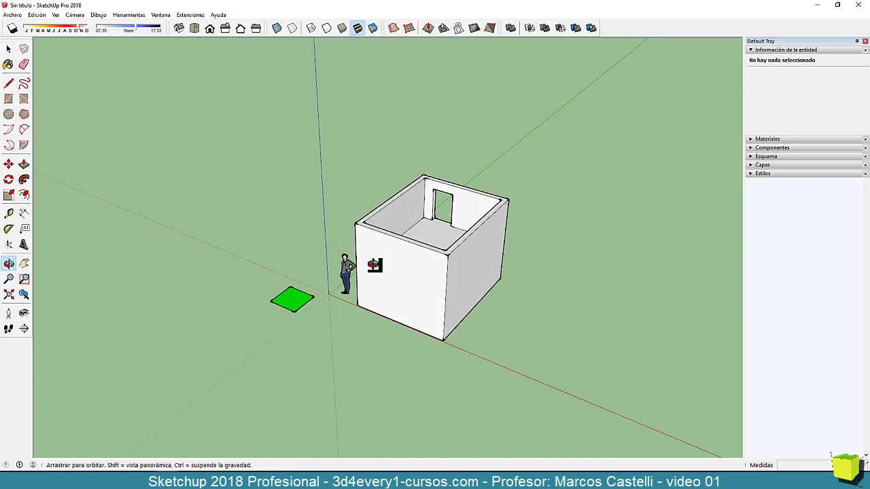
{"action": "triple_click", "coordinate": [428, 265]}
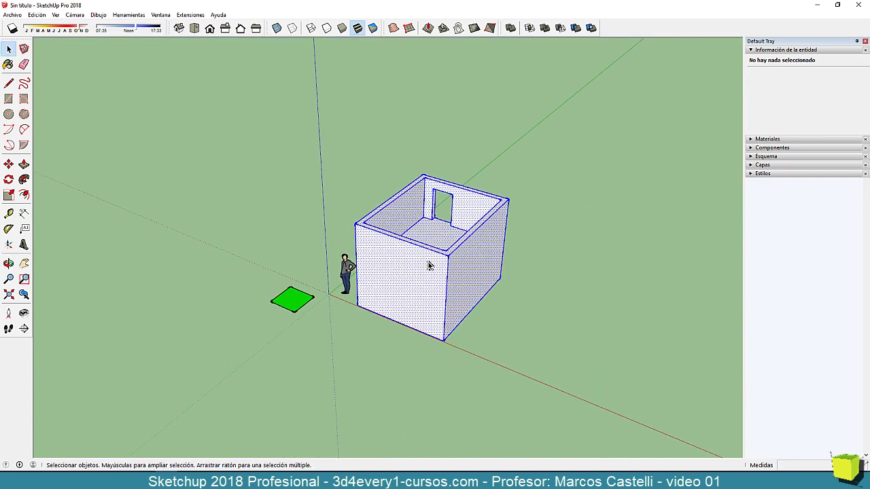
{"action": "key", "text": "Delete"}
- Draw a circle with a radius of about 0.82 m on the ground beside the human figure, over the red axis
{"action": "scroll", "coordinate": [382, 261], "scroll_direction": "up", "scroll_amount": 1}
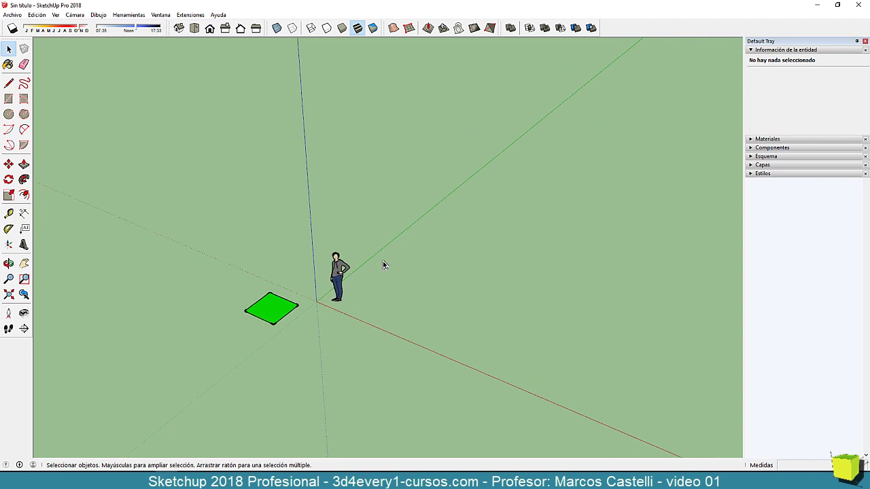
{"action": "scroll", "coordinate": [383, 261], "scroll_direction": "up", "scroll_amount": 2}
{"action": "middle_click_drag", "start_coordinate": [360, 307], "coordinate": [448, 265]}
{"action": "scroll", "coordinate": [448, 265], "scroll_direction": "up", "scroll_amount": 2}
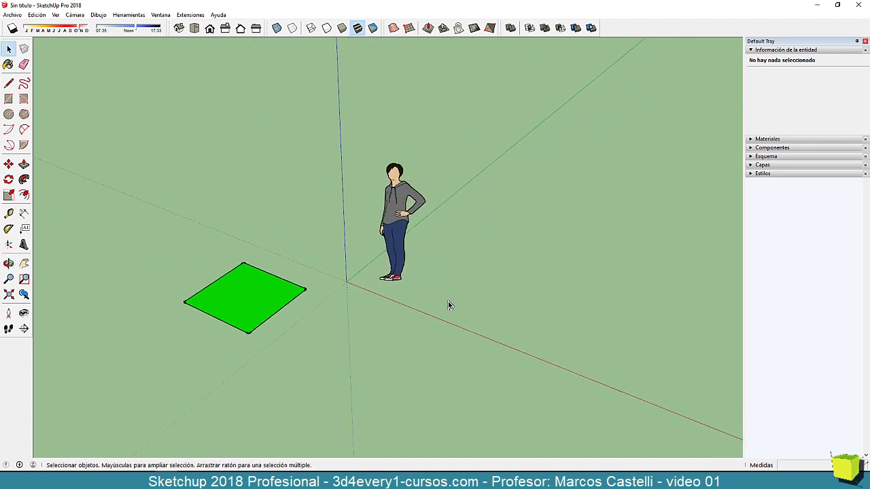
{"action": "middle_click_drag", "start_coordinate": [448, 305], "coordinate": [450, 263]}
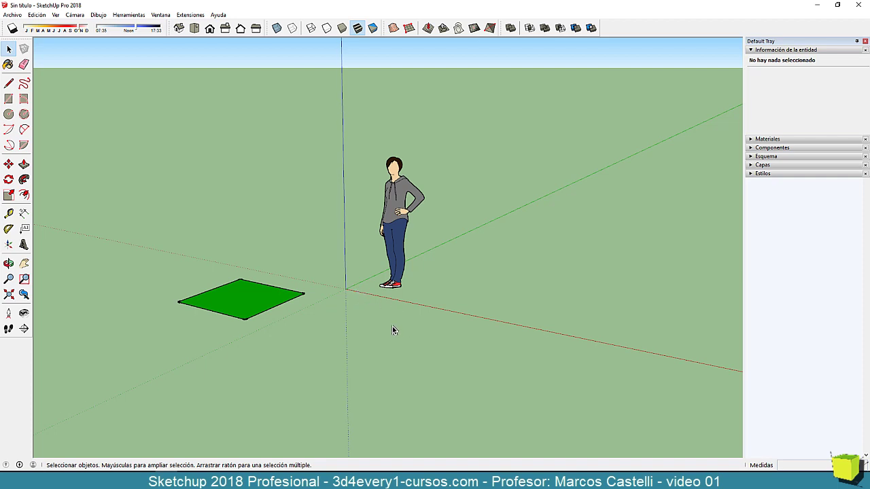
{"action": "middle_click_drag", "start_coordinate": [392, 326], "coordinate": [380, 313]}
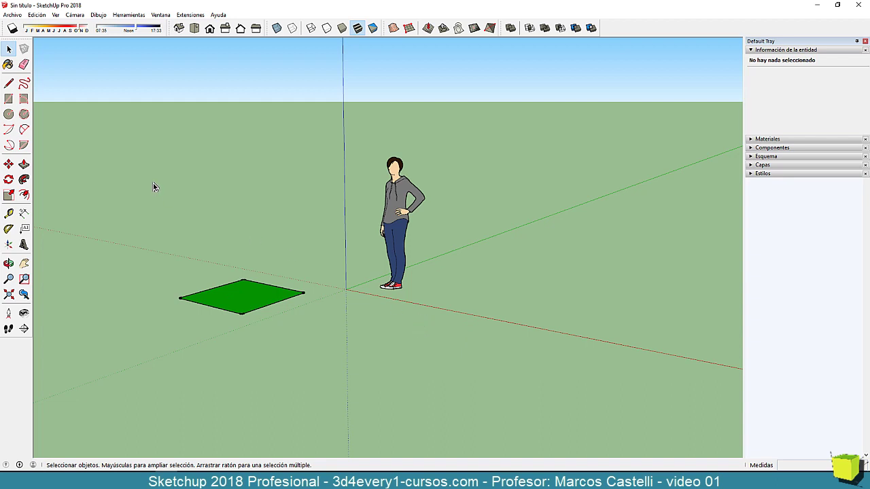
{"action": "left_click", "coordinate": [8, 114]}
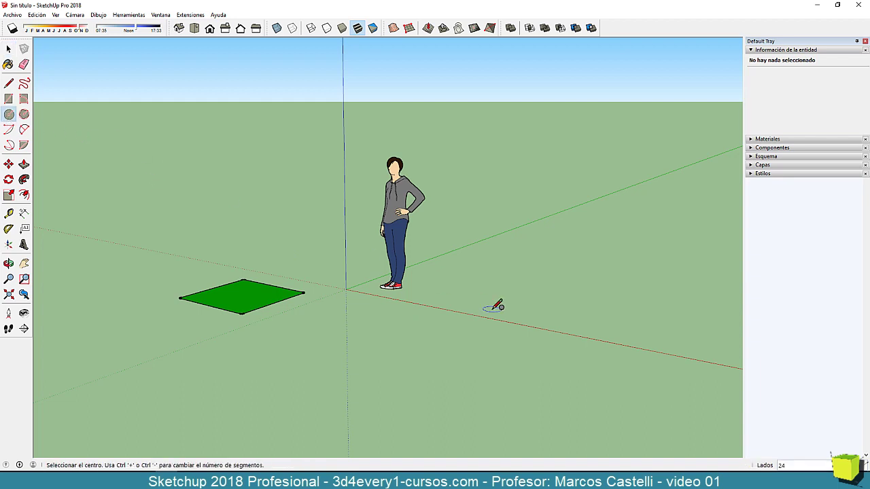
{"action": "left_click", "coordinate": [490, 309]}
{"action": "left_click", "coordinate": [562, 315]}
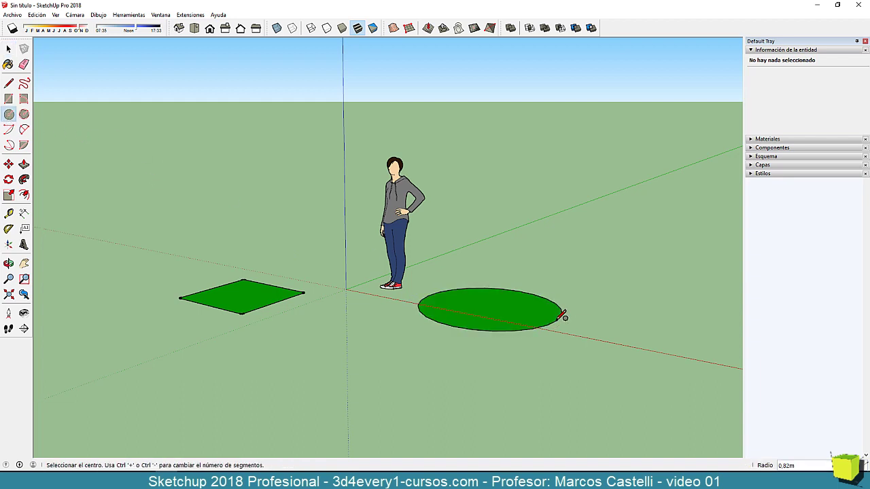
- Select the circle's edge and set its number of segments to 64 in the entity information
{"action": "scroll", "coordinate": [477, 390], "scroll_direction": "up", "scroll_amount": 2}
{"action": "scroll", "coordinate": [486, 357], "scroll_direction": "up", "scroll_amount": 2}
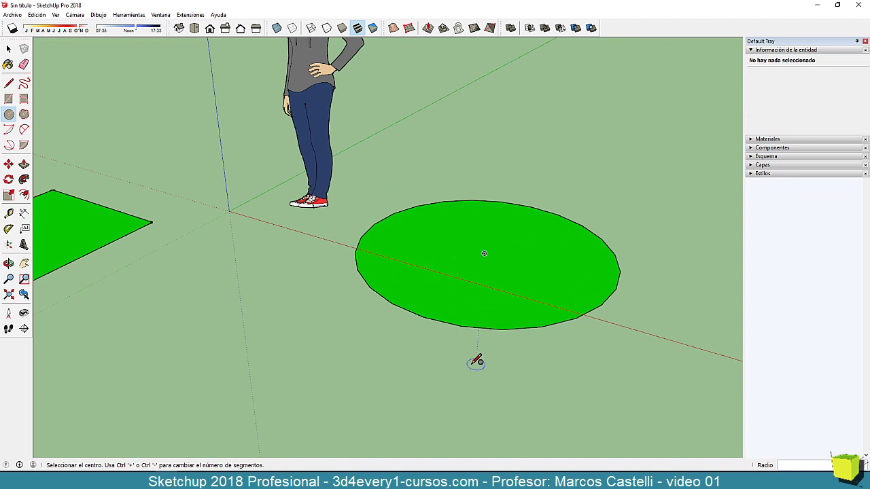
{"action": "scroll", "coordinate": [476, 361], "scroll_direction": "up", "scroll_amount": 3}
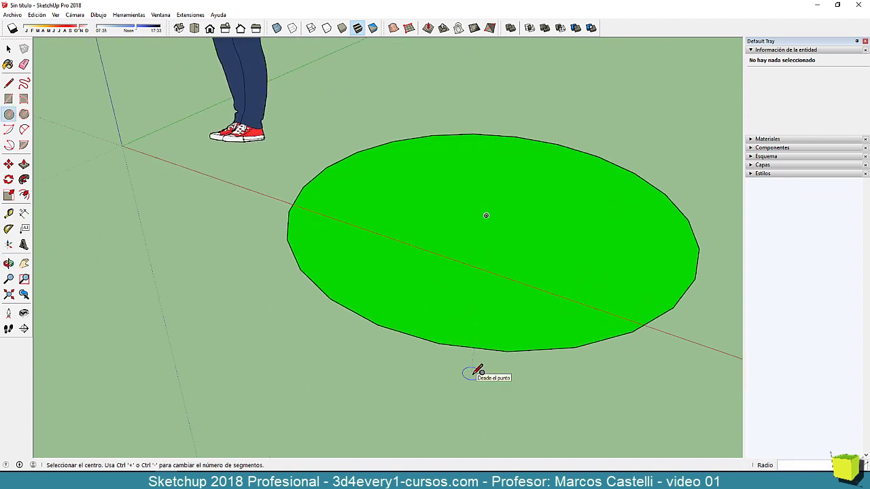
{"action": "key", "text": "space"}
{"action": "left_click", "coordinate": [519, 351]}
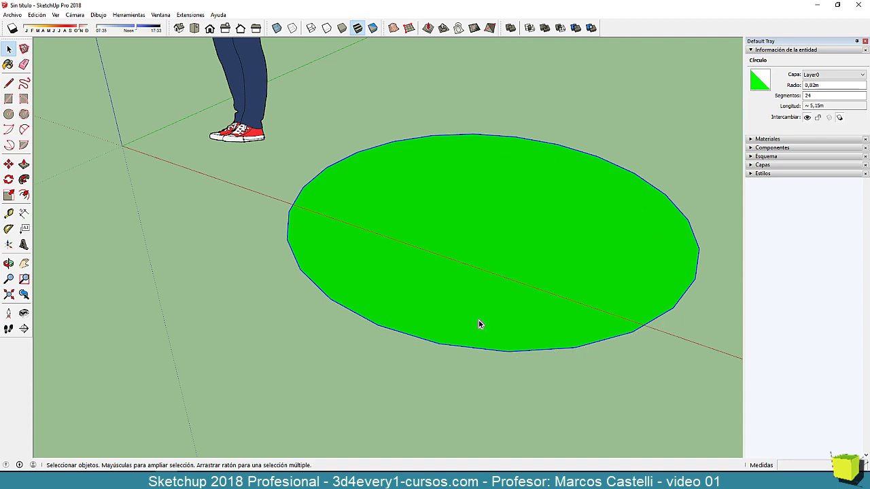
{"action": "double_click", "coordinate": [808, 95]}
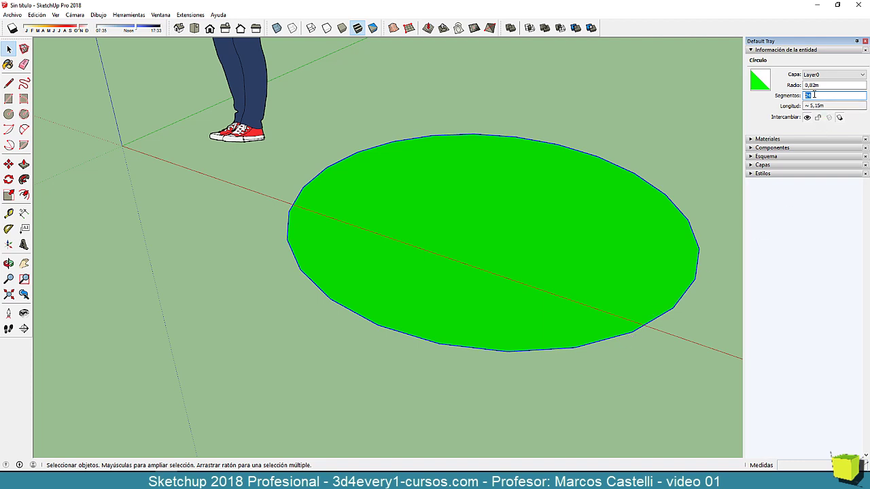
{"action": "type", "text": "64"}
{"action": "key", "text": "Return"}
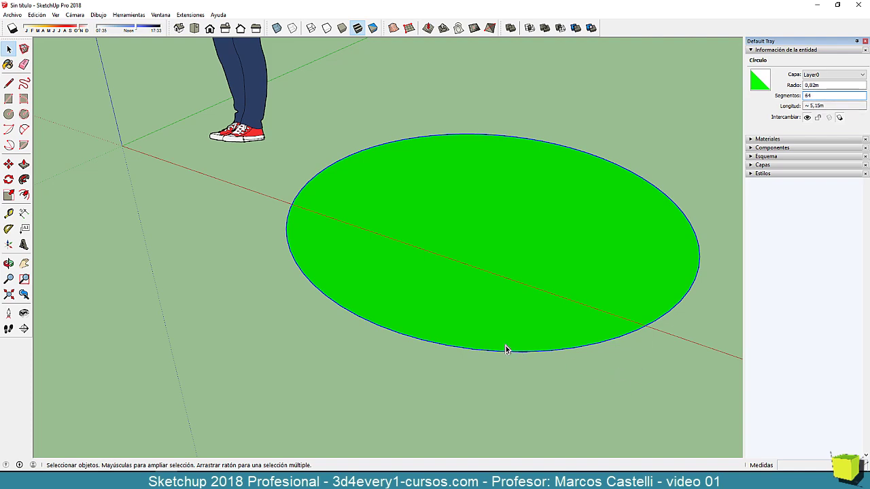
- Inspect the circle's outline up close and set its number of segments to 3 to make it a triangle
{"action": "scroll", "coordinate": [493, 352], "scroll_direction": "down", "scroll_amount": 6}
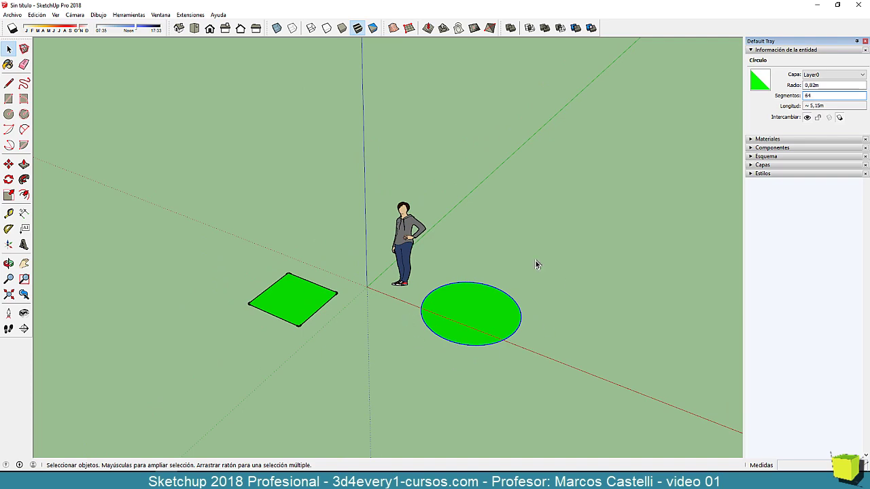
{"action": "scroll", "coordinate": [489, 349], "scroll_direction": "up", "scroll_amount": 8}
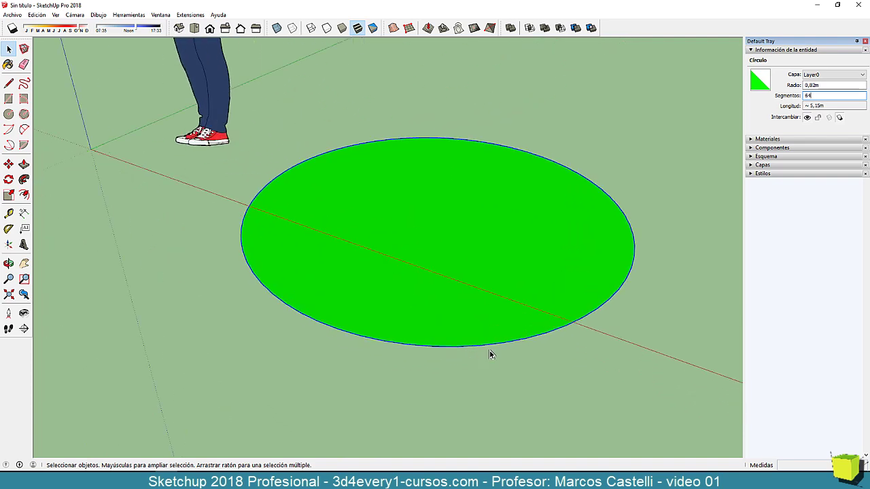
{"action": "scroll", "coordinate": [489, 349], "scroll_direction": "up", "scroll_amount": 2}
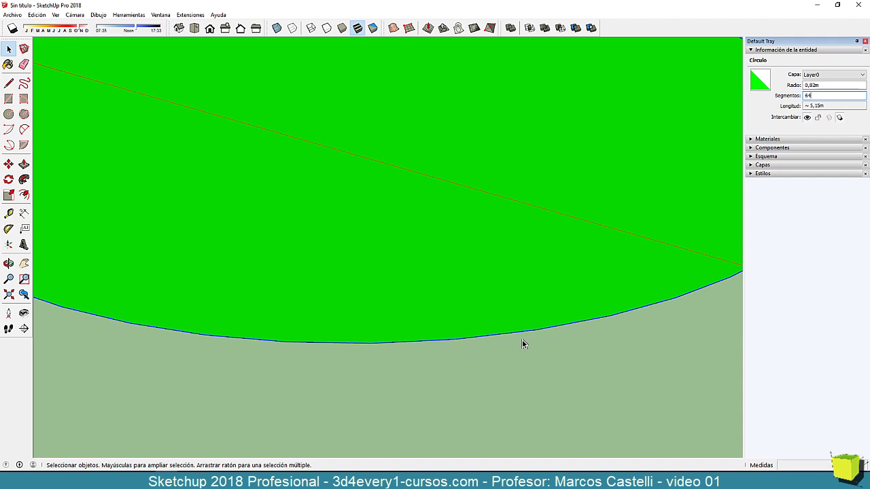
{"action": "scroll", "coordinate": [454, 369], "scroll_direction": "down", "scroll_amount": 5}
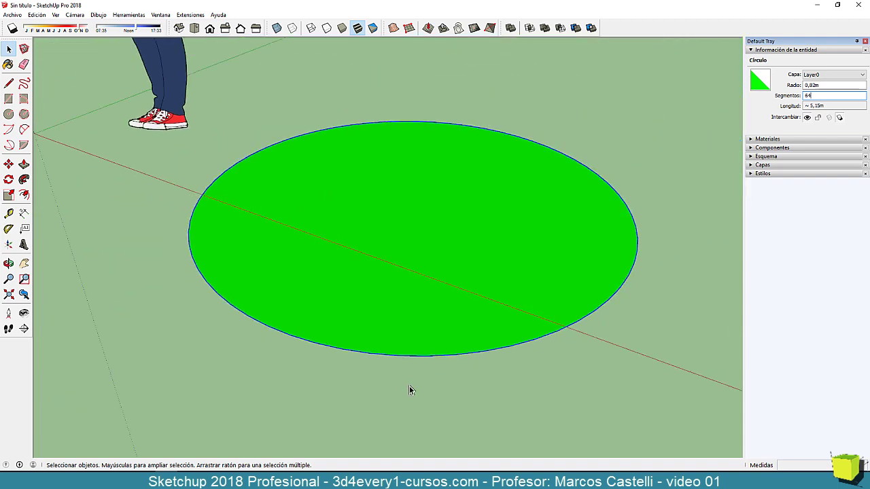
{"action": "key", "text": "BackSpace"}
{"action": "key", "text": "BackSpace"}
{"action": "type", "text": "3"}
{"action": "key", "text": "Return"}
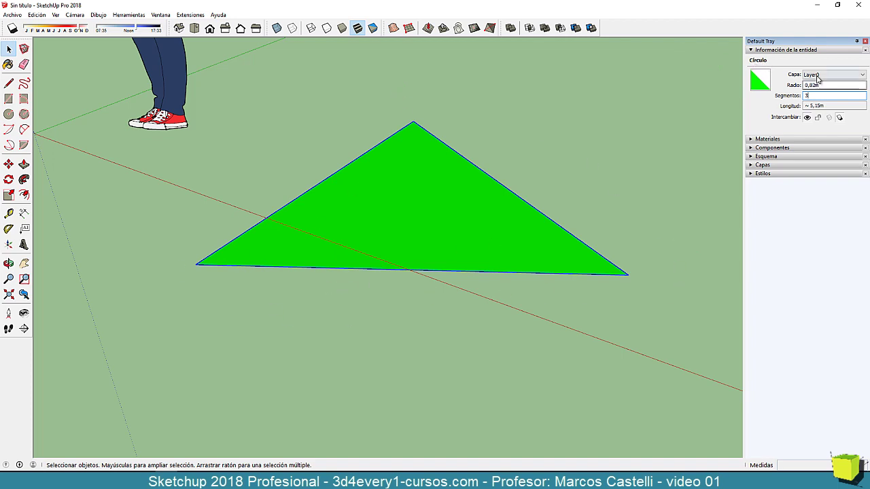
{"action": "left_click_drag", "start_coordinate": [811, 96], "coordinate": [767, 108]}
{"action": "scroll", "coordinate": [409, 244], "scroll_direction": "down", "scroll_amount": 2}
{"action": "scroll", "coordinate": [409, 247], "scroll_direction": "down", "scroll_amount": 3}
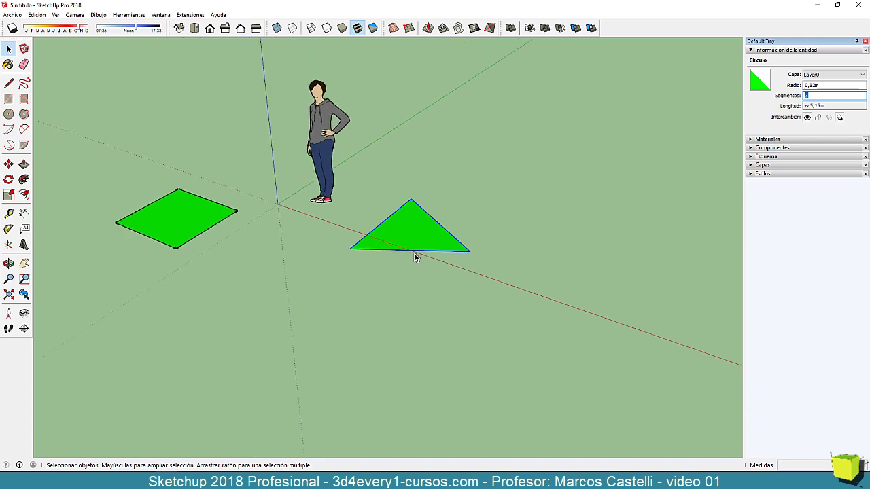
- Divide the green square face with four parallel lines about 1.05 m long, each running between two opposite edges
{"action": "middle_click_drag", "start_coordinate": [437, 278], "coordinate": [456, 280]}
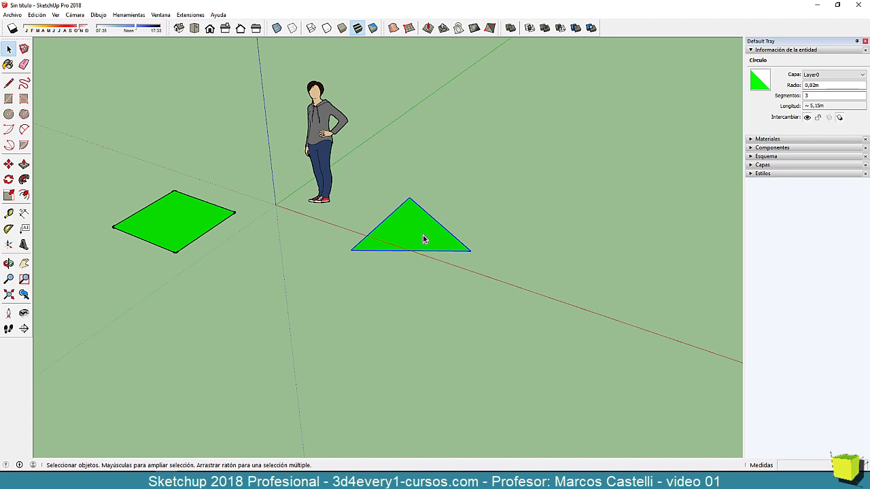
{"action": "middle_click_drag", "start_coordinate": [301, 258], "coordinate": [487, 252]}
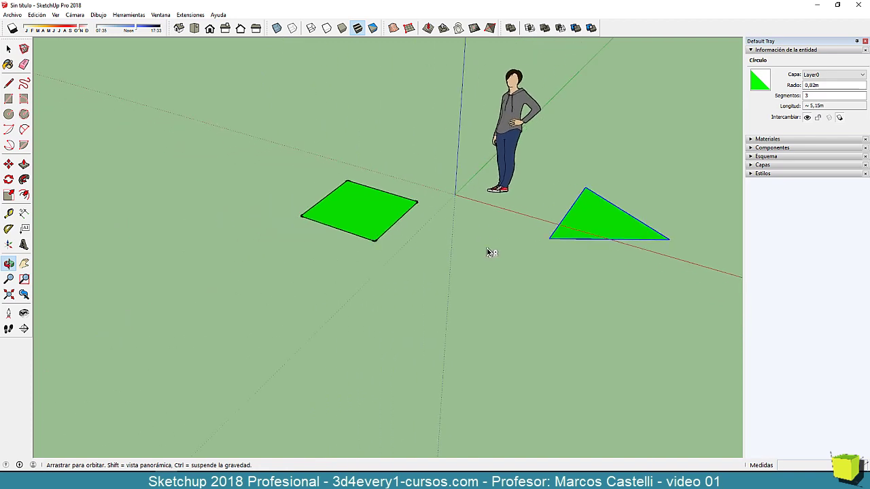
{"action": "scroll", "coordinate": [347, 210], "scroll_direction": "up", "scroll_amount": 3}
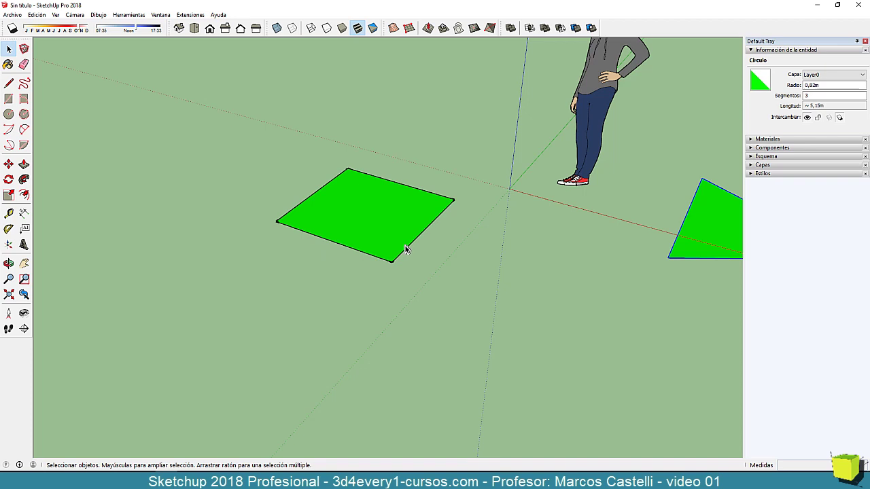
{"action": "middle_click_drag", "start_coordinate": [418, 240], "coordinate": [409, 269]}
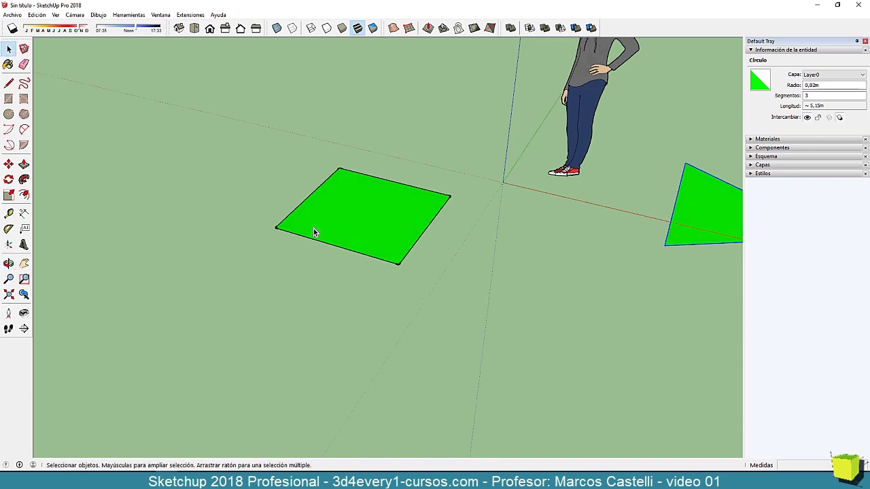
{"action": "scroll", "coordinate": [314, 224], "scroll_direction": "up", "scroll_amount": 3}
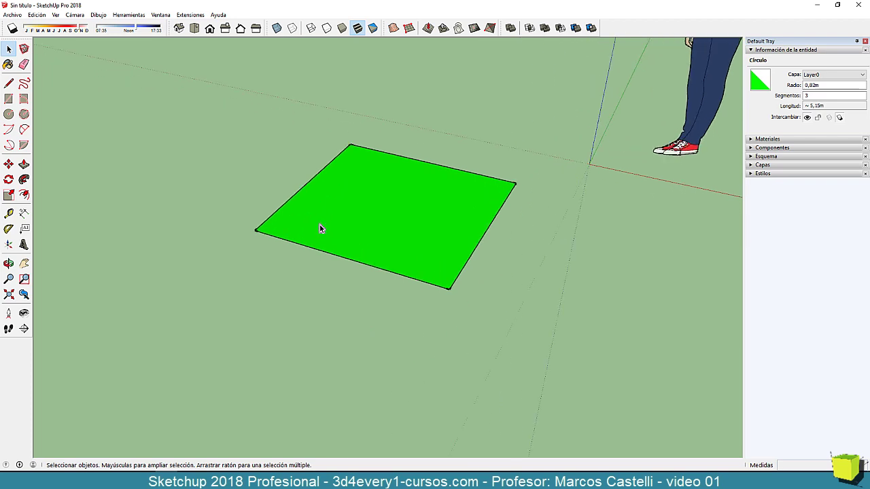
{"action": "key", "text": "l"}
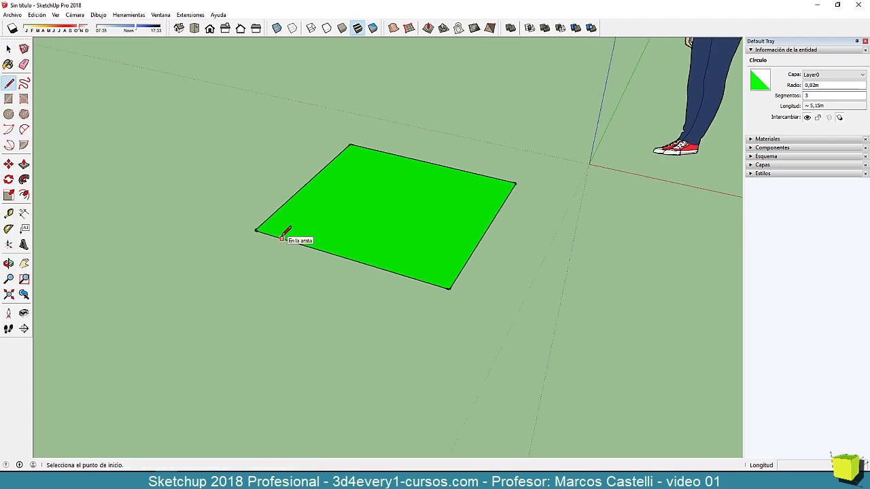
{"action": "left_click", "coordinate": [280, 236]}
{"action": "left_click", "coordinate": [371, 149]}
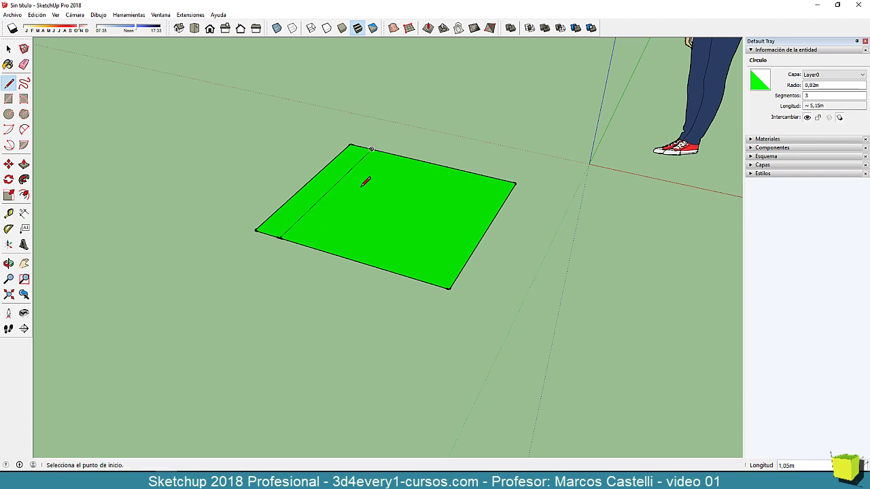
{"action": "left_click", "coordinate": [308, 246]}
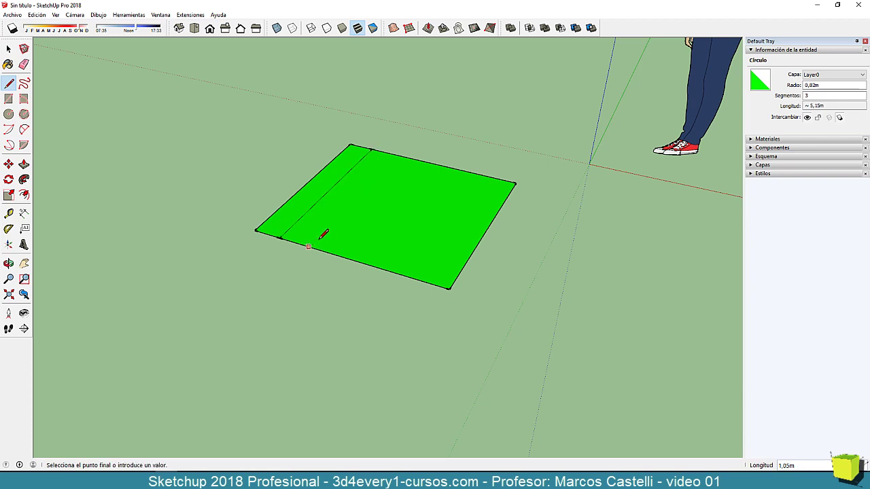
{"action": "left_click", "coordinate": [396, 156]}
{"action": "left_click", "coordinate": [341, 256]}
{"action": "left_click", "coordinate": [424, 162]}
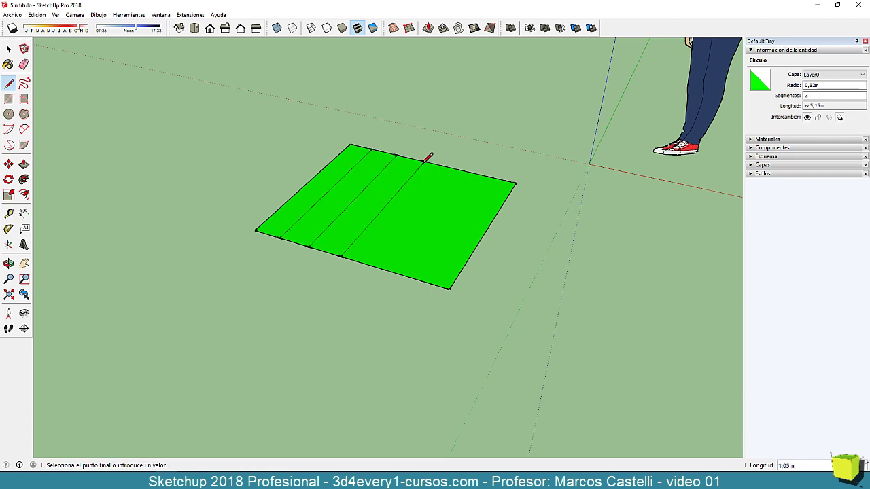
{"action": "left_click", "coordinate": [372, 265]}
{"action": "left_click", "coordinate": [450, 168]}
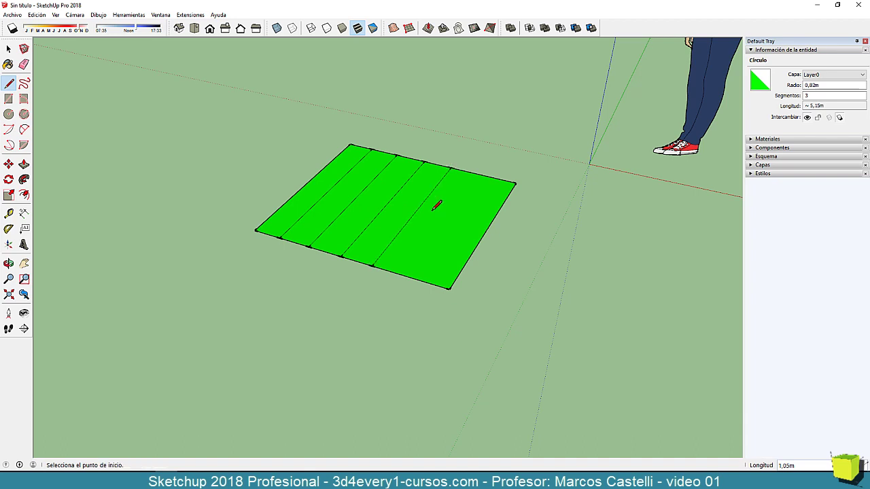
- Divide the undivided end of the green square face with two more parallel lines about 1.05 m long
{"action": "left_click", "coordinate": [398, 273]}
{"action": "left_click", "coordinate": [476, 174]}
{"action": "left_click", "coordinate": [423, 280]}
{"action": "left_click", "coordinate": [501, 179]}
- Select the square's two outer edges parallel to the dividing lines and move them down about 0.08 m along the blue axis
{"action": "mouse_move", "coordinate": [501, 188]}
{"action": "middle_mouse_down"}
{"action": "mouse_move", "coordinate": [487, 222]}
{"action": "mouse_move", "coordinate": [505, 204]}
{"action": "middle_mouse_up"}
{"action": "middle_click_drag", "start_coordinate": [446, 248], "coordinate": [455, 223]}
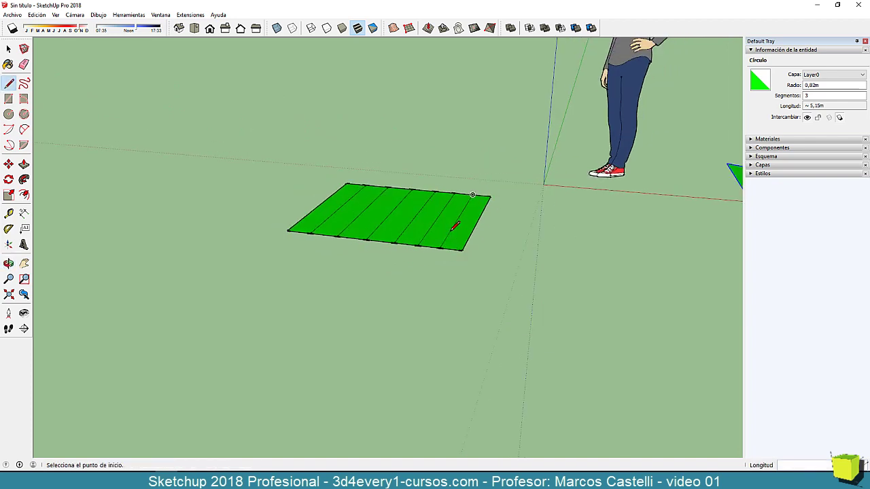
{"action": "key", "text": "space"}
{"action": "left_click", "coordinate": [471, 237]}
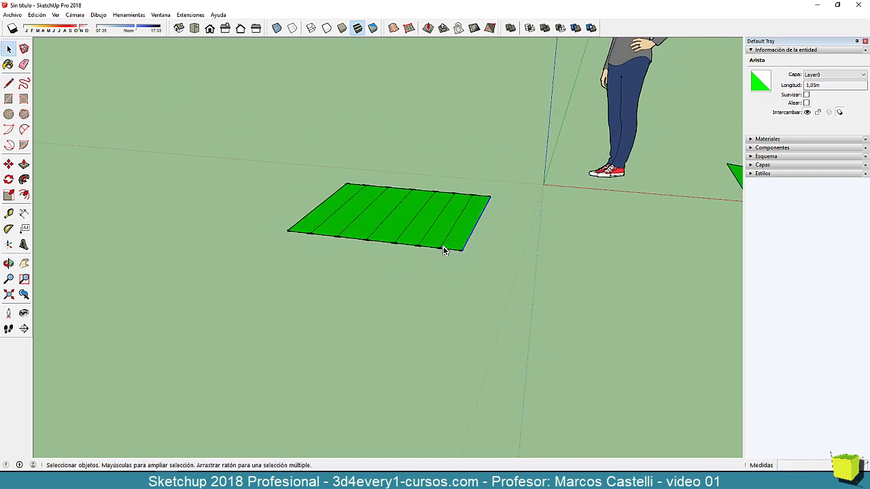
{"action": "left_click", "coordinate": [307, 215], "text": "ctrl"}
{"action": "middle_click_drag", "start_coordinate": [407, 261], "coordinate": [427, 238]}
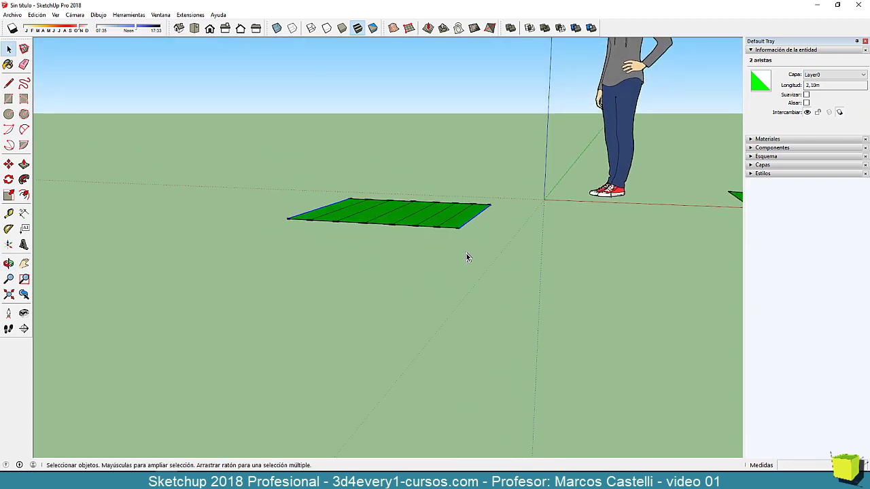
{"action": "key", "text": "m"}
{"action": "left_click", "coordinate": [458, 229]}
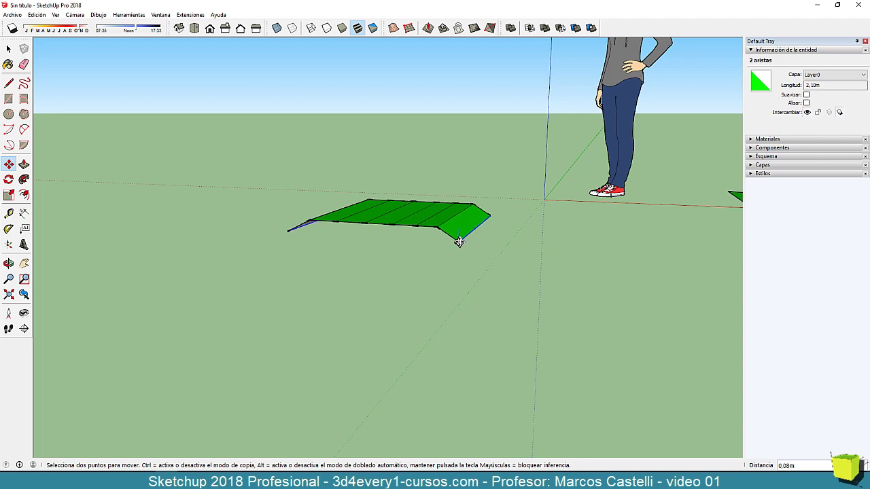
{"action": "left_click", "coordinate": [459, 242]}
- Select the second and fifth dividing lines and move them up about 0.05 m along the blue axis
{"action": "key", "text": "space"}
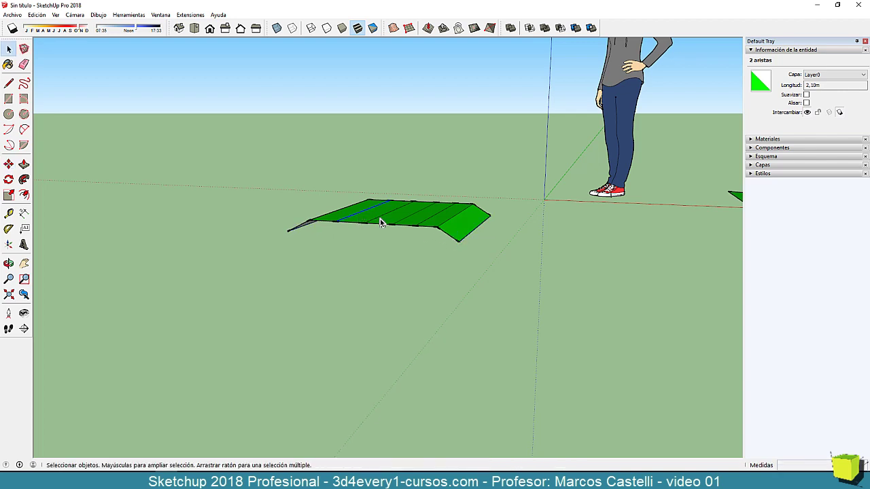
{"action": "left_click", "coordinate": [380, 220]}
{"action": "left_click", "coordinate": [423, 229], "text": "ctrl"}
{"action": "key", "text": "m"}
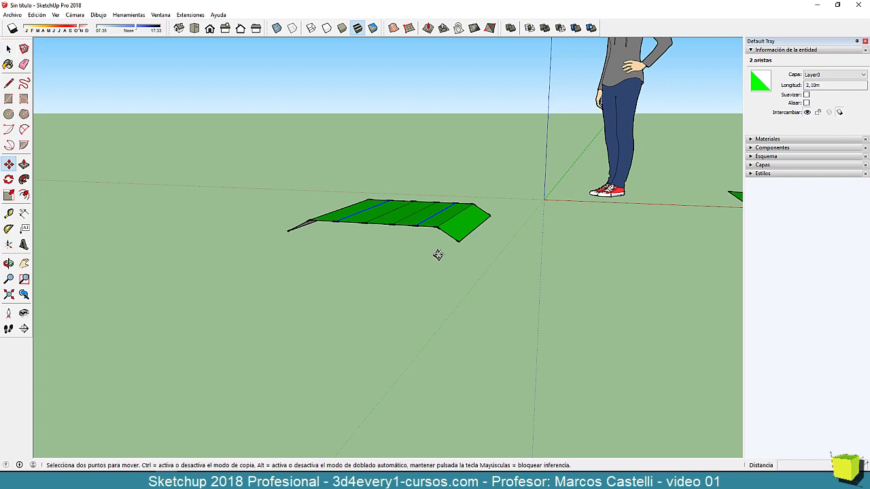
{"action": "left_click", "coordinate": [442, 287]}
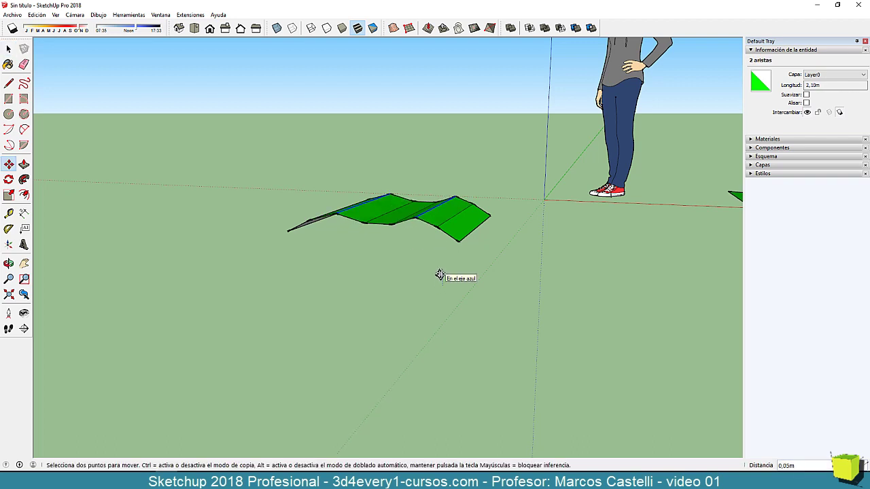
{"action": "left_click", "coordinate": [440, 274]}
- Move the central strip face up about 0.08 m along the blue axis to complete the arch
{"action": "middle_click_drag", "start_coordinate": [416, 275], "coordinate": [405, 285]}
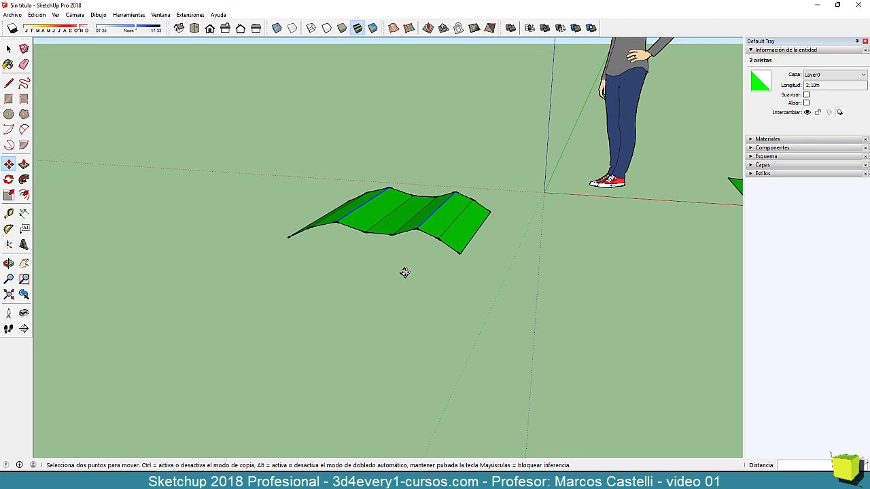
{"action": "key", "text": "space"}
{"action": "left_click", "coordinate": [393, 229]}
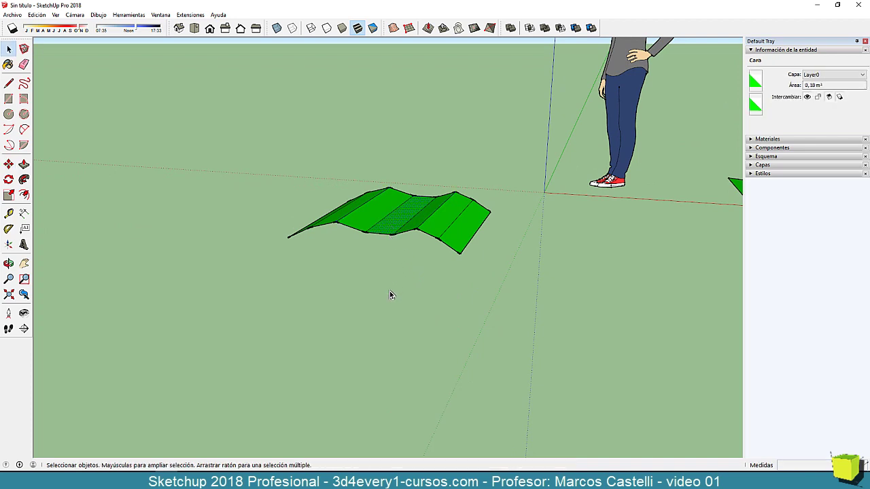
{"action": "key", "text": "m"}
{"action": "left_click", "coordinate": [389, 287]}
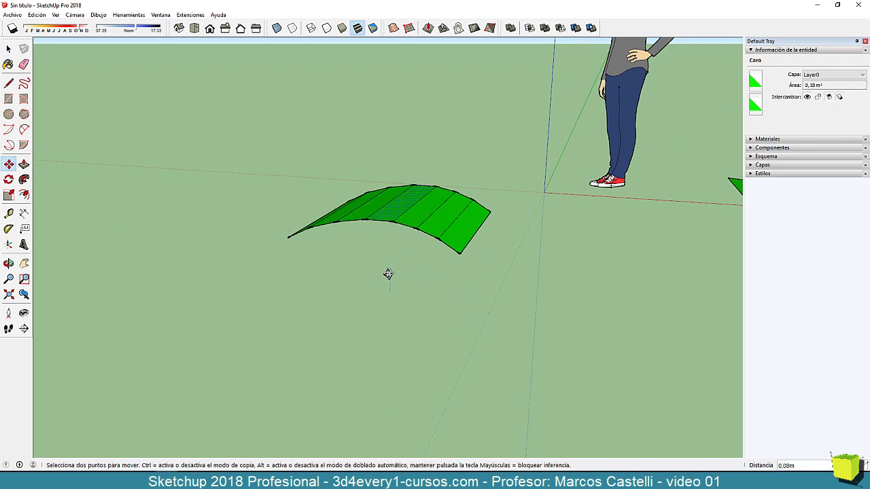
{"action": "left_click", "coordinate": [388, 273]}
- Examine the arched surface and its flat strips from low and high viewpoints
{"action": "middle_click_drag", "start_coordinate": [404, 297], "coordinate": [382, 270]}
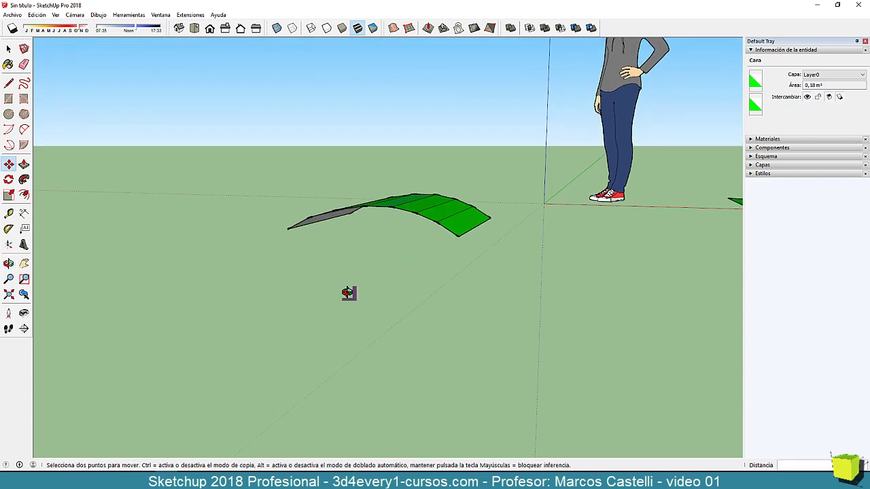
{"action": "middle_click_drag", "start_coordinate": [347, 292], "coordinate": [266, 305]}
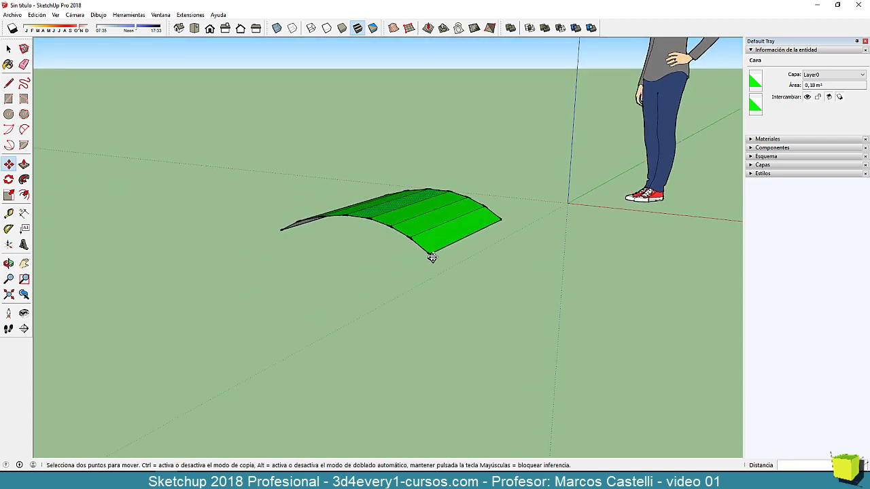
{"action": "middle_click_drag", "start_coordinate": [441, 285], "coordinate": [476, 254]}
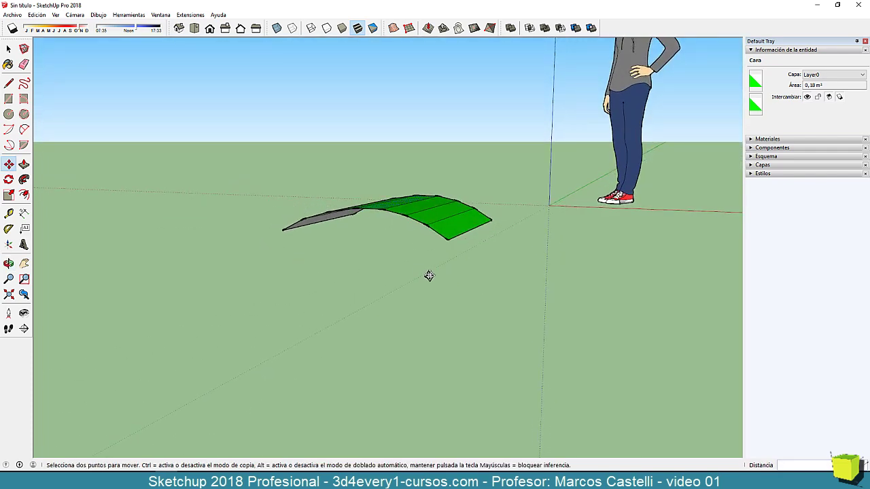
{"action": "middle_click_drag", "start_coordinate": [429, 275], "coordinate": [395, 346]}
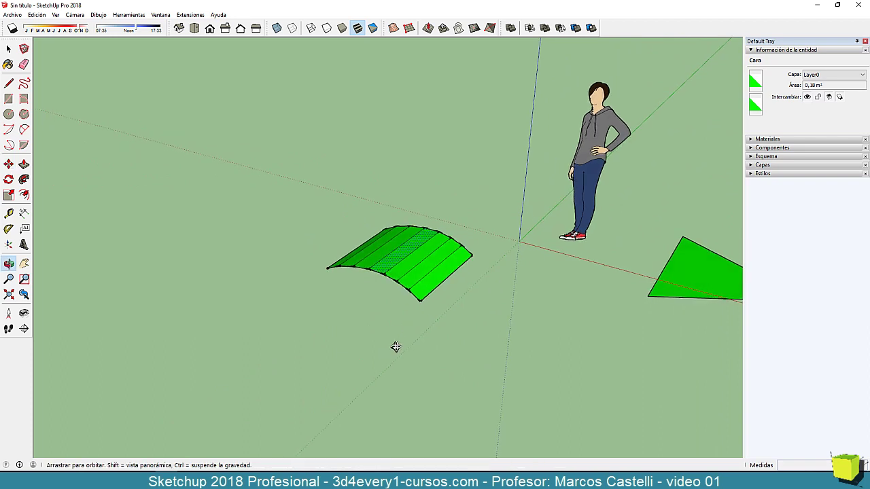
{"action": "scroll", "coordinate": [326, 266], "scroll_direction": "up", "scroll_amount": 3}
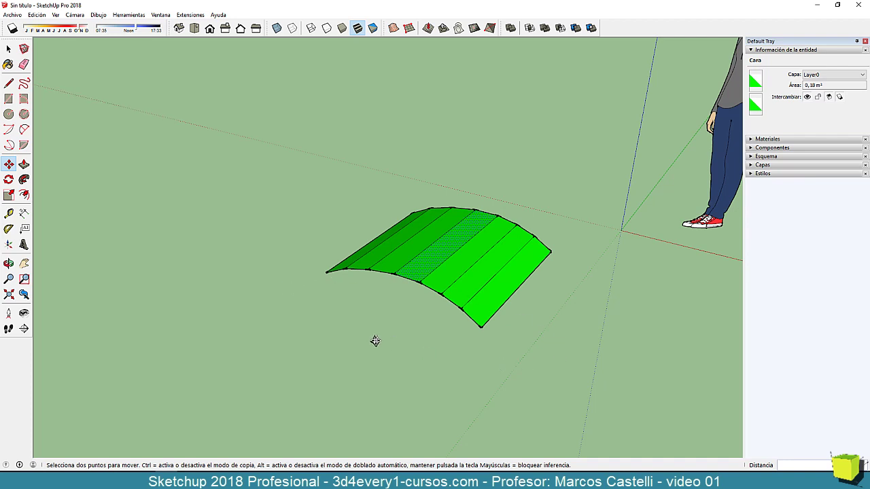
- Select the outline of the triangle on the red axis and set its number of segments to 64
{"action": "scroll", "coordinate": [710, 134], "scroll_direction": "down", "scroll_amount": 1}
{"action": "scroll", "coordinate": [460, 197], "scroll_direction": "down", "scroll_amount": 3}
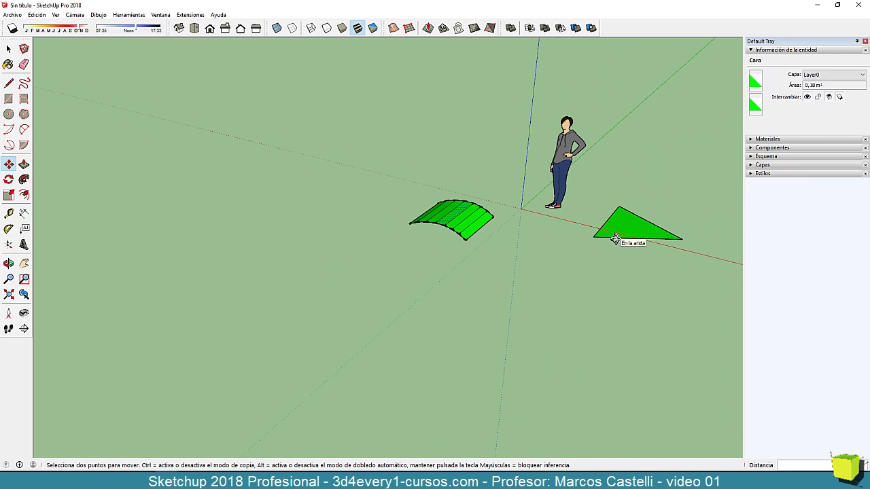
{"action": "key", "text": "space"}
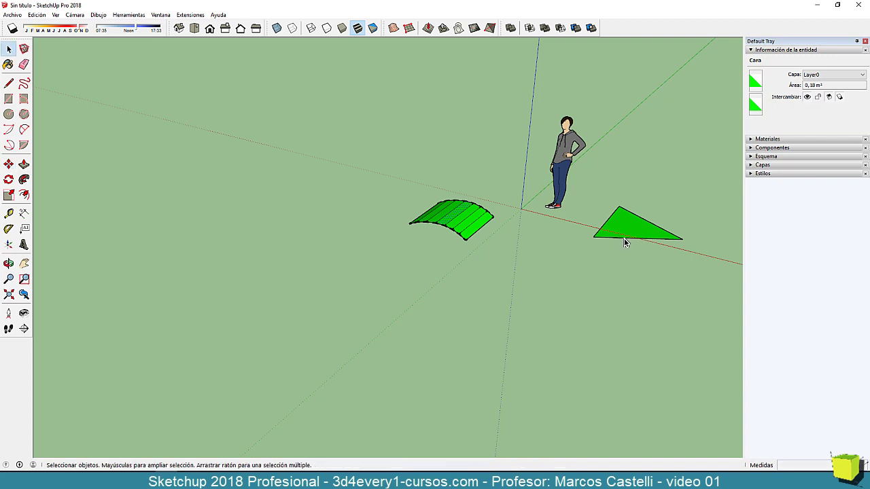
{"action": "left_click", "coordinate": [662, 229]}
{"action": "double_click", "coordinate": [805, 95]}
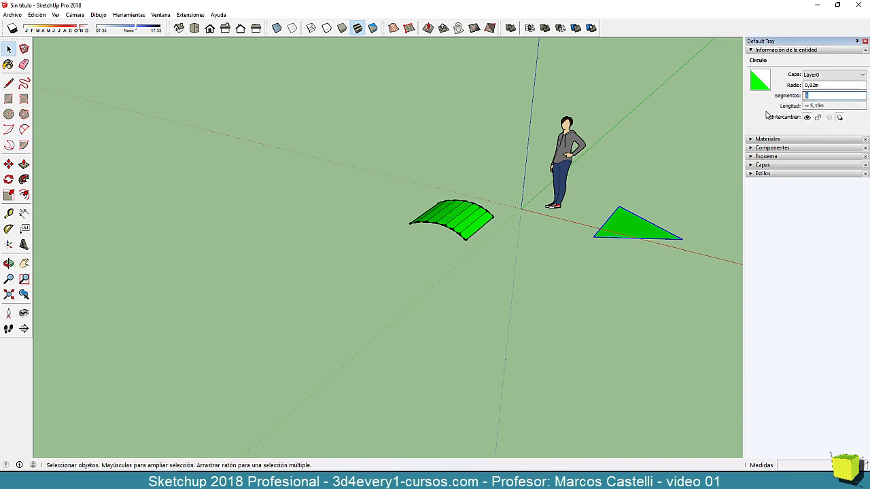
{"action": "type", "text": "64"}
{"action": "key", "text": "Return"}
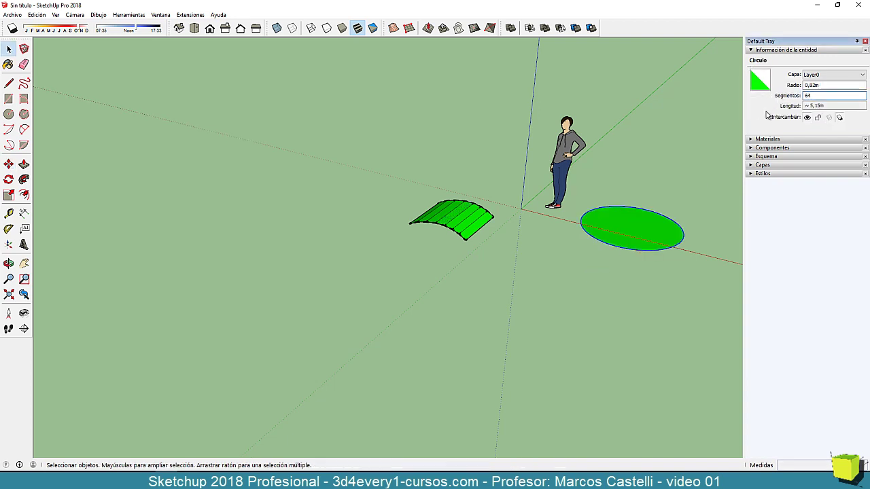
- Inspect the arched surface up close, checking how its edges and strips approximate a curve
{"action": "middle_click_drag", "start_coordinate": [589, 259], "coordinate": [474, 199]}
{"action": "scroll", "coordinate": [448, 241], "scroll_direction": "up", "scroll_amount": 3}
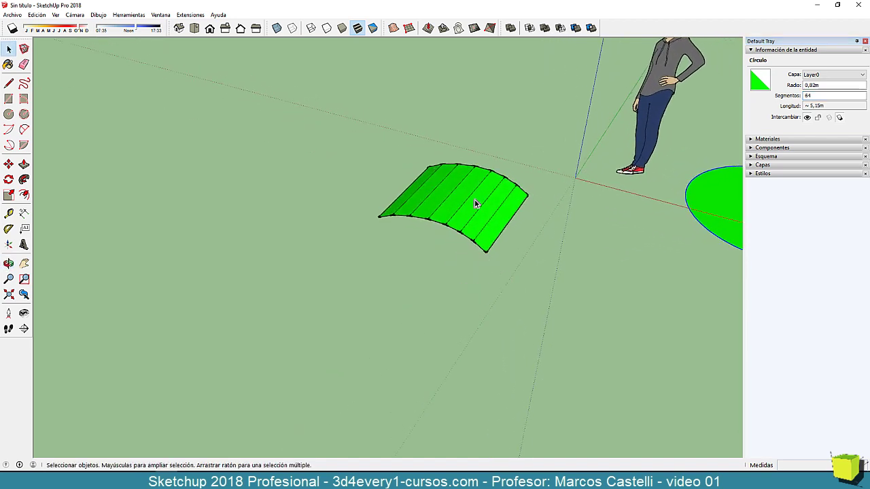
{"action": "scroll", "coordinate": [474, 199], "scroll_direction": "up", "scroll_amount": 2}
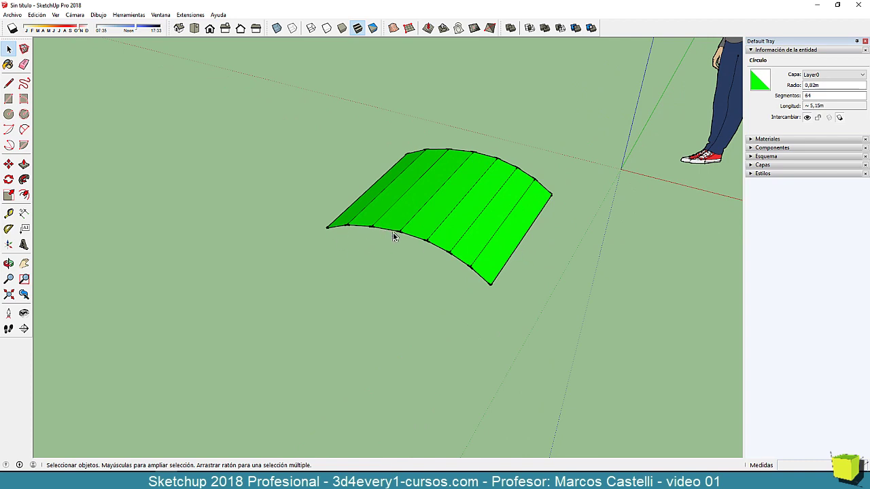
{"action": "scroll", "coordinate": [429, 270], "scroll_direction": "down", "scroll_amount": 1}
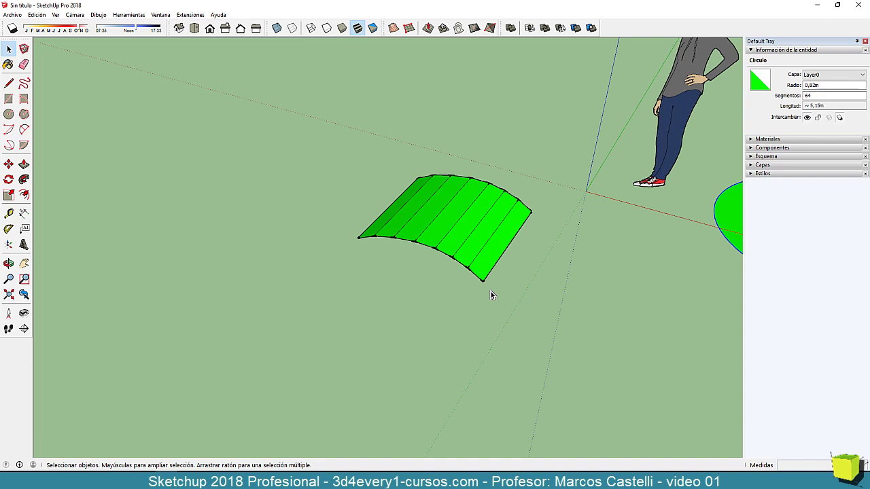
{"action": "middle_click_drag", "start_coordinate": [433, 309], "coordinate": [383, 264]}
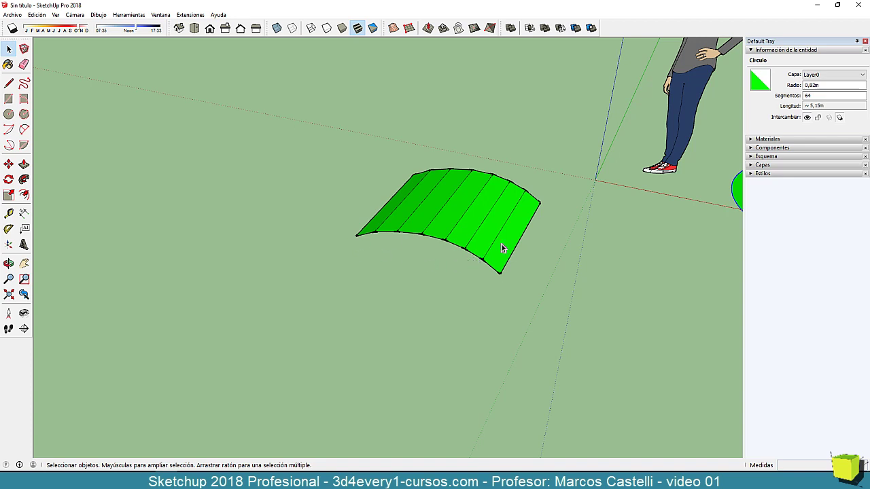
- Set the selected circle's number of segments to 12 and compare its outline with the arched surface
{"action": "scroll", "coordinate": [479, 268], "scroll_direction": "down", "scroll_amount": 5}
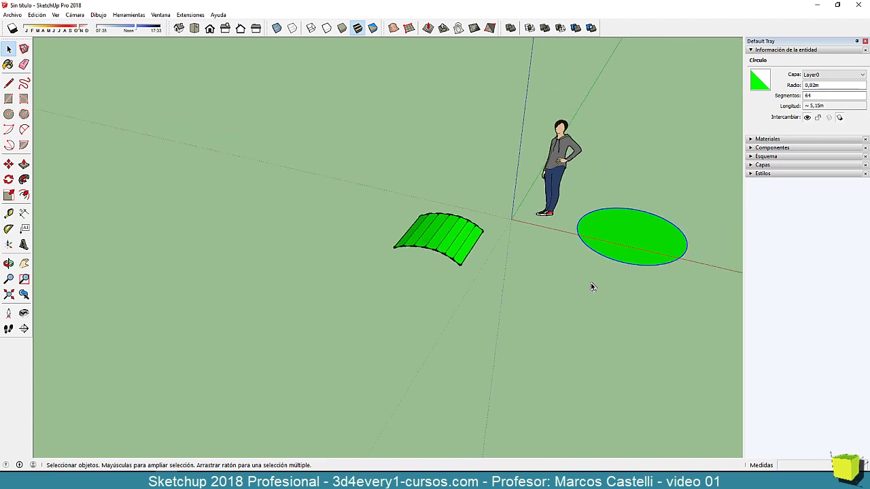
{"action": "left_click", "coordinate": [833, 96]}
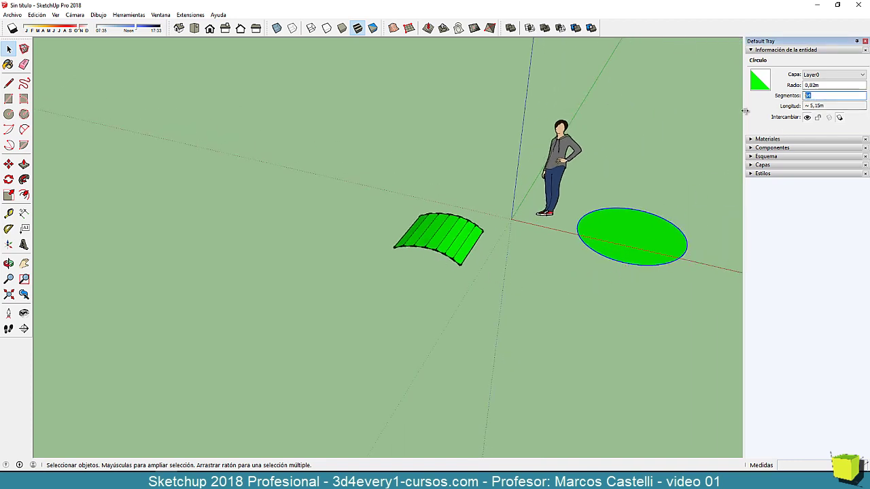
{"action": "type", "text": "12"}
{"action": "key", "text": "Return"}
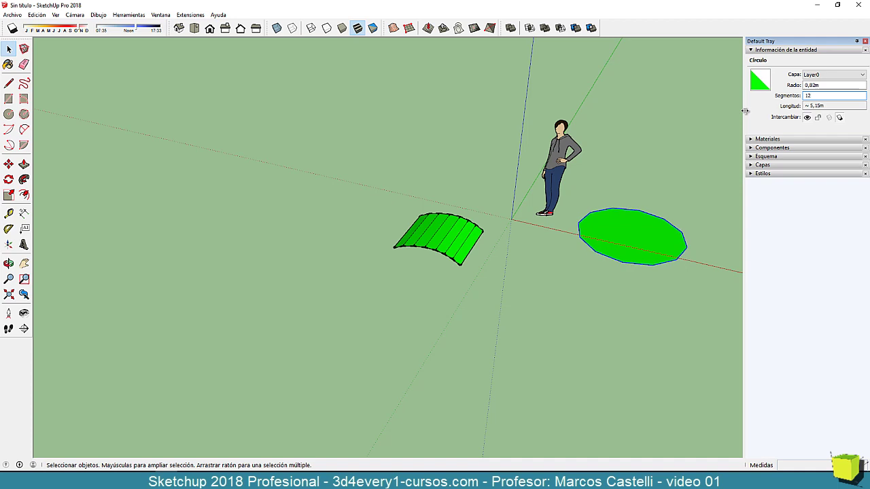
{"action": "scroll", "coordinate": [492, 258], "scroll_direction": "down", "scroll_amount": 3}
{"action": "scroll", "coordinate": [594, 276], "scroll_direction": "up", "scroll_amount": 4}
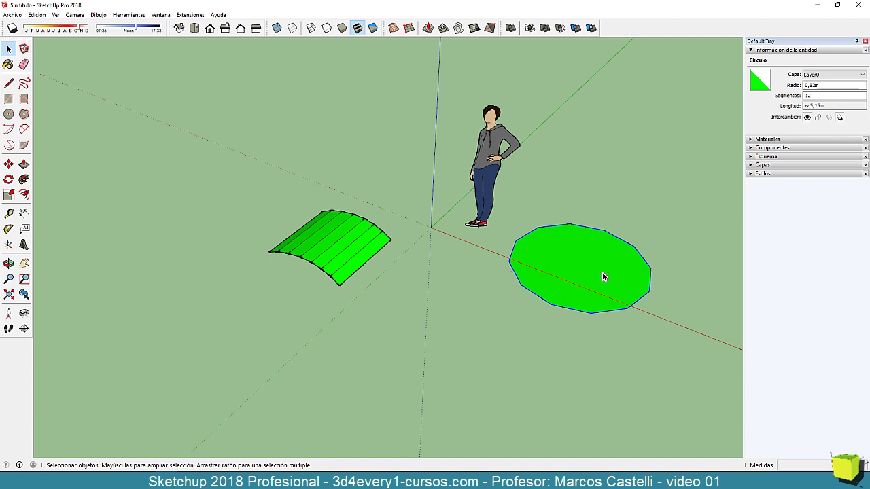
- Set the circle's number of segments back to 64 and clear the selection
{"action": "left_click", "coordinate": [822, 96]}
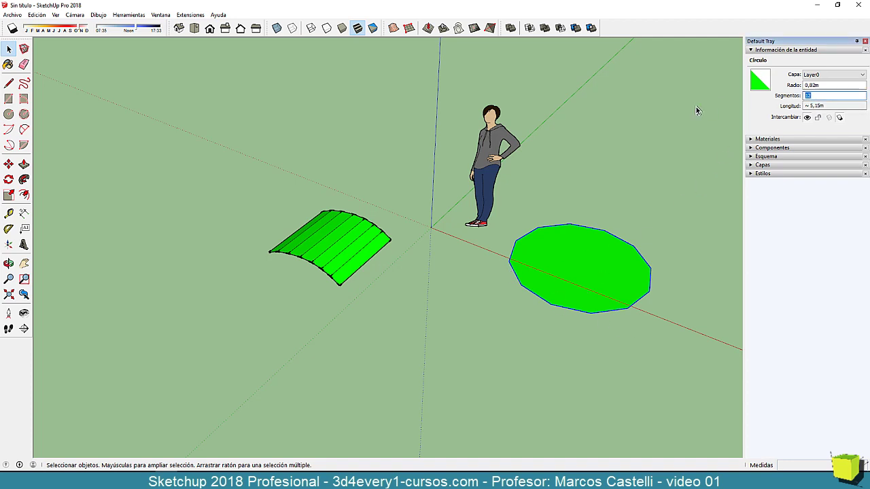
{"action": "type", "text": "64"}
{"action": "key", "text": "Return"}
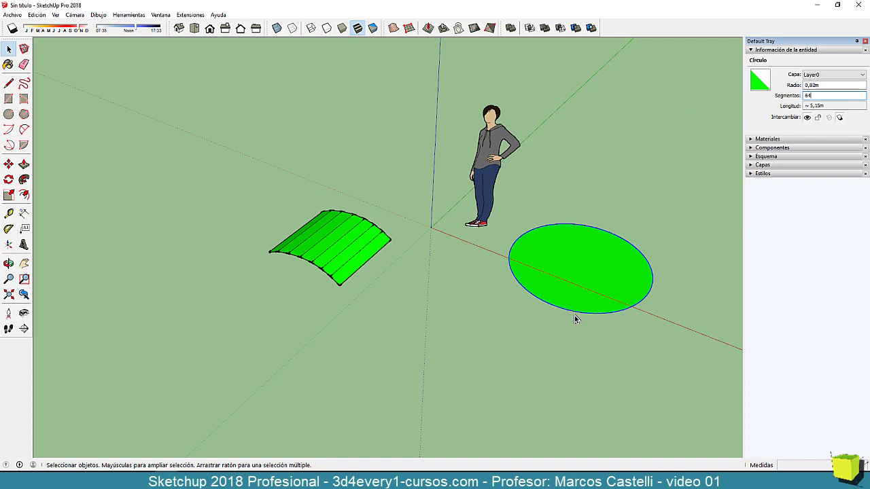
{"action": "scroll", "coordinate": [591, 252], "scroll_direction": "down", "scroll_amount": 3}
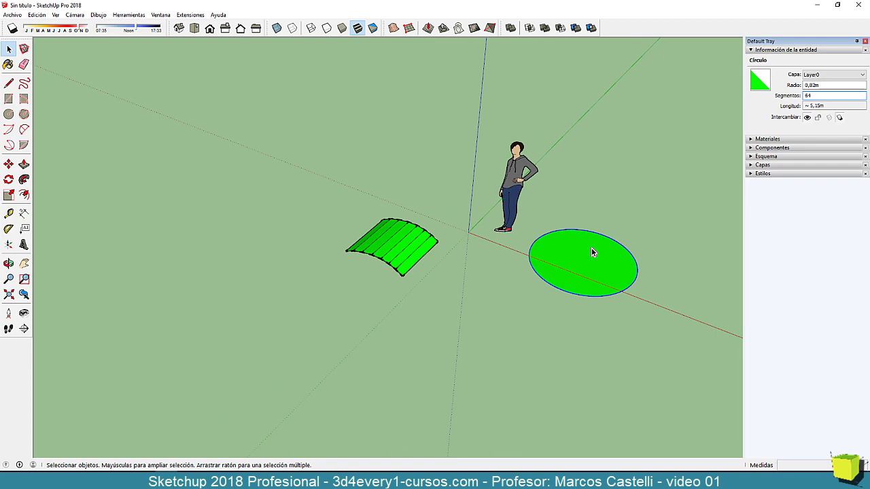
{"action": "left_click", "coordinate": [516, 325]}
- Compare the arched surface's faceted edges with the circle's outline from several distances
{"action": "middle_click_drag", "start_coordinate": [515, 316], "coordinate": [441, 279]}
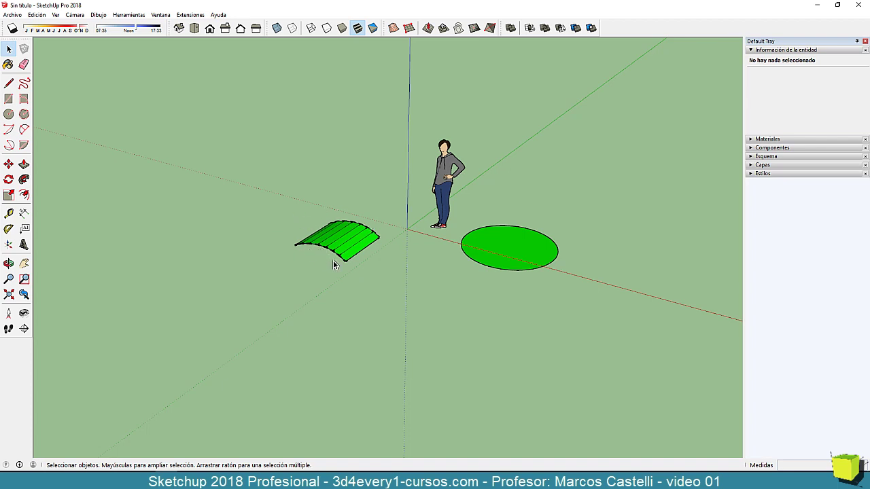
{"action": "scroll", "coordinate": [327, 244], "scroll_direction": "up", "scroll_amount": 3}
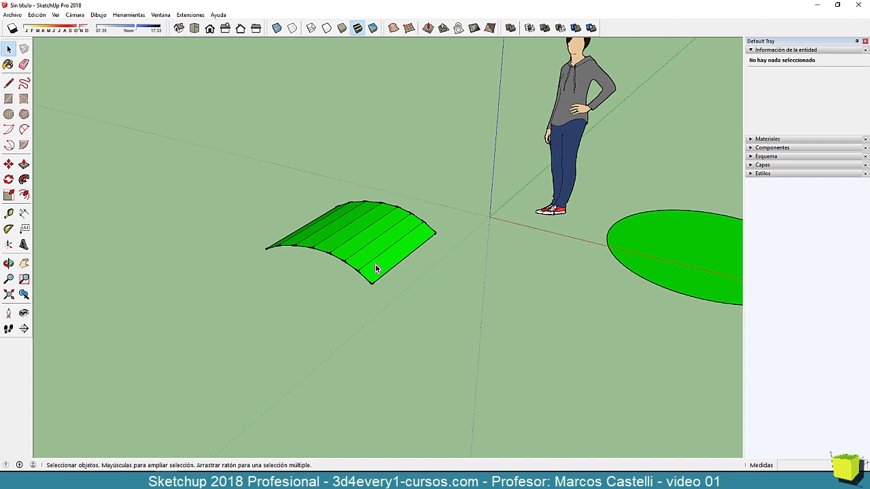
{"action": "scroll", "coordinate": [375, 264], "scroll_direction": "up", "scroll_amount": 2}
{"action": "scroll", "coordinate": [375, 264], "scroll_direction": "down", "scroll_amount": 3}
{"action": "scroll", "coordinate": [375, 263], "scroll_direction": "up", "scroll_amount": 1}
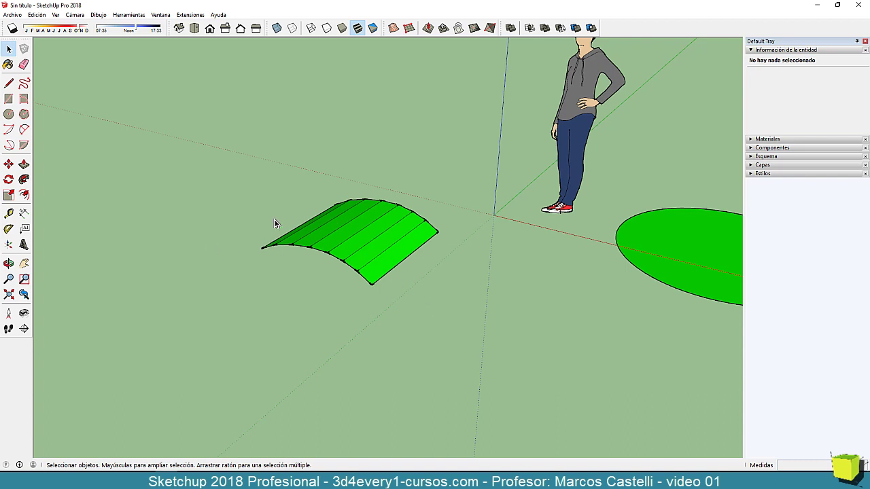
{"action": "scroll", "coordinate": [367, 247], "scroll_direction": "down", "scroll_amount": 3}
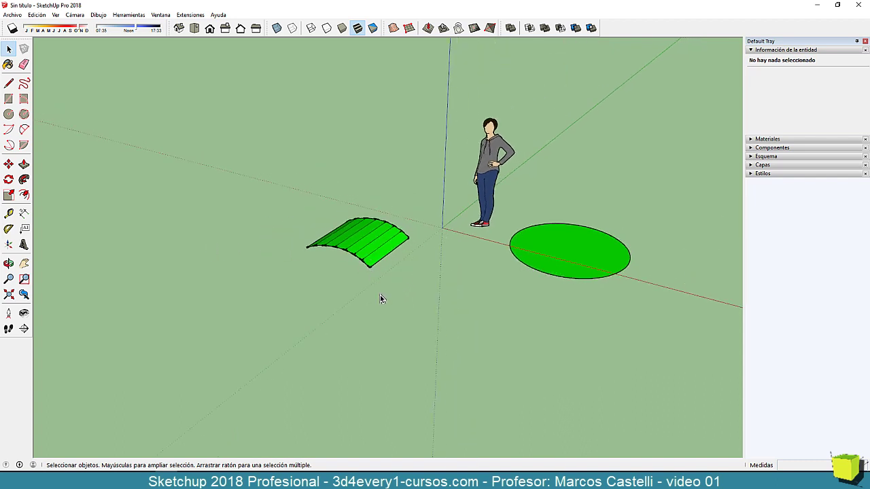
{"action": "middle_click_drag", "start_coordinate": [380, 295], "coordinate": [390, 293]}
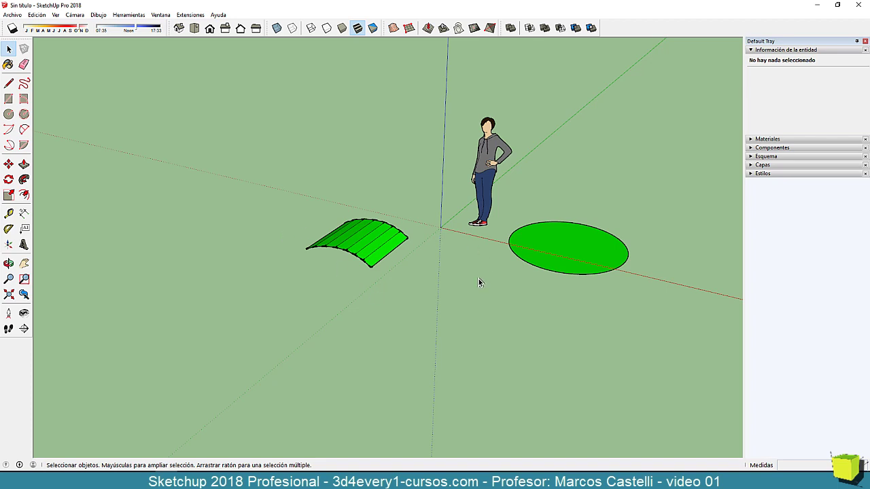
- Delete the arched surface, the circle and the human figure from the scene
{"action": "scroll", "coordinate": [427, 277], "scroll_direction": "down", "scroll_amount": 3}
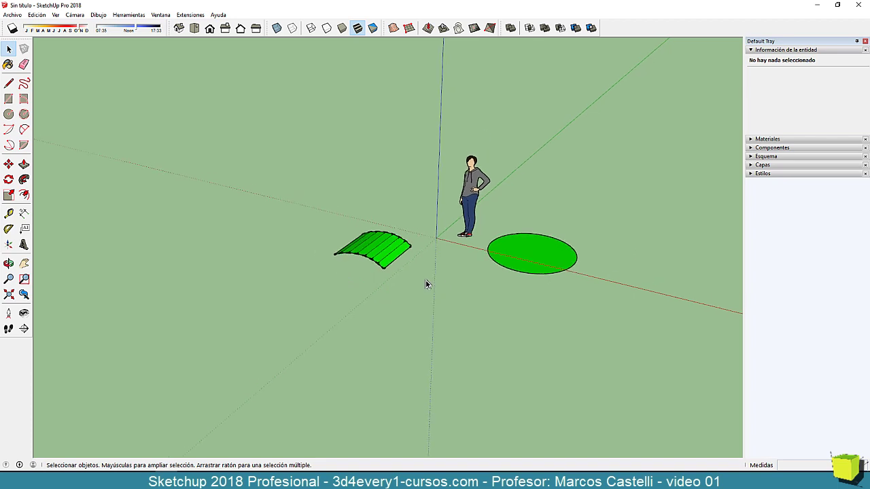
{"action": "middle_click_drag", "start_coordinate": [427, 282], "coordinate": [399, 299]}
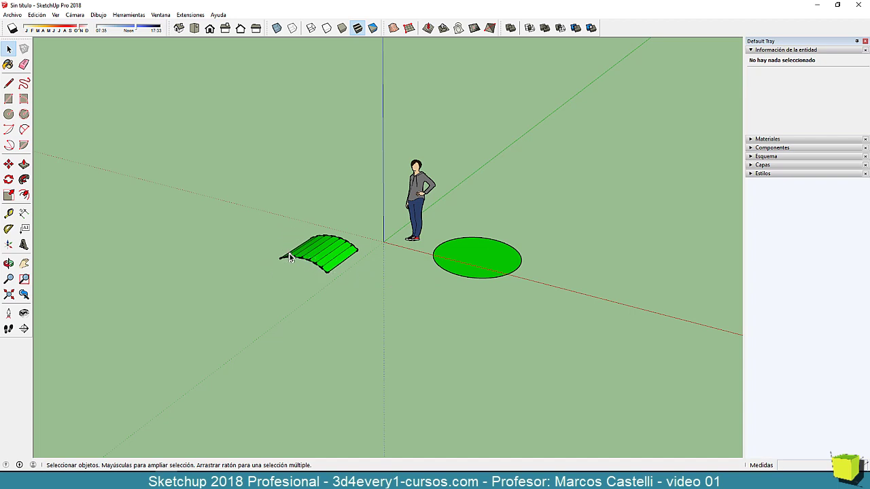
{"action": "left_click_drag", "start_coordinate": [245, 114], "coordinate": [624, 351]}
{"action": "key", "text": "Delete"}
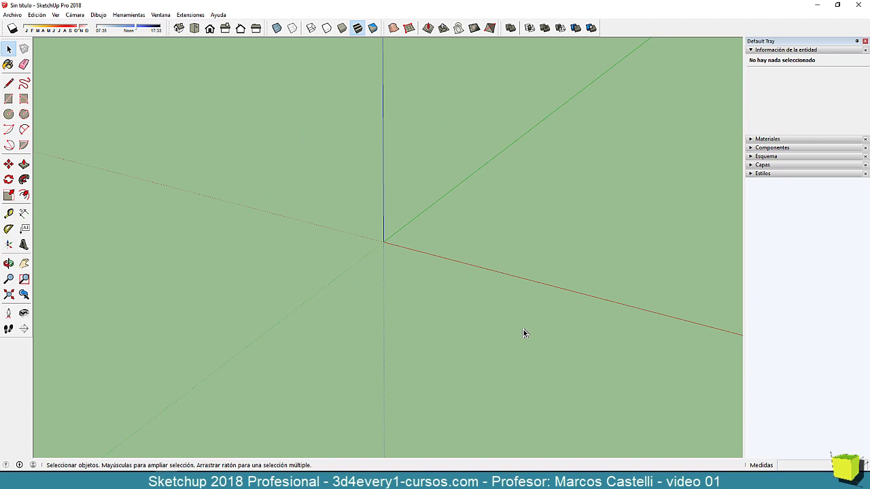
- Draw a narrow rectangle from the origin along the red axis and extrude it upward about 3.11 m as a wall
{"action": "key", "text": "r"}
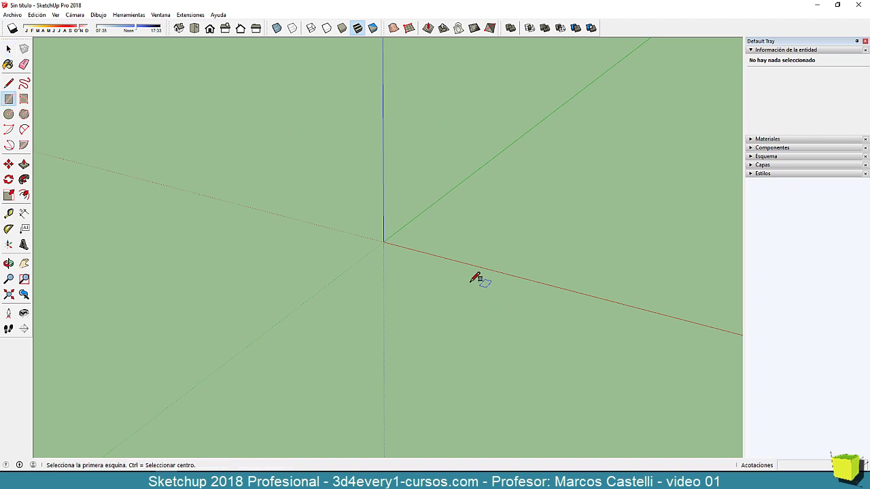
{"action": "left_click", "coordinate": [384, 241]}
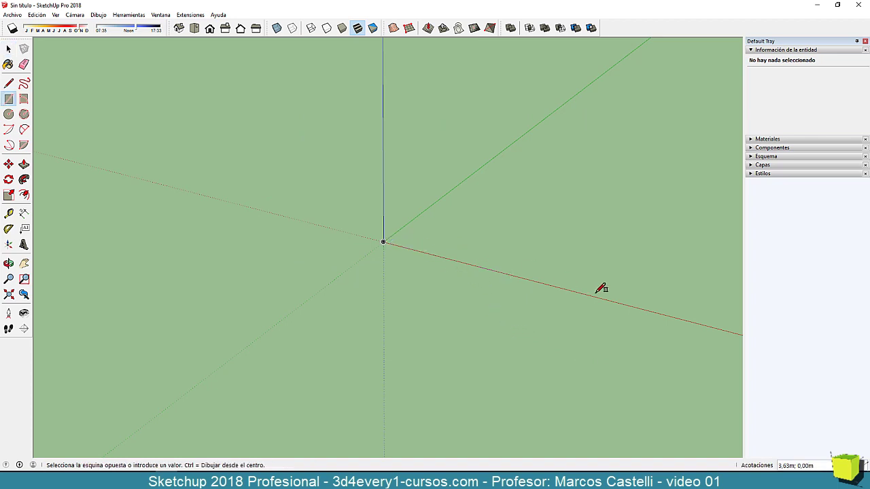
{"action": "left_click", "coordinate": [647, 296]}
{"action": "key", "text": "p"}
{"action": "left_click", "coordinate": [600, 297]}
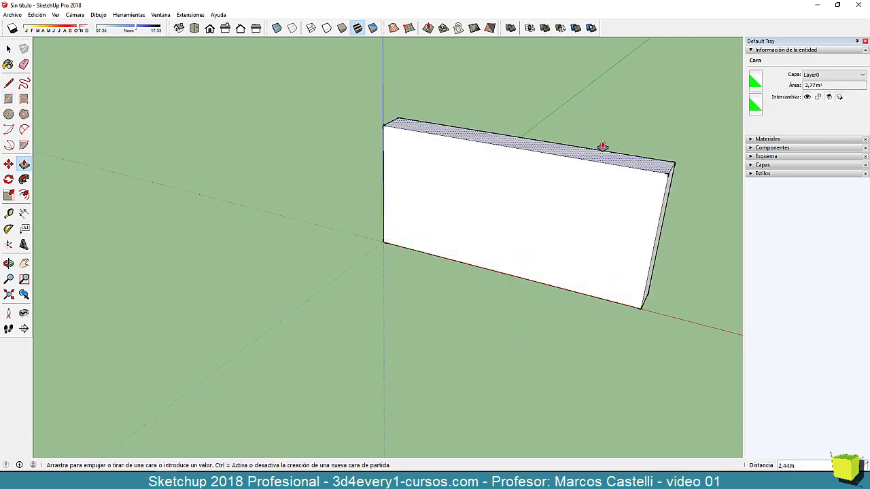
{"action": "middle_click_drag", "start_coordinate": [492, 259], "coordinate": [495, 197]}
{"action": "scroll", "coordinate": [463, 257], "scroll_direction": "down", "scroll_amount": 2}
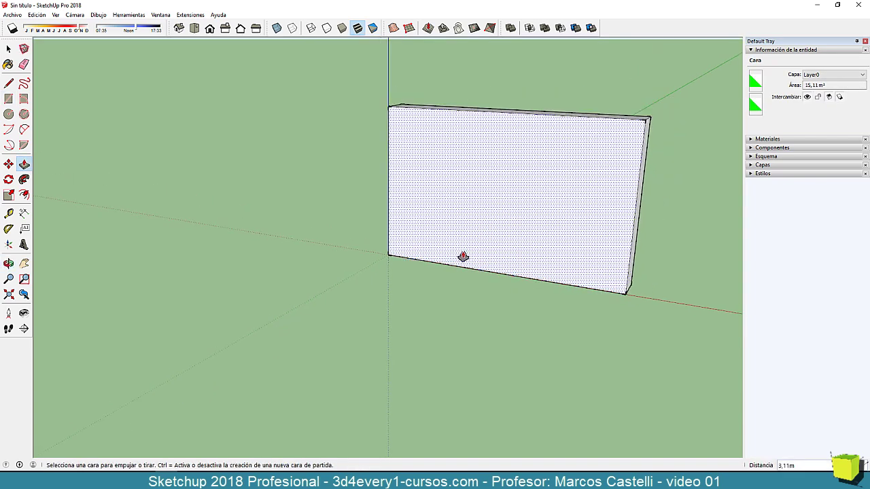
- Divide the wall's front face with a diagonal line from the origin corner to the opposite upper corner
{"action": "key", "text": "space"}
{"action": "left_click", "coordinate": [491, 229]}
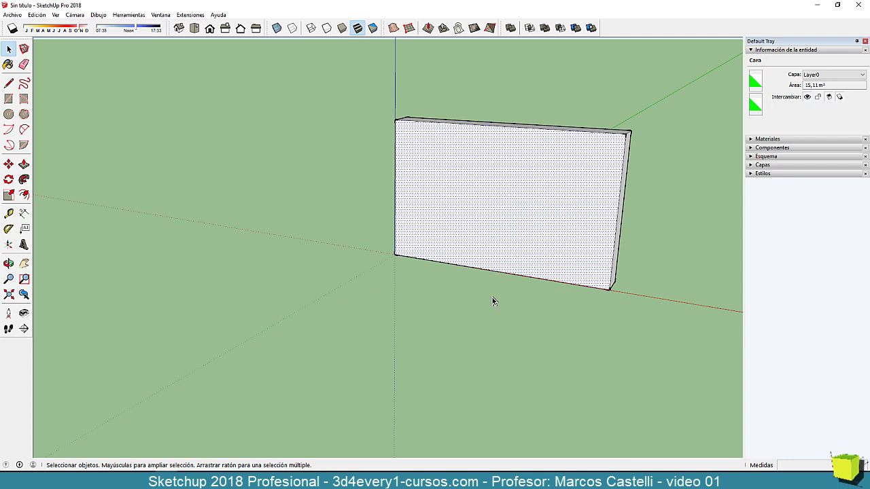
{"action": "middle_click_drag", "start_coordinate": [444, 286], "coordinate": [402, 267]}
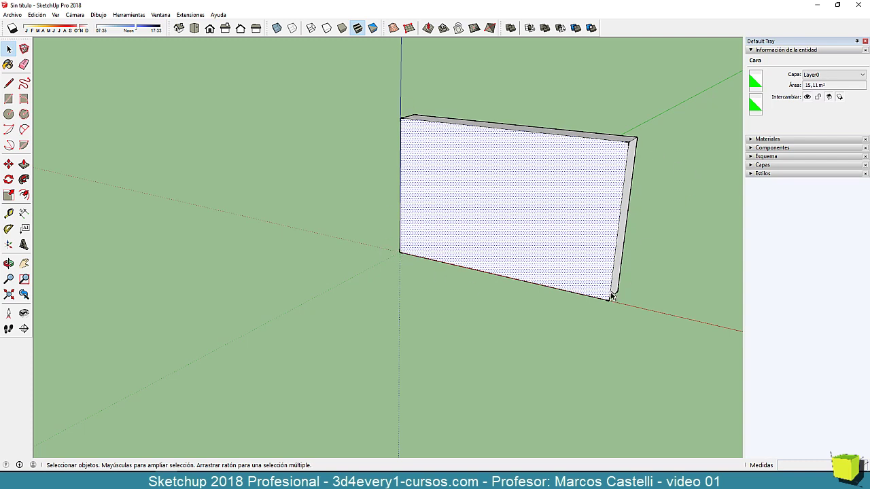
{"action": "key", "text": "l"}
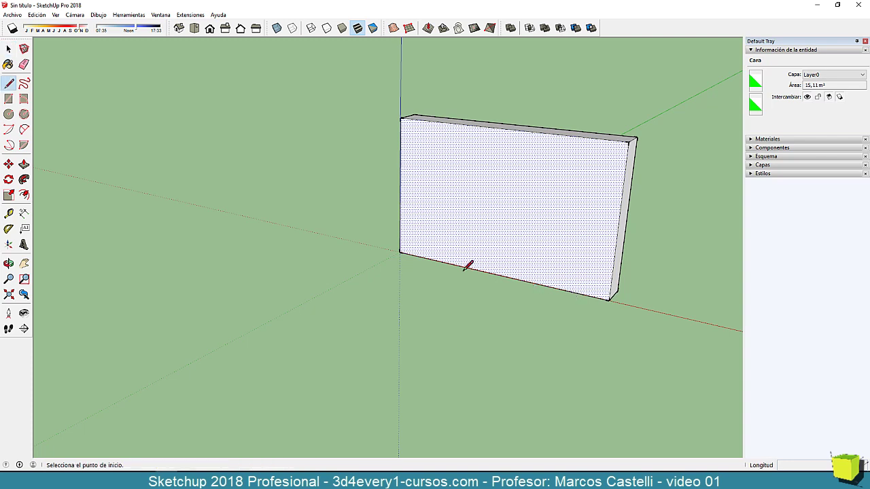
{"action": "left_click", "coordinate": [400, 252]}
{"action": "left_click", "coordinate": [628, 142]}
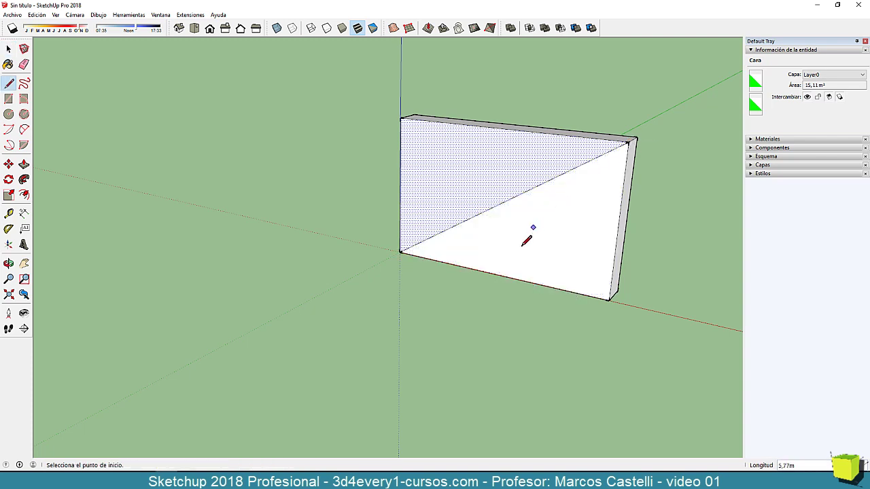
{"action": "key", "text": "space"}
{"action": "left_click", "coordinate": [494, 332]}
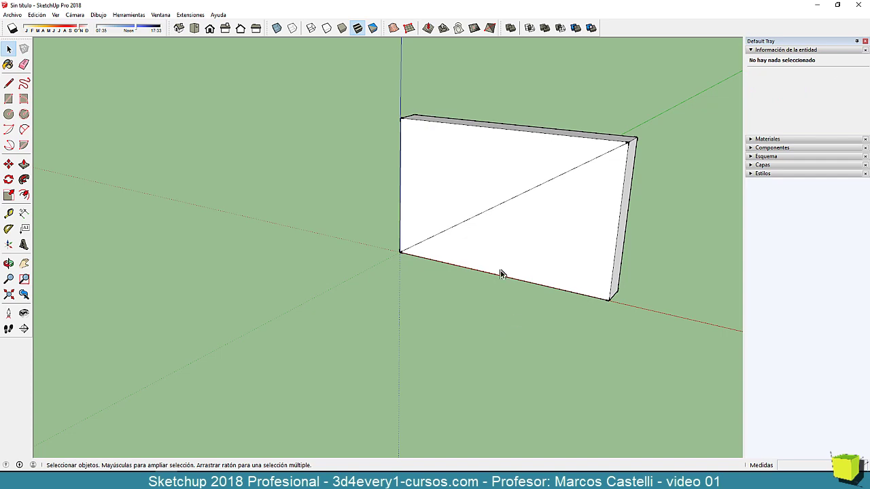
- Select the front face's two triangular halves in turn and erase the diagonal edge between them
{"action": "left_click", "coordinate": [498, 178]}
{"action": "left_click", "coordinate": [537, 240]}
{"action": "left_click", "coordinate": [492, 166]}
{"action": "left_click", "coordinate": [533, 234]}
{"action": "left_click", "coordinate": [517, 182]}
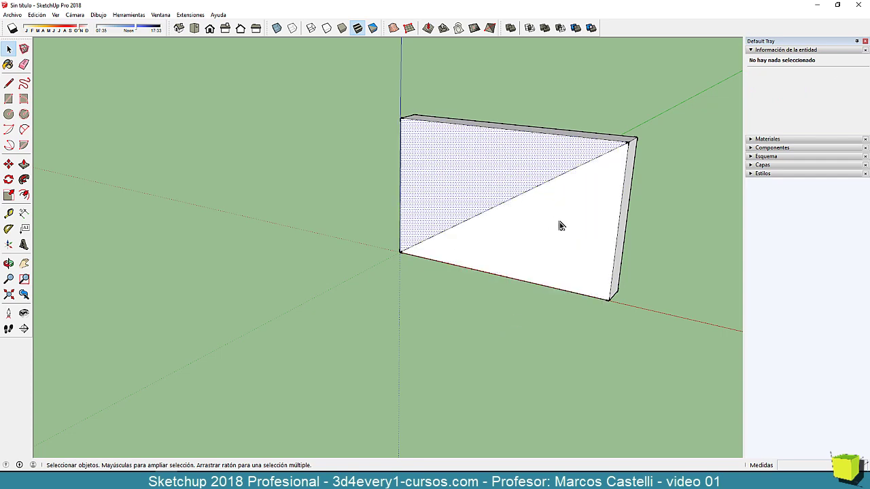
{"action": "left_click", "coordinate": [554, 227]}
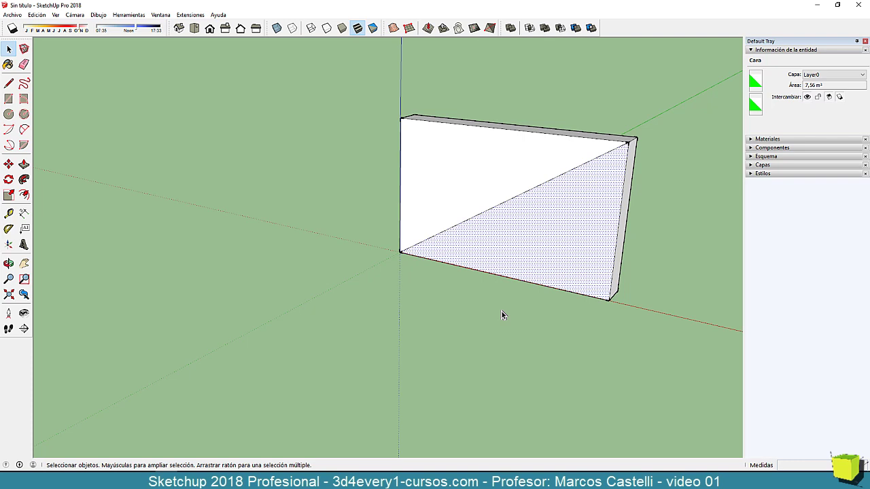
{"action": "key", "text": "e"}
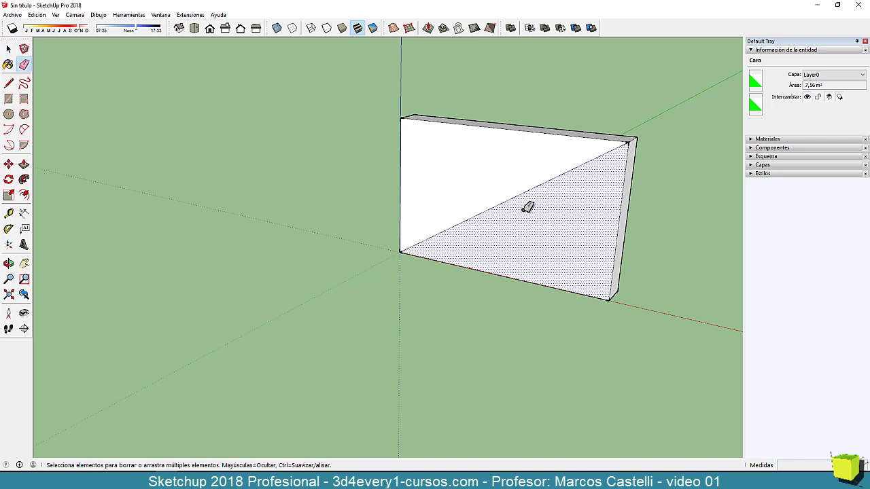
{"action": "left_click", "coordinate": [522, 194]}
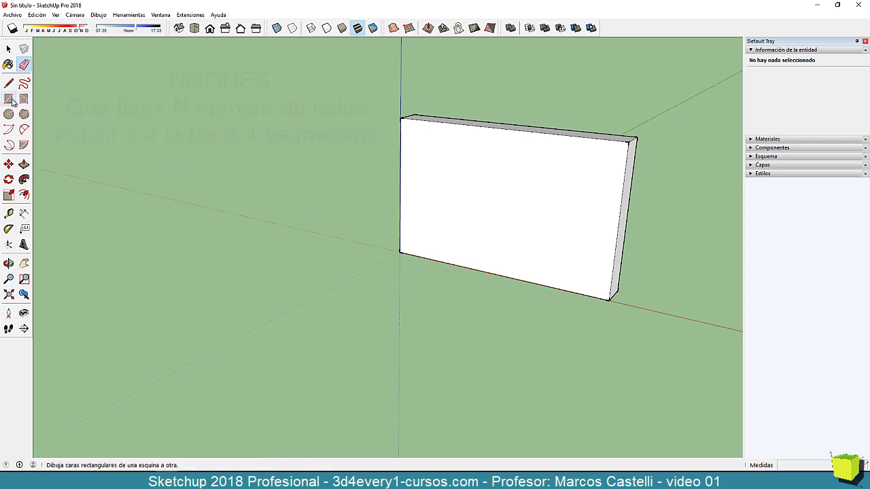
- Draw a door rectangle rising from the front face's bottom edge near the origin and push it through the wall's full thickness
{"action": "left_click", "coordinate": [9, 99]}
{"action": "left_click", "coordinate": [435, 260]}
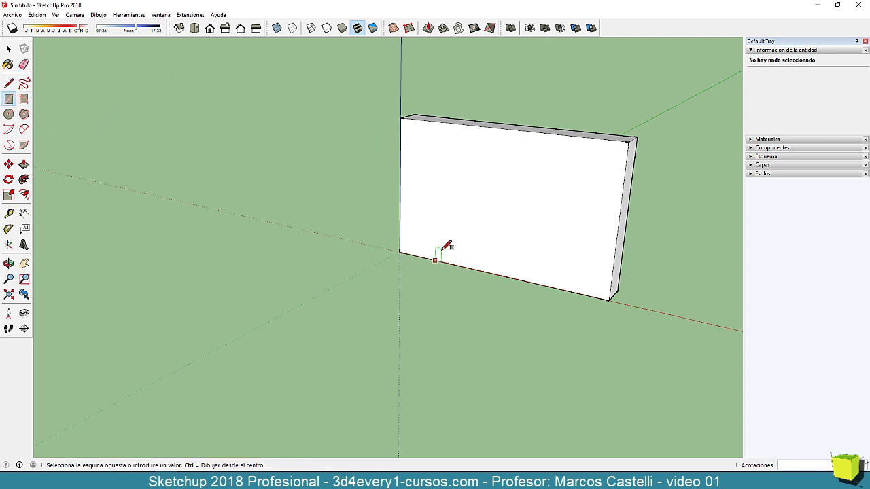
{"action": "left_click", "coordinate": [477, 169]}
{"action": "key", "text": "p"}
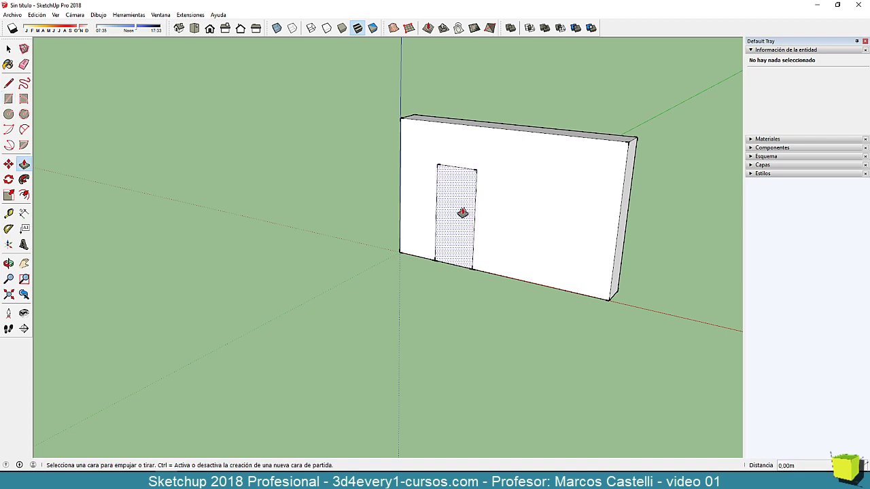
{"action": "left_click", "coordinate": [462, 213]}
{"action": "left_click", "coordinate": [636, 139]}
{"action": "key", "text": "space"}
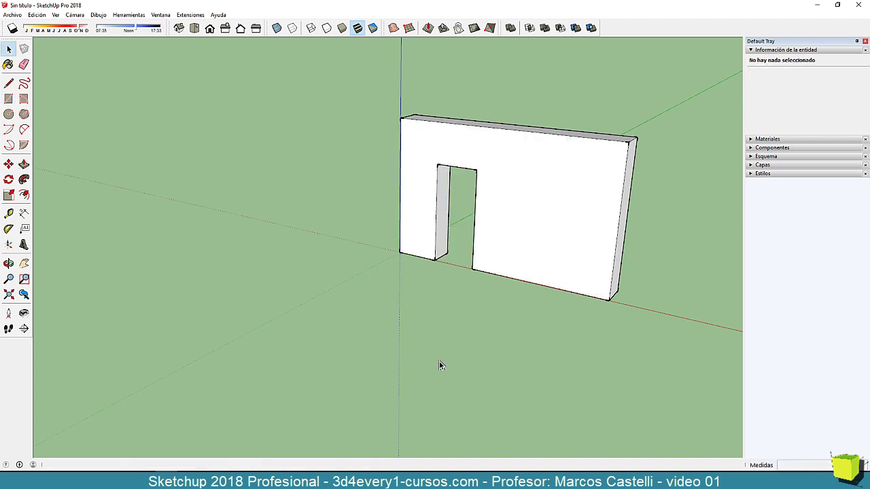
- Select the wall's front face to examine its outline around the door opening, and clear the selection
{"action": "middle_click_drag", "start_coordinate": [495, 361], "coordinate": [453, 391]}
{"action": "scroll", "coordinate": [490, 348], "scroll_direction": "up", "scroll_amount": 1}
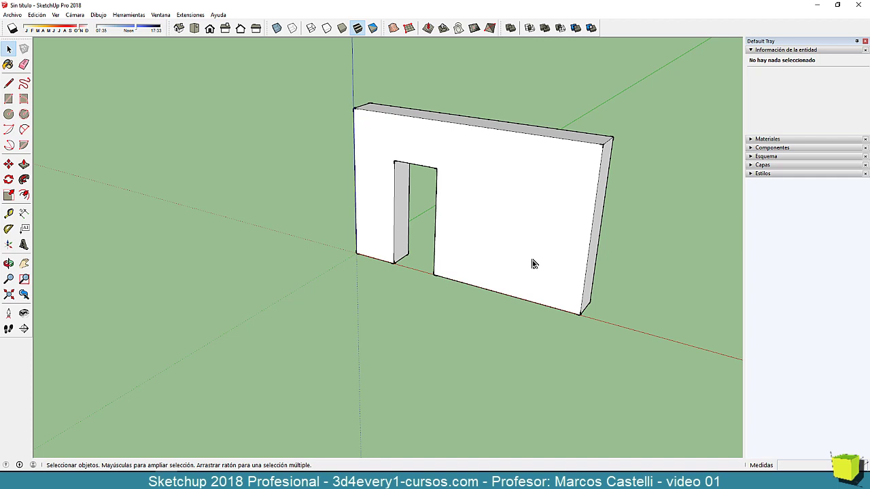
{"action": "left_click", "coordinate": [515, 205]}
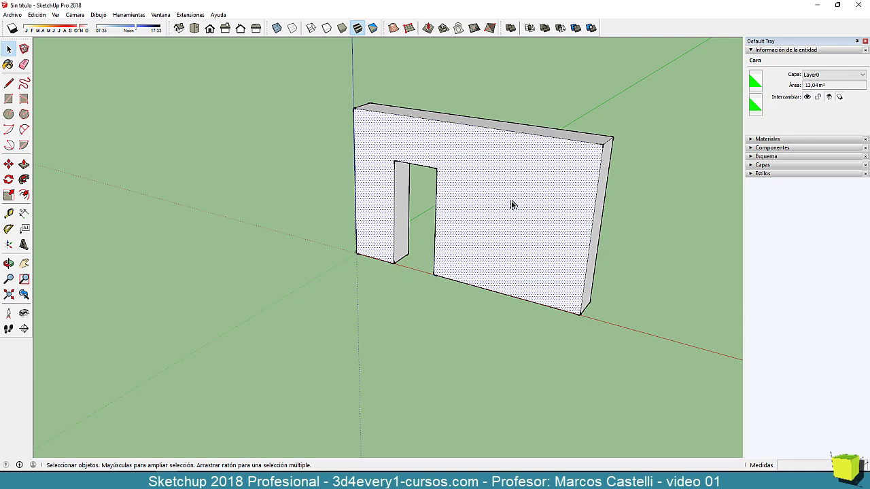
{"action": "scroll", "coordinate": [389, 296], "scroll_direction": "down", "scroll_amount": 3}
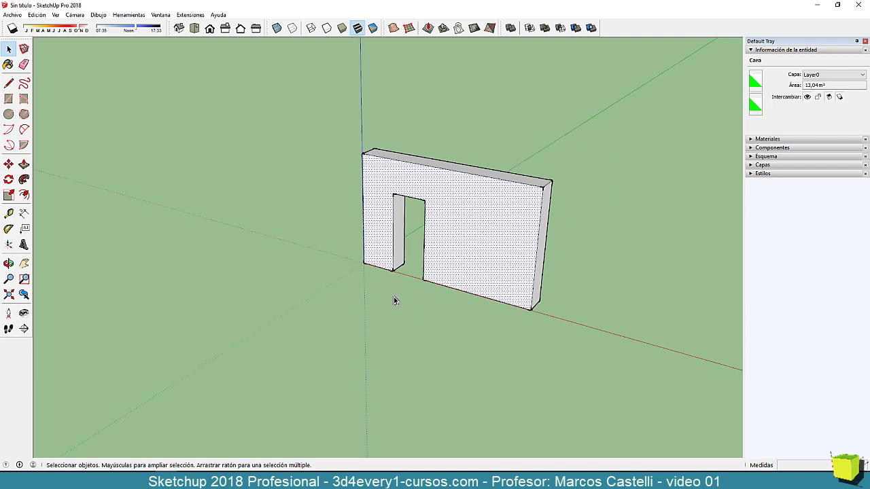
{"action": "left_click", "coordinate": [414, 331]}
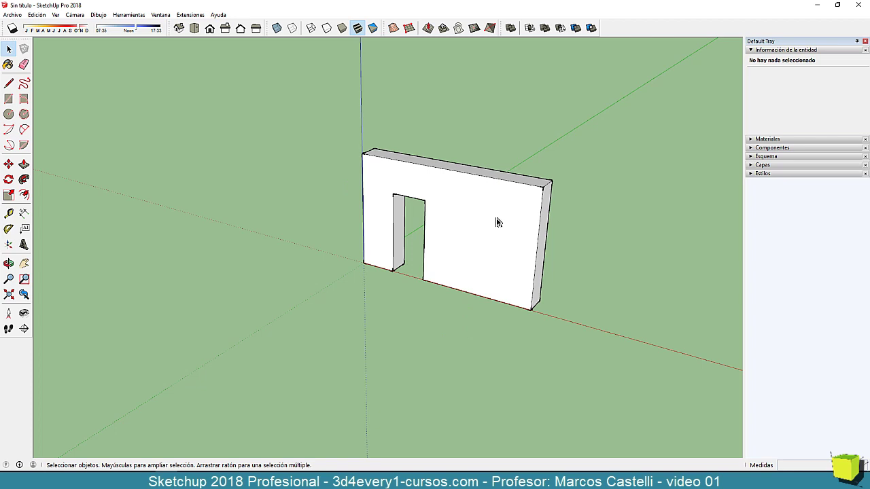
{"action": "scroll", "coordinate": [484, 219], "scroll_direction": "up", "scroll_amount": 1}
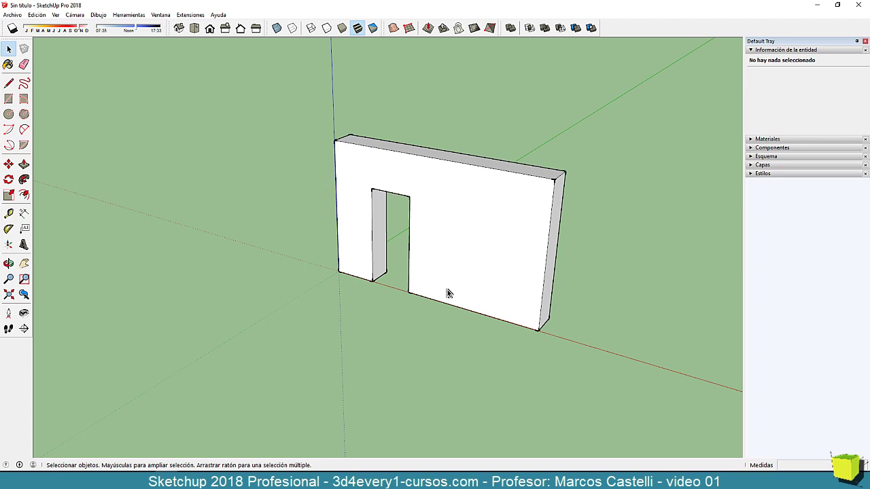
{"action": "scroll", "coordinate": [452, 288], "scroll_direction": "down", "scroll_amount": 1}
{"action": "scroll", "coordinate": [460, 282], "scroll_direction": "down", "scroll_amount": 1}
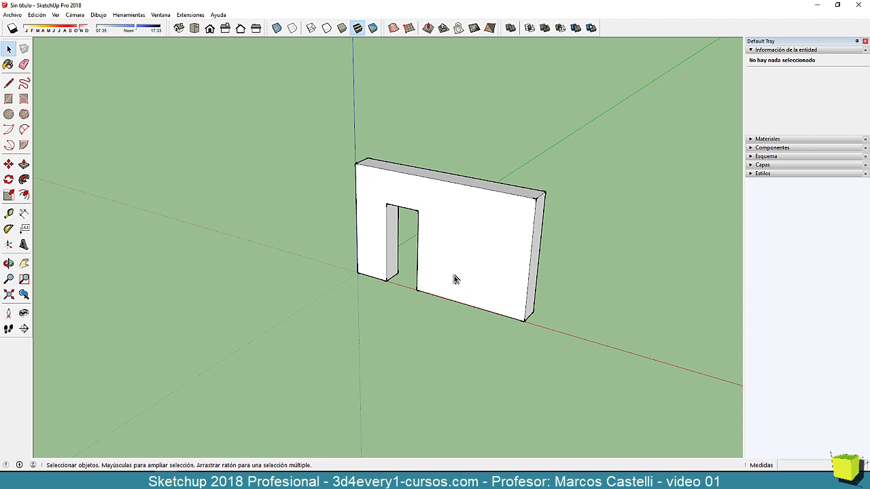
{"action": "scroll", "coordinate": [428, 270], "scroll_direction": "up", "scroll_amount": 1}
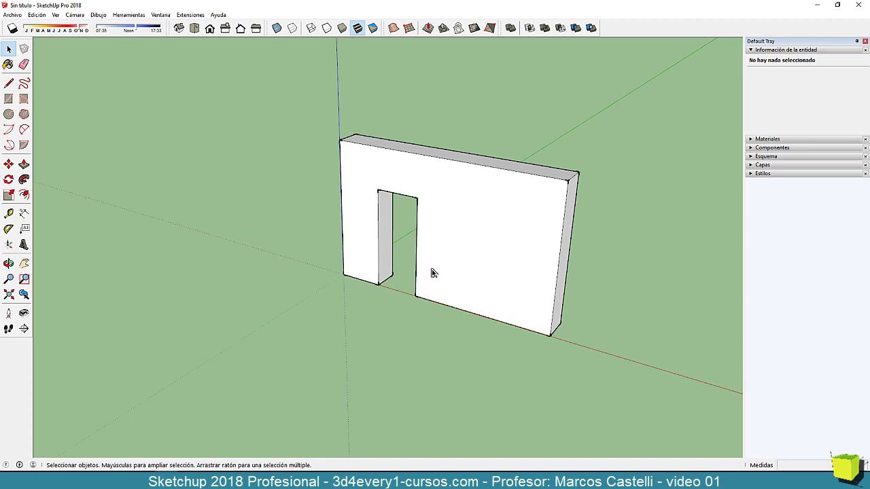
- Subdivide the front face with lines joining the door's upper corners to the wall's two upper corners and its far lower corner
{"action": "key", "text": "l"}
{"action": "left_click", "coordinate": [378, 190]}
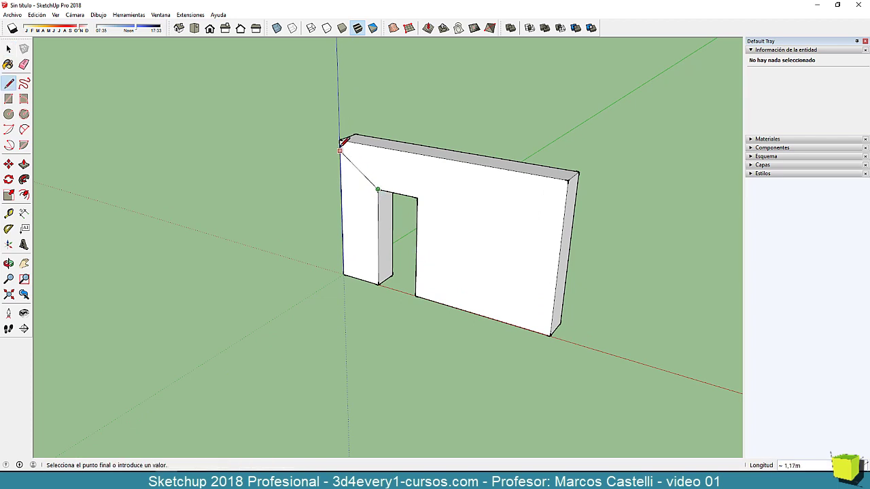
{"action": "left_click", "coordinate": [342, 142]}
{"action": "left_click", "coordinate": [416, 198]}
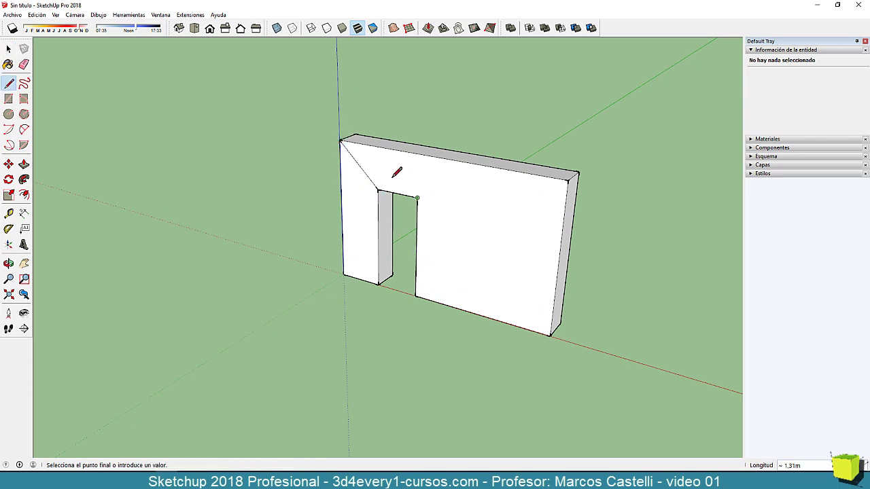
{"action": "left_click", "coordinate": [340, 140]}
{"action": "left_click", "coordinate": [417, 198]}
{"action": "left_click", "coordinate": [568, 180]}
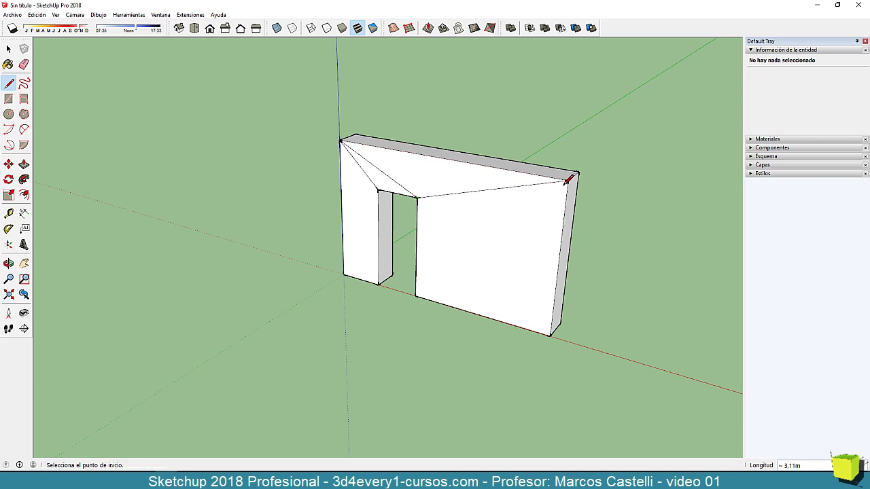
{"action": "left_click", "coordinate": [416, 197]}
{"action": "left_click", "coordinate": [549, 335]}
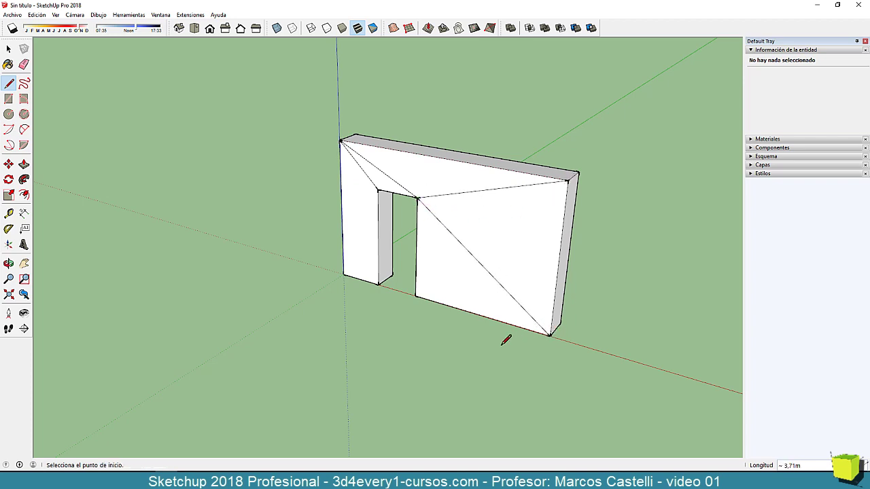
{"action": "scroll", "coordinate": [505, 340], "scroll_direction": "down", "scroll_amount": 2}
{"action": "key", "text": "space"}
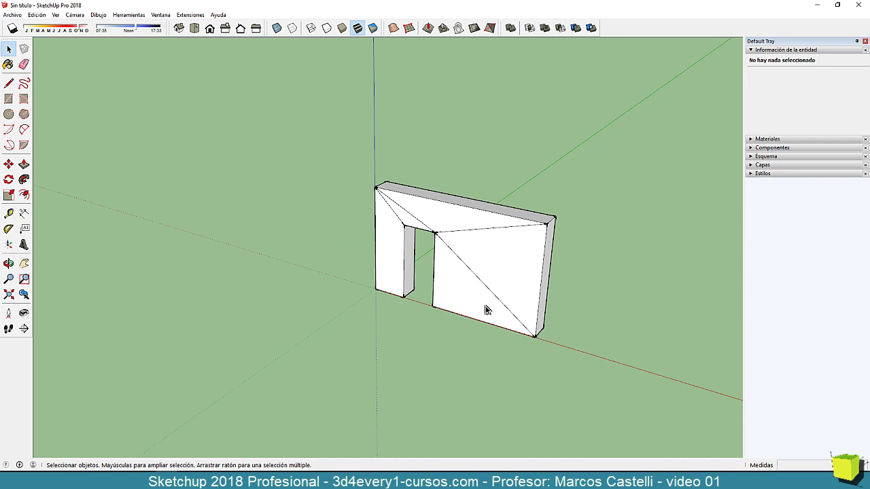
- Erase all the dividing lines from the wall's front face
{"action": "middle_click_drag", "start_coordinate": [484, 305], "coordinate": [475, 305]}
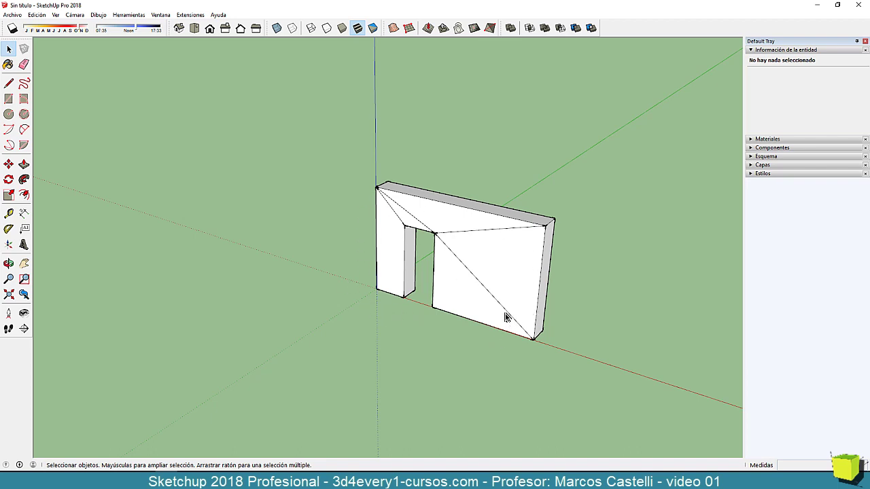
{"action": "key", "text": "e"}
{"action": "mouse_move", "coordinate": [484, 305]}
{"action": "left_mouse_down"}
{"action": "mouse_move", "coordinate": [474, 233]}
{"action": "mouse_move", "coordinate": [431, 210]}
{"action": "mouse_move", "coordinate": [396, 212]}
{"action": "mouse_move", "coordinate": [413, 297]}
{"action": "left_mouse_up"}
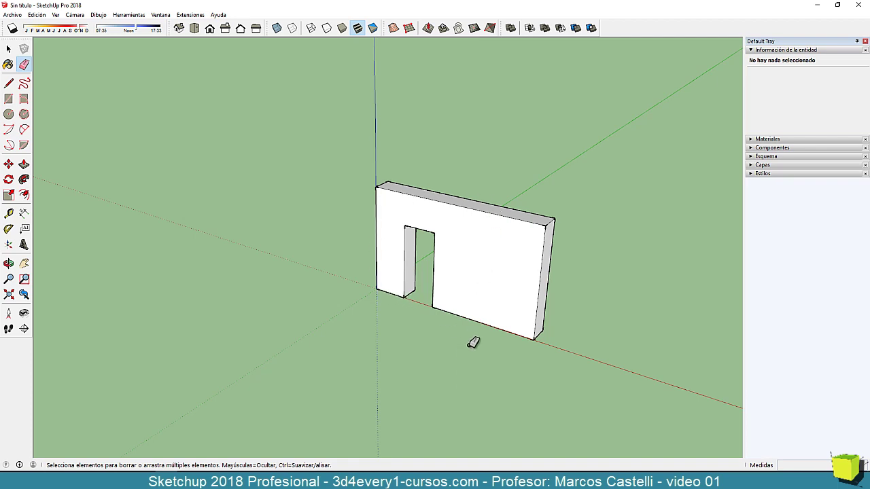
- Select the wall's front face around the door opening to check that it is one undivided face
{"action": "key", "text": "space"}
{"action": "left_click", "coordinate": [407, 219]}
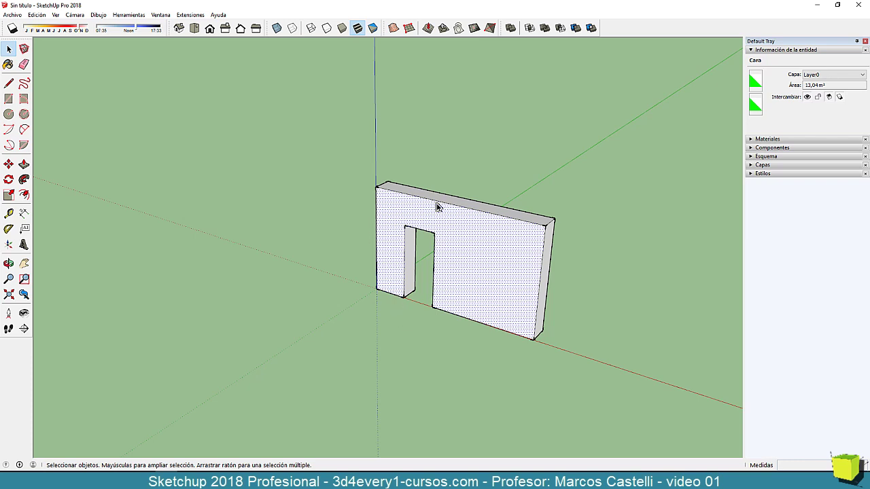
{"action": "scroll", "coordinate": [462, 241], "scroll_direction": "down", "scroll_amount": 1}
{"action": "scroll", "coordinate": [458, 240], "scroll_direction": "down", "scroll_amount": 1}
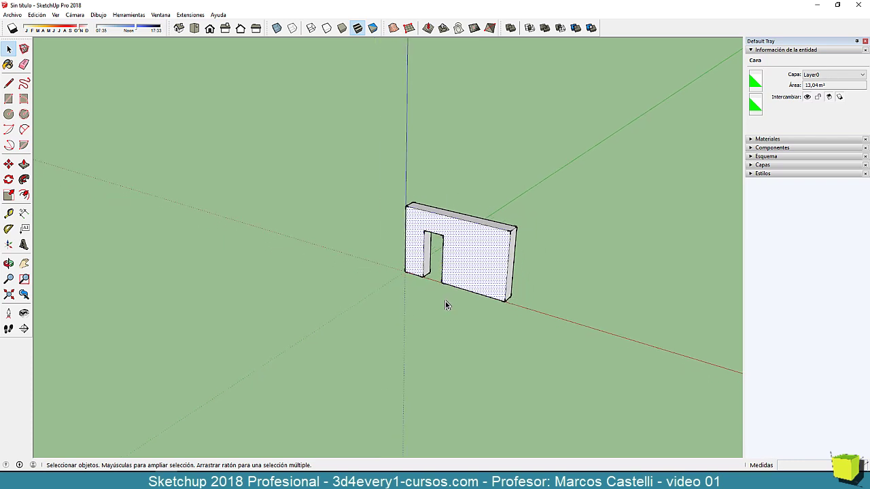
- Draw a rectangle about 2.65 by 2.40 m on the ground in front of the wall's door opening
{"action": "left_click", "coordinate": [410, 323]}
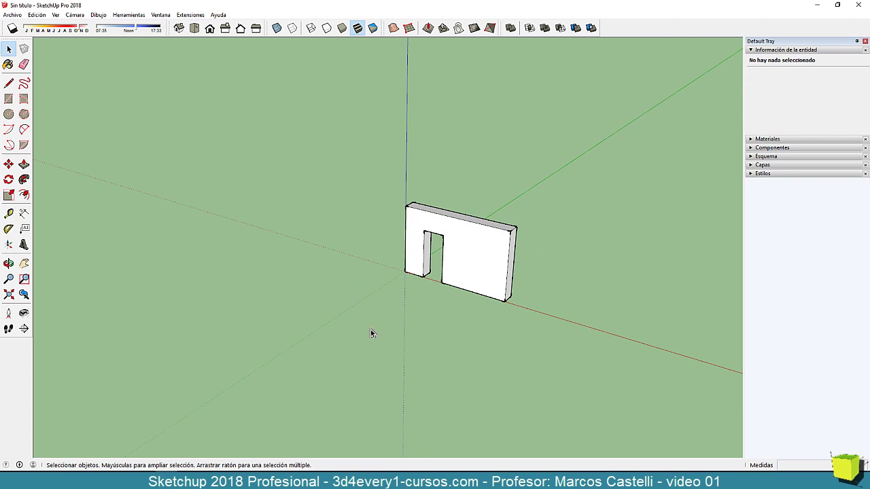
{"action": "key", "text": "r"}
{"action": "left_click", "coordinate": [360, 314]}
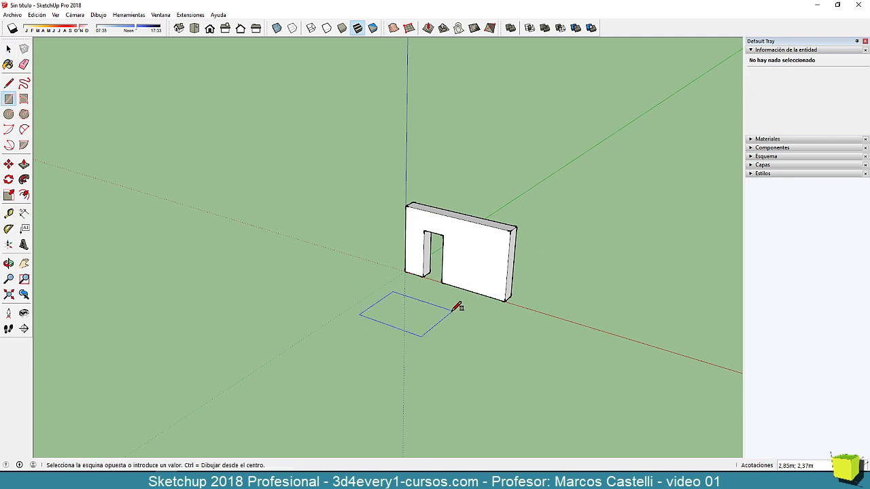
{"action": "left_click", "coordinate": [456, 307]}
{"action": "scroll", "coordinate": [377, 302], "scroll_direction": "up", "scroll_amount": 2}
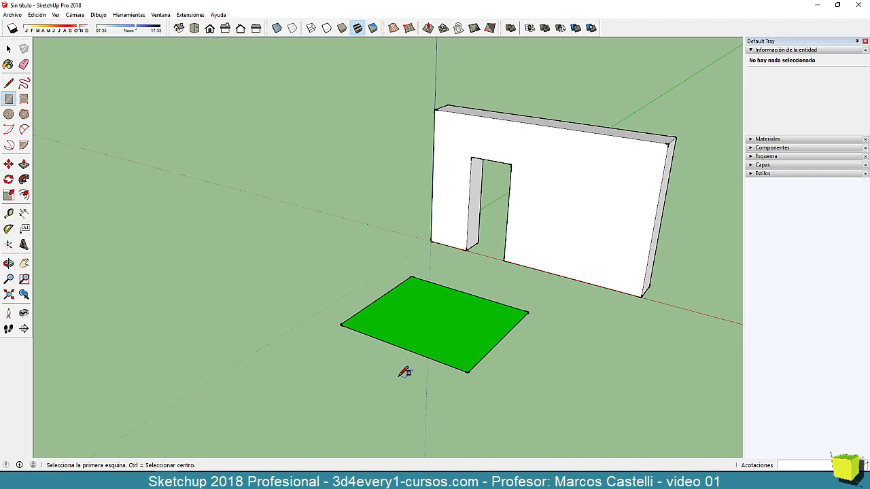
{"action": "key", "text": "space"}
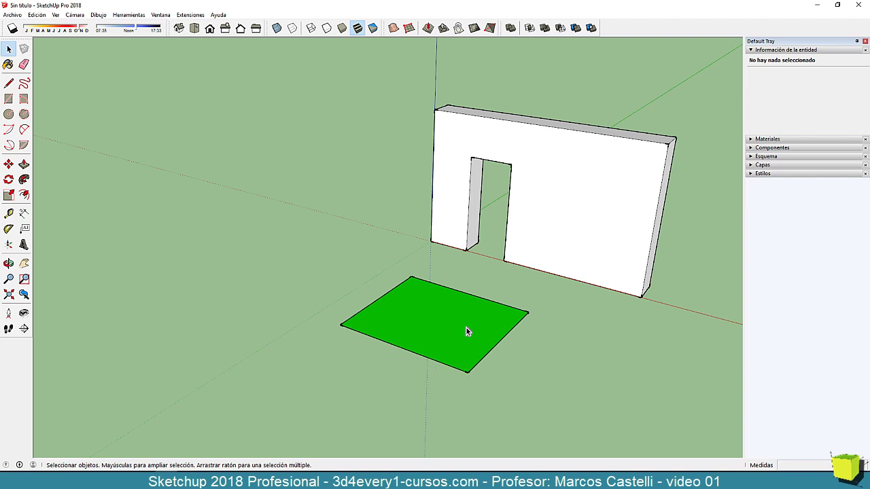
- Divide the ground rectangle into four equal quarters with two lines joining the midpoints of its opposite edges
{"action": "key", "text": "l"}
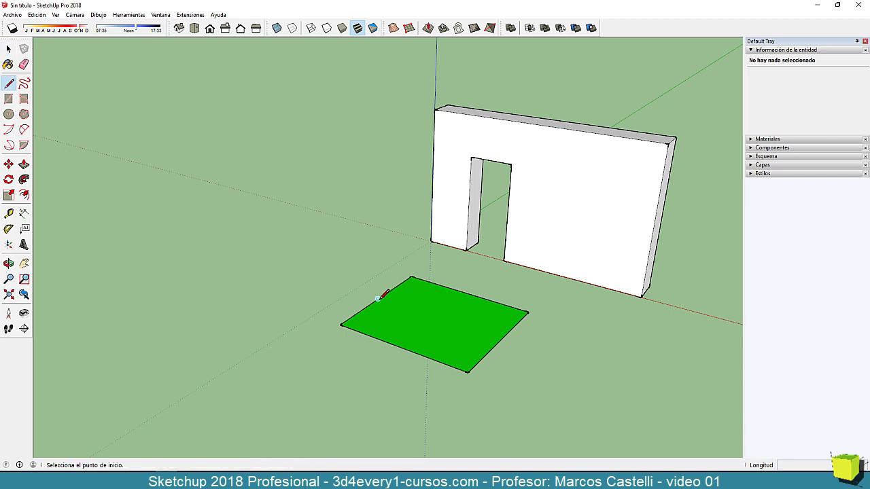
{"action": "left_click", "coordinate": [378, 299]}
{"action": "left_click", "coordinate": [500, 339]}
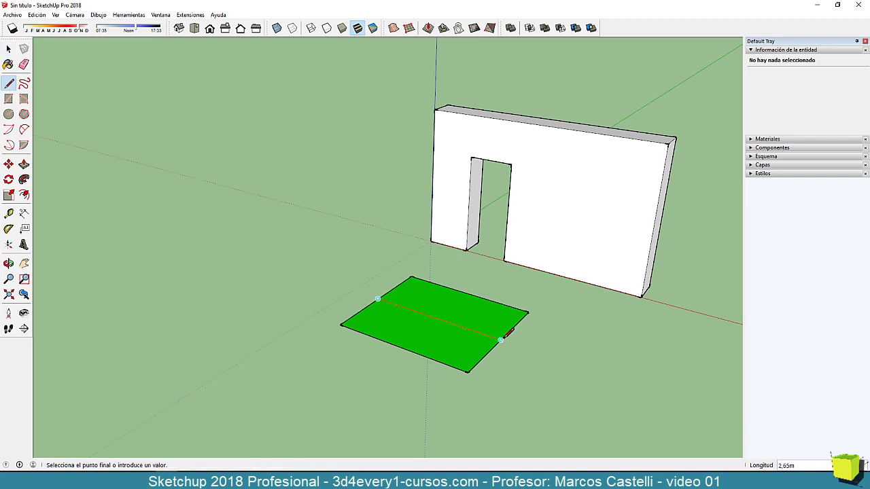
{"action": "left_click", "coordinate": [401, 347]}
{"action": "left_click", "coordinate": [466, 293]}
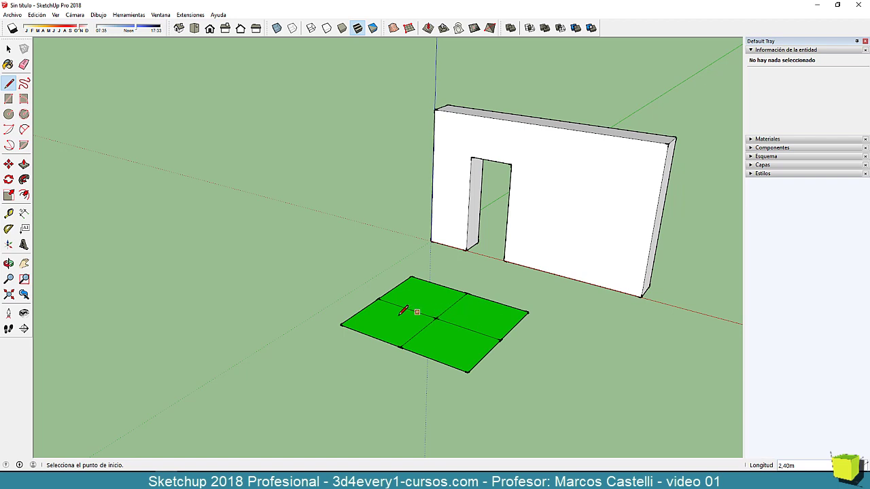
- Draw lines through the midpoints of the quarters in both directions to split the rectangle into a 4 by 4 grid
{"action": "left_click", "coordinate": [369, 336]}
{"action": "left_click", "coordinate": [438, 285]}
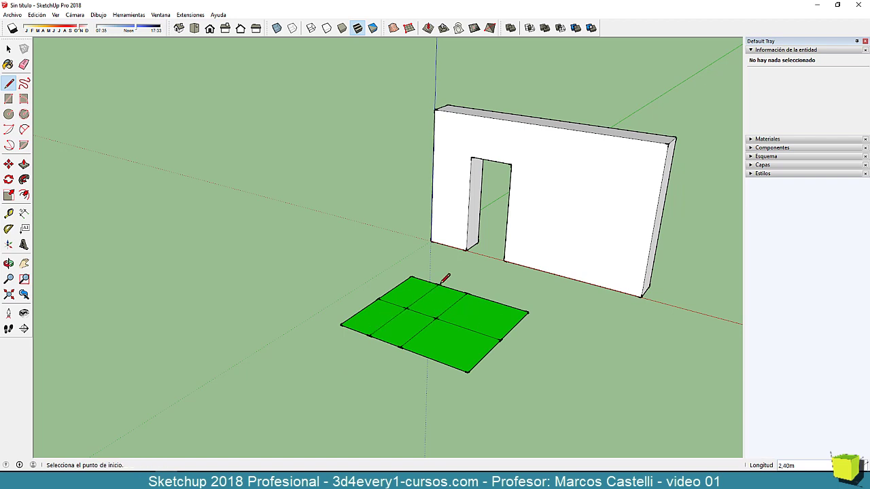
{"action": "left_click", "coordinate": [433, 359]}
{"action": "left_click", "coordinate": [500, 297]}
{"action": "left_click", "coordinate": [484, 354]}
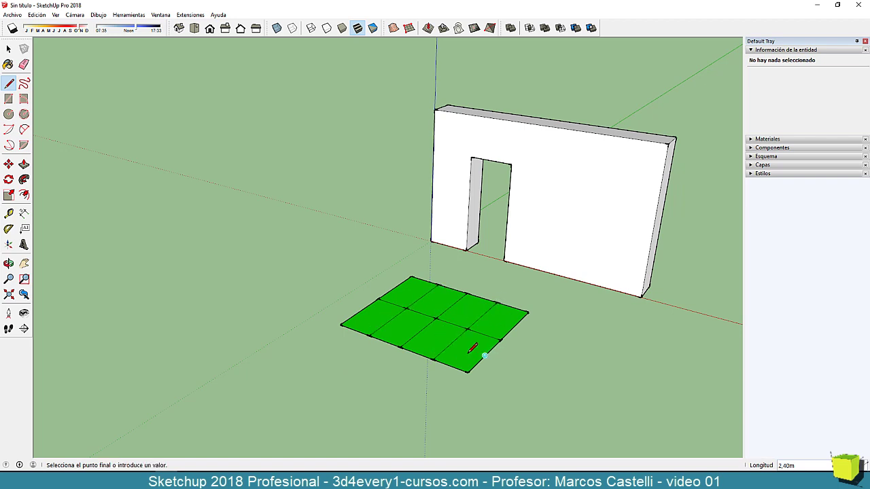
{"action": "left_click", "coordinate": [359, 311]}
{"action": "left_click", "coordinate": [395, 287]}
{"action": "left_click", "coordinate": [517, 322]}
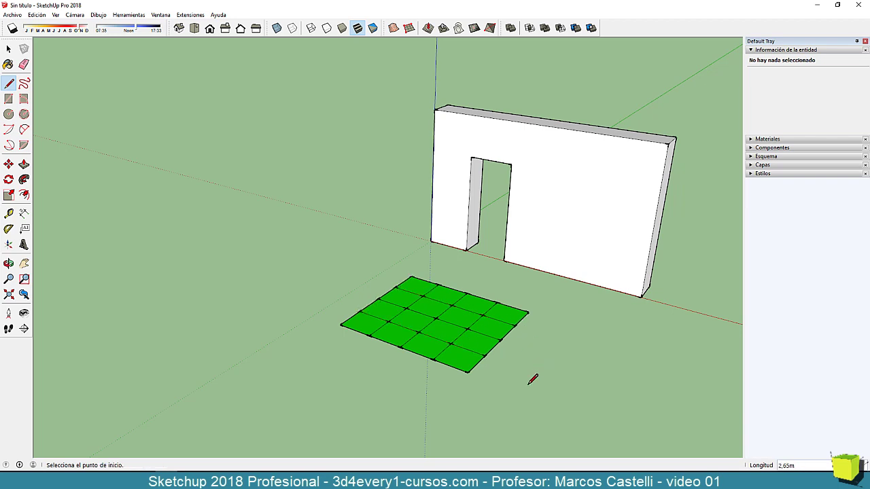
{"action": "key", "text": "space"}
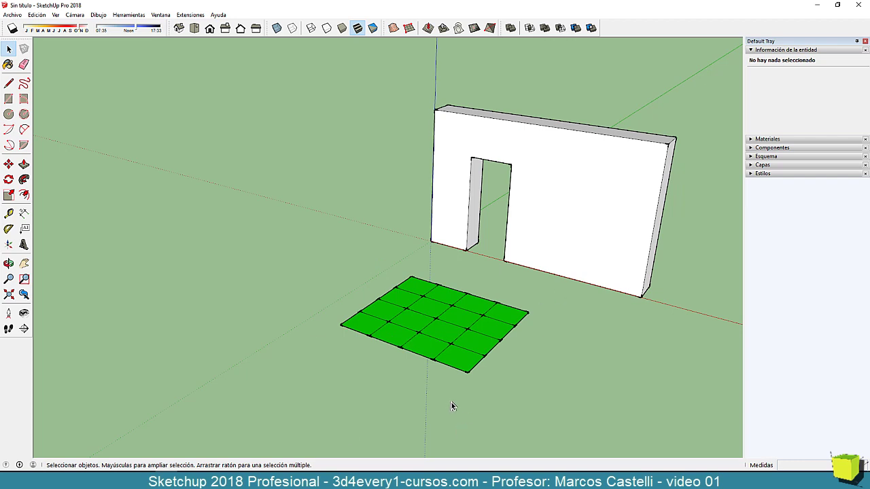
- Halve the grid's four columns with lines parallel to the rectangle's shorter sides, making eight columns
{"action": "key", "text": "l"}
{"action": "left_click", "coordinate": [354, 331]}
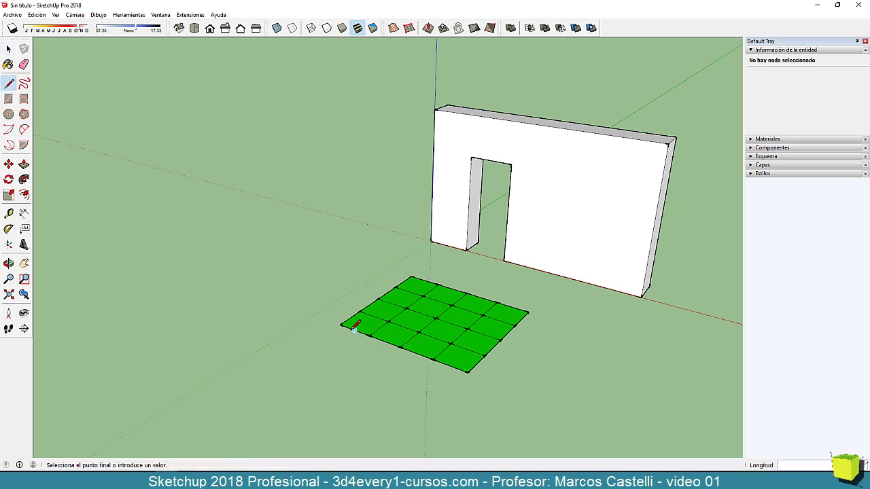
{"action": "left_click", "coordinate": [425, 279]}
{"action": "left_click", "coordinate": [388, 342]}
{"action": "left_click", "coordinate": [454, 287]}
{"action": "left_click", "coordinate": [418, 350]}
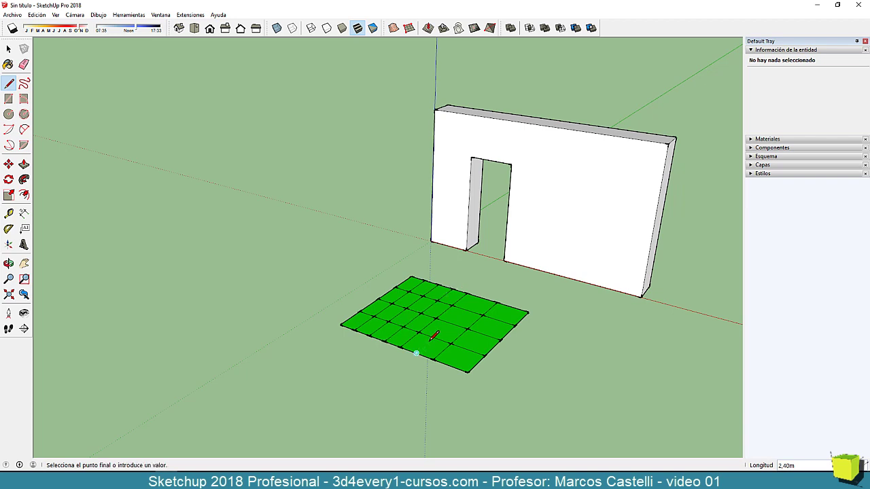
{"action": "left_click", "coordinate": [483, 297]}
{"action": "left_click", "coordinate": [450, 361]}
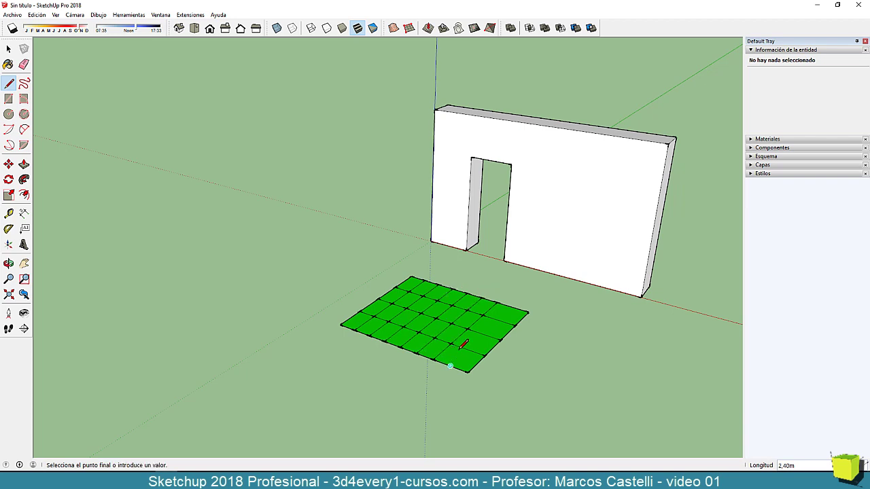
{"action": "left_click", "coordinate": [513, 305]}
- Halve the grid's four rows with lines parallel to the rectangle's longer sides, completing an 8 by 8 grid
{"action": "left_click", "coordinate": [477, 365]}
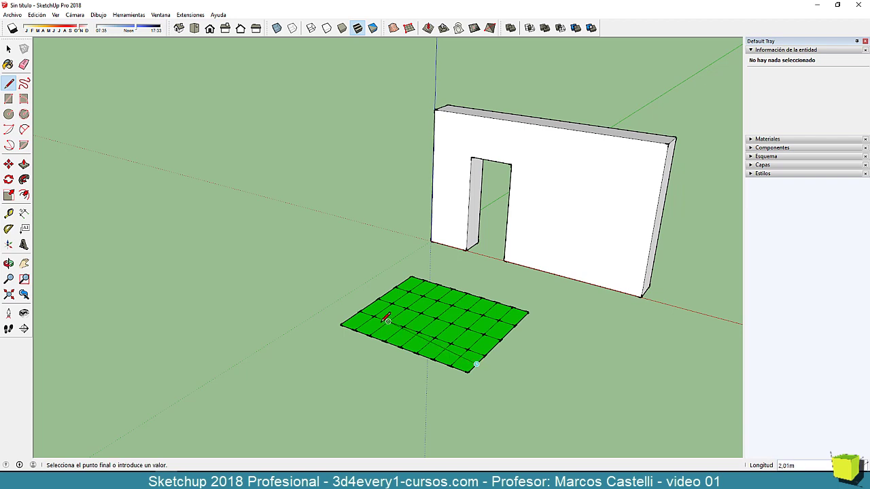
{"action": "left_click", "coordinate": [350, 317]}
{"action": "left_click", "coordinate": [372, 303]}
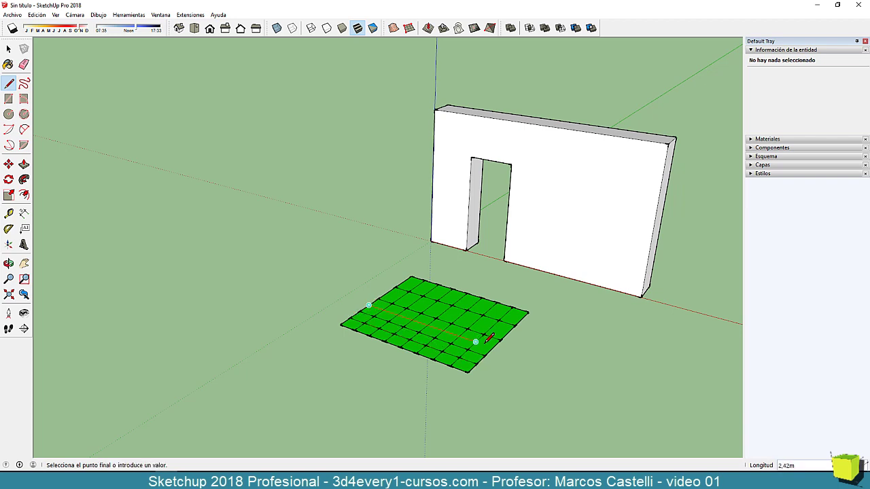
{"action": "left_click", "coordinate": [507, 334]}
{"action": "left_click", "coordinate": [507, 335]}
{"action": "left_click", "coordinate": [398, 296]}
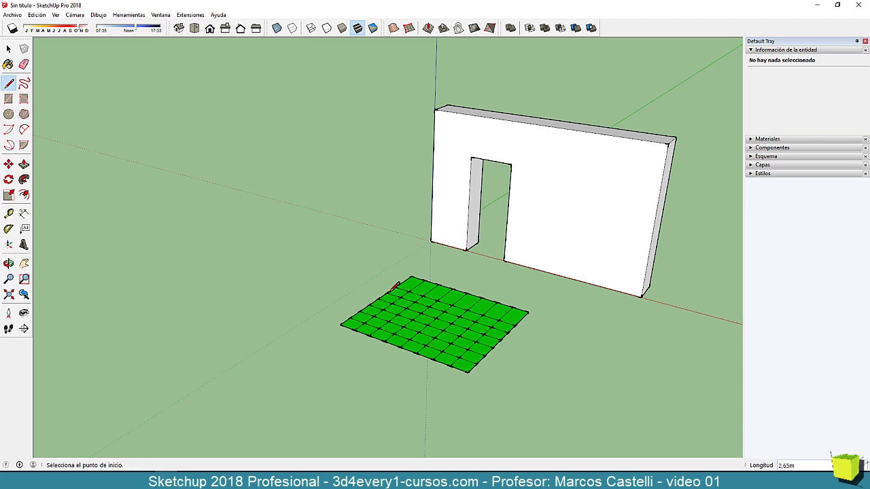
{"action": "left_click", "coordinate": [406, 280]}
{"action": "left_click", "coordinate": [522, 319]}
{"action": "mouse_move", "coordinate": [515, 382]}
{"action": "middle_mouse_down"}
{"action": "mouse_move", "coordinate": [554, 379]}
{"action": "mouse_move", "coordinate": [528, 373]}
{"action": "middle_mouse_up"}
{"action": "key", "text": "space"}
- Erase all the inner grid lines, leaving the ground rectangle as one undivided face
{"action": "scroll", "coordinate": [468, 306], "scroll_direction": "up", "scroll_amount": 3}
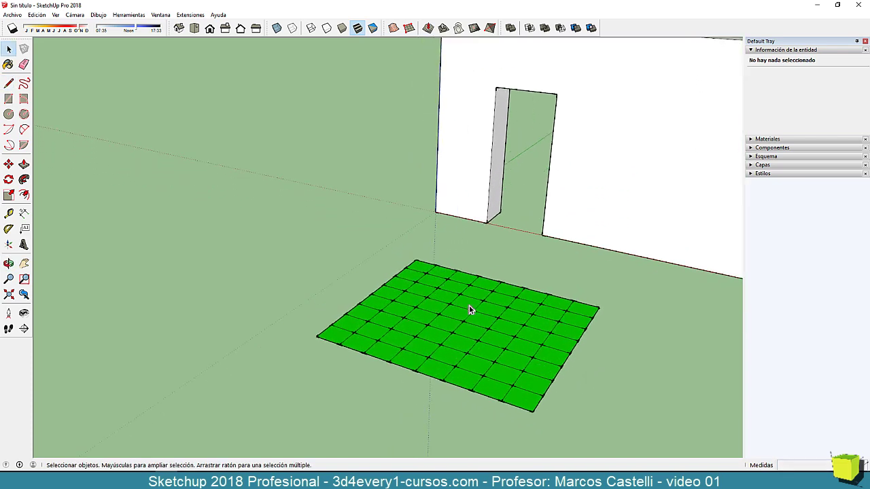
{"action": "scroll", "coordinate": [474, 324], "scroll_direction": "down", "scroll_amount": 1}
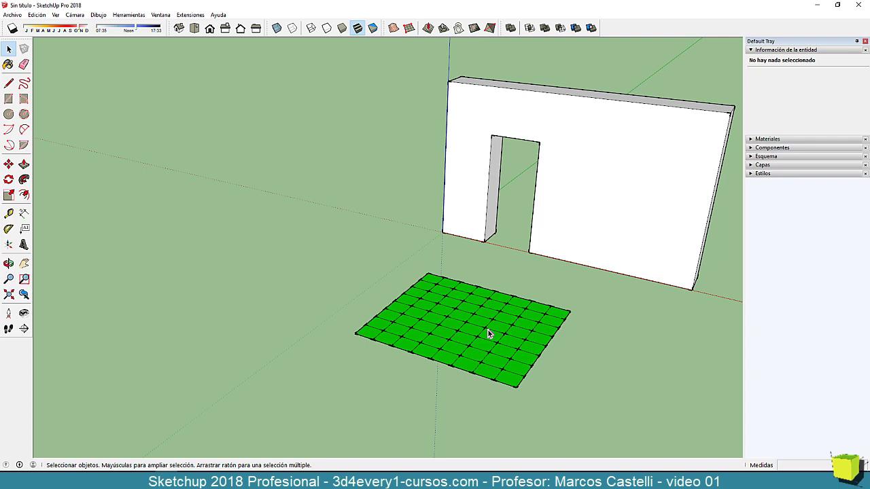
{"action": "scroll", "coordinate": [438, 325], "scroll_direction": "down", "scroll_amount": 3}
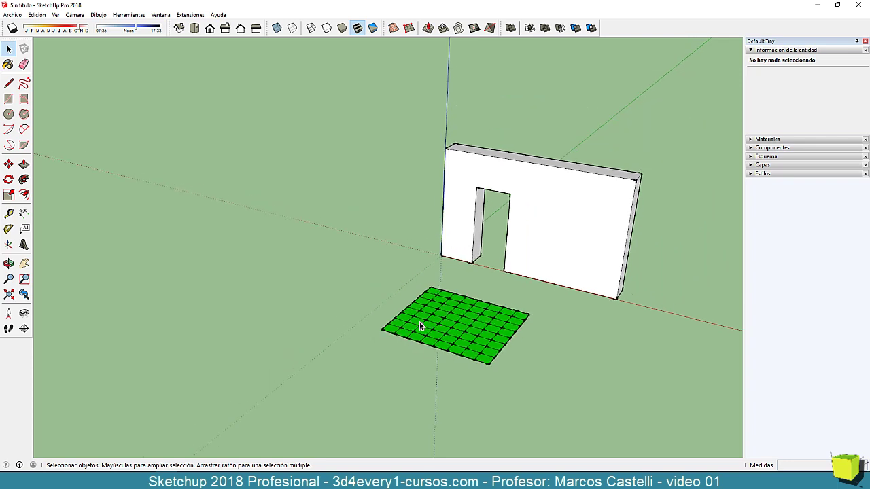
{"action": "scroll", "coordinate": [413, 312], "scroll_direction": "up", "scroll_amount": 2}
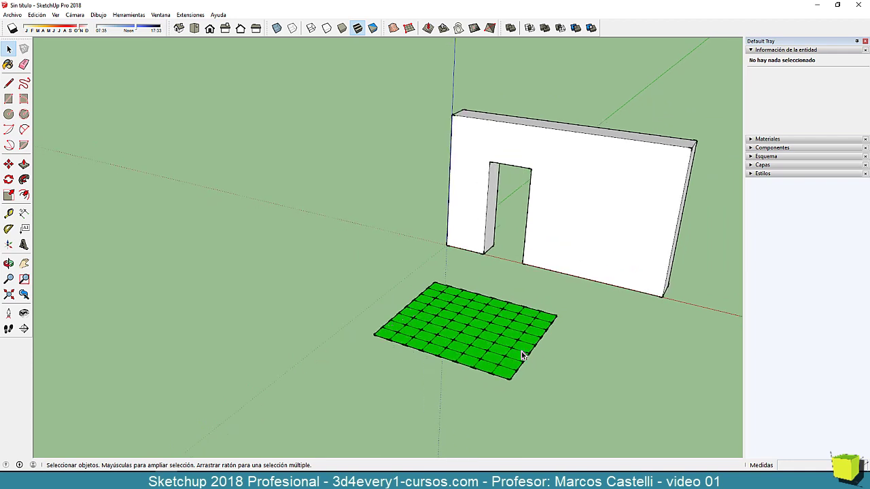
{"action": "key", "text": "e"}
{"action": "mouse_move", "coordinate": [510, 363]}
{"action": "left_mouse_down"}
{"action": "mouse_move", "coordinate": [462, 351]}
{"action": "mouse_move", "coordinate": [418, 316]}
{"action": "mouse_move", "coordinate": [444, 298]}
{"action": "mouse_move", "coordinate": [520, 310]}
{"action": "left_mouse_up"}
{"action": "key", "text": "space"}
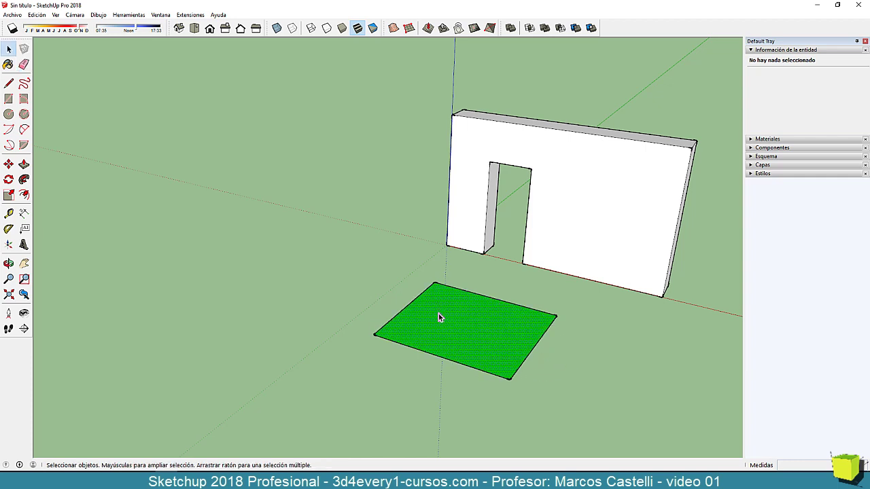
- Select the ground rectangle's face alone and together with its four edges to examine it, and clear the selection
{"action": "left_click", "coordinate": [438, 315]}
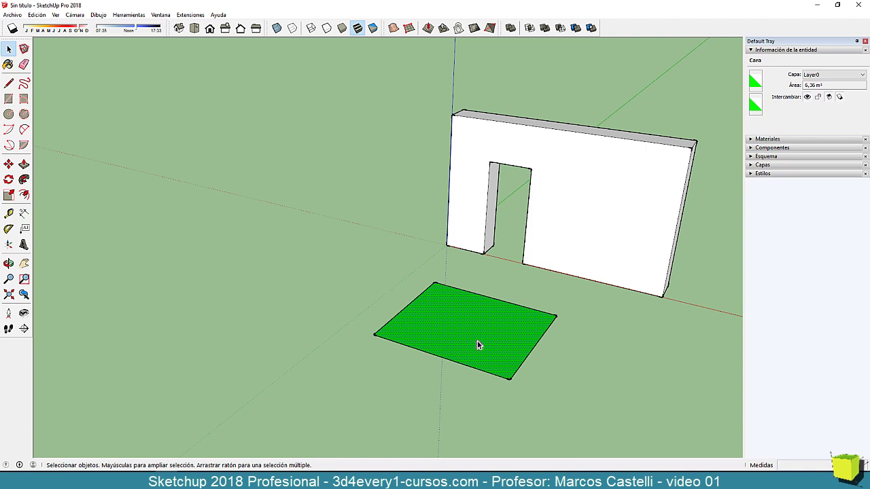
{"action": "left_click", "coordinate": [571, 348]}
{"action": "scroll", "coordinate": [458, 329], "scroll_direction": "down", "scroll_amount": 3}
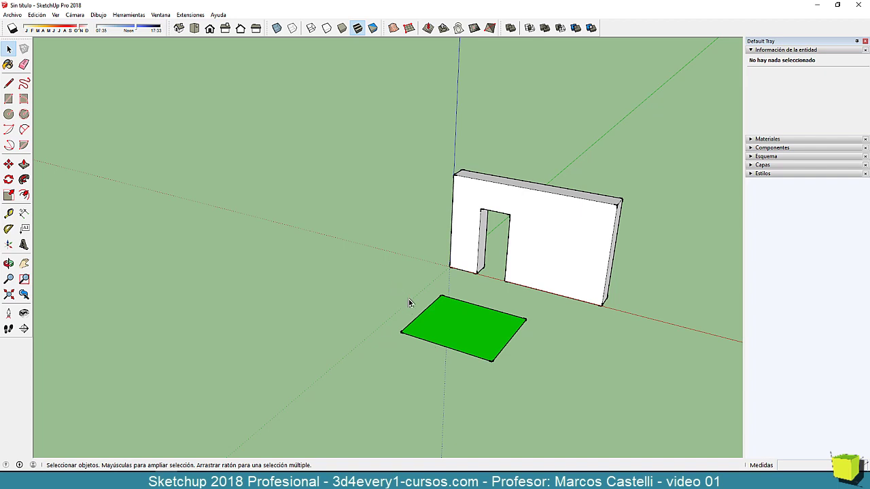
{"action": "left_click_drag", "start_coordinate": [384, 280], "coordinate": [551, 397]}
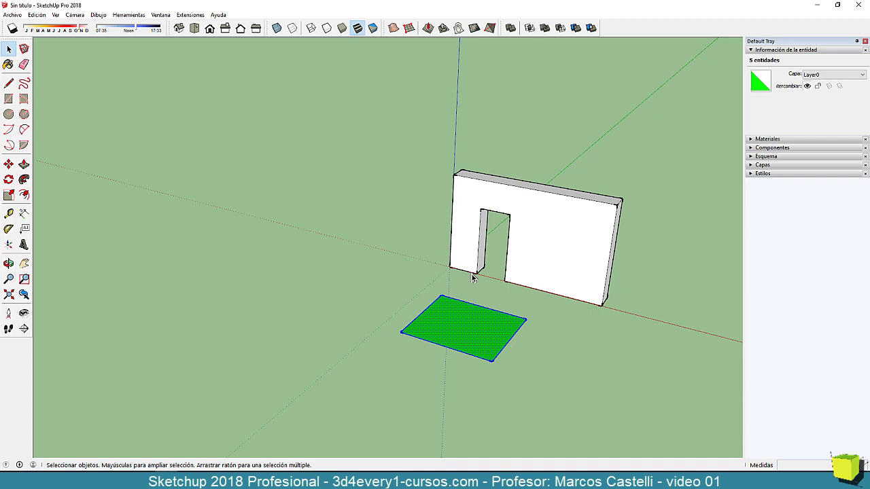
{"action": "left_click", "coordinate": [526, 329]}
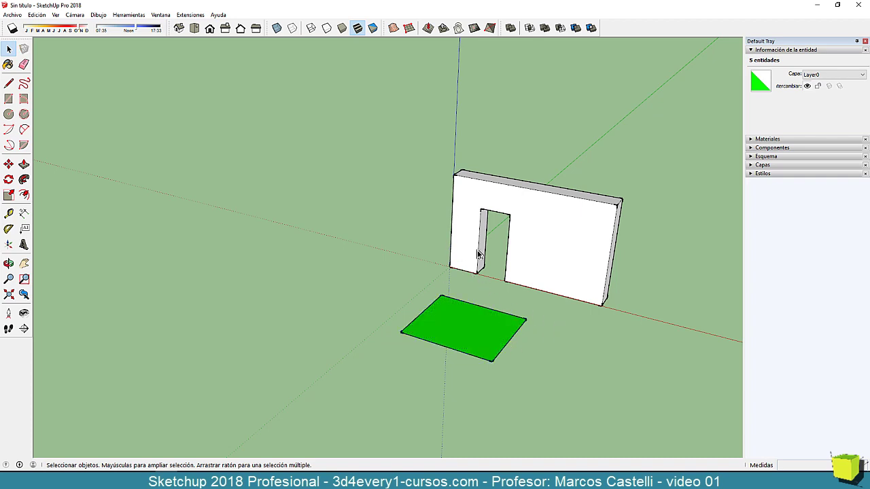
- Compare the wall's front face with the four-sided ground rectangle by selecting each one, and clear the selection
{"action": "left_click", "coordinate": [471, 211]}
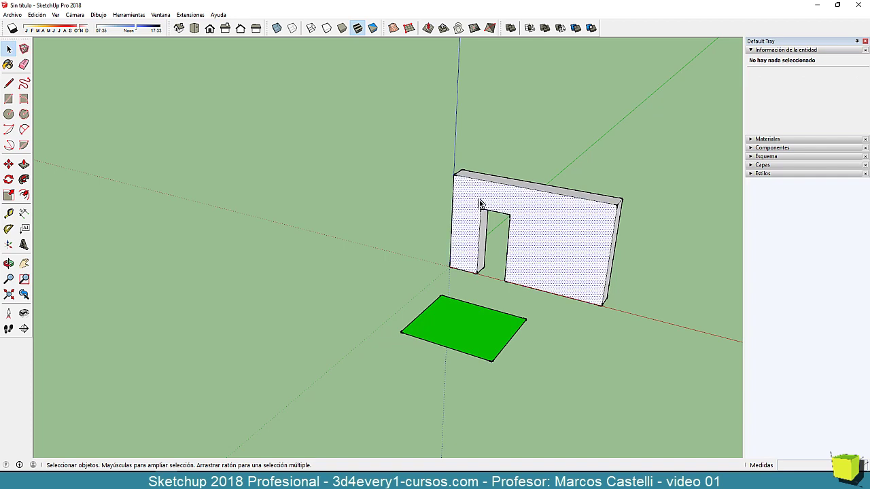
{"action": "left_click", "coordinate": [540, 324]}
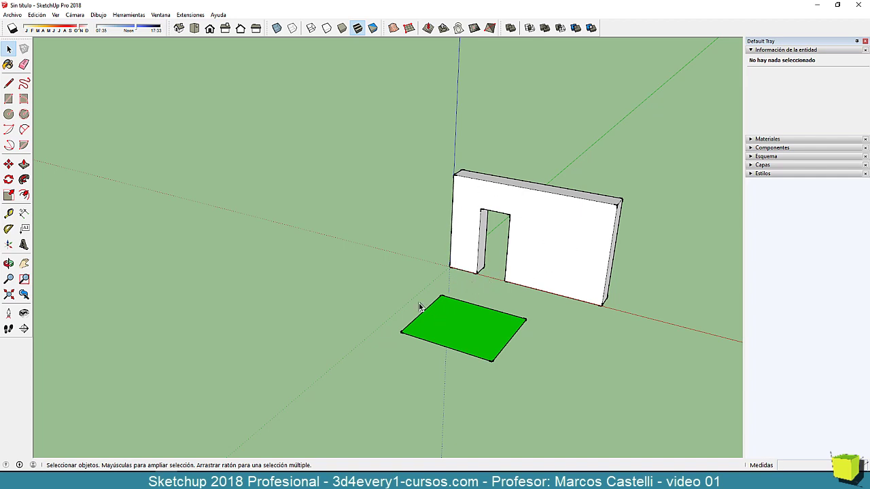
{"action": "left_click_drag", "start_coordinate": [403, 294], "coordinate": [533, 380]}
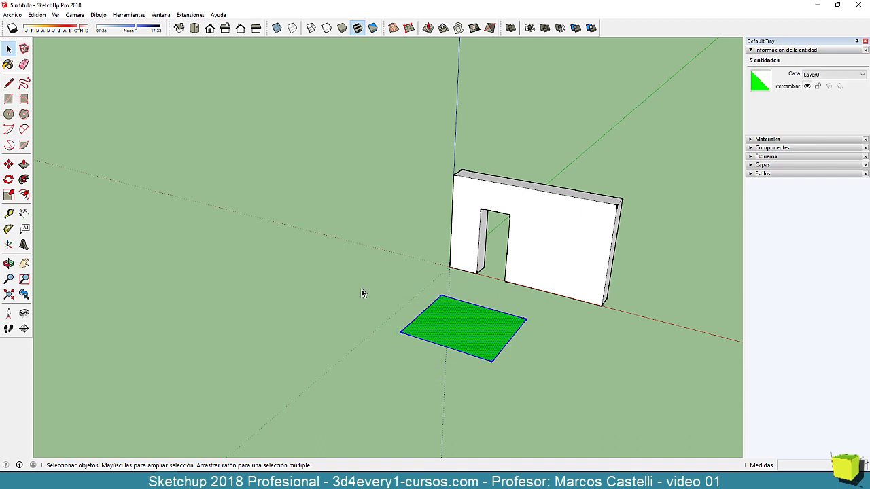
{"action": "left_click_drag", "start_coordinate": [456, 330], "coordinate": [537, 377]}
{"action": "scroll", "coordinate": [471, 348], "scroll_direction": "up", "scroll_amount": 3}
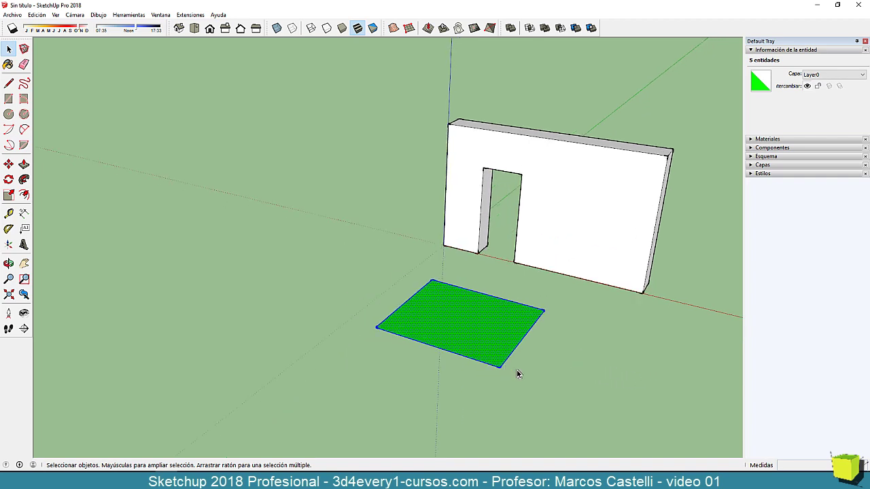
{"action": "left_click", "coordinate": [517, 363]}
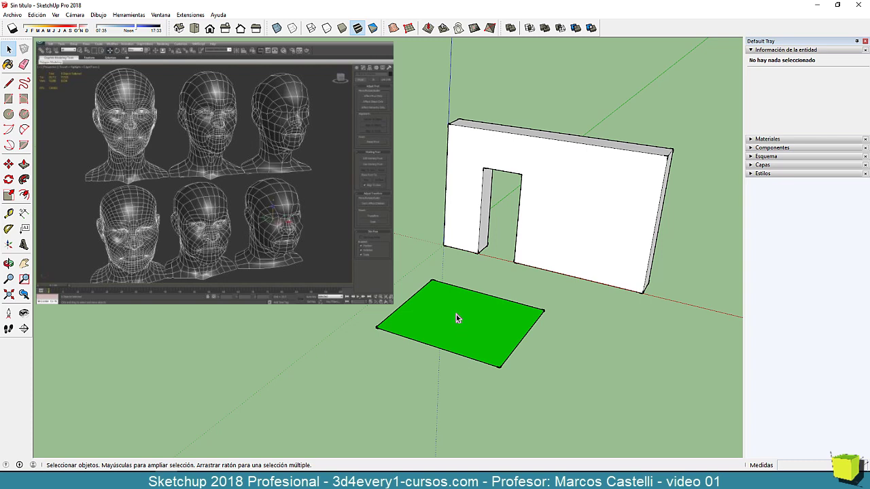
- Draw both diagonals across the ground rectangle, joining its opposite corners through the centre point
{"action": "scroll", "coordinate": [456, 318], "scroll_direction": "down", "scroll_amount": 3}
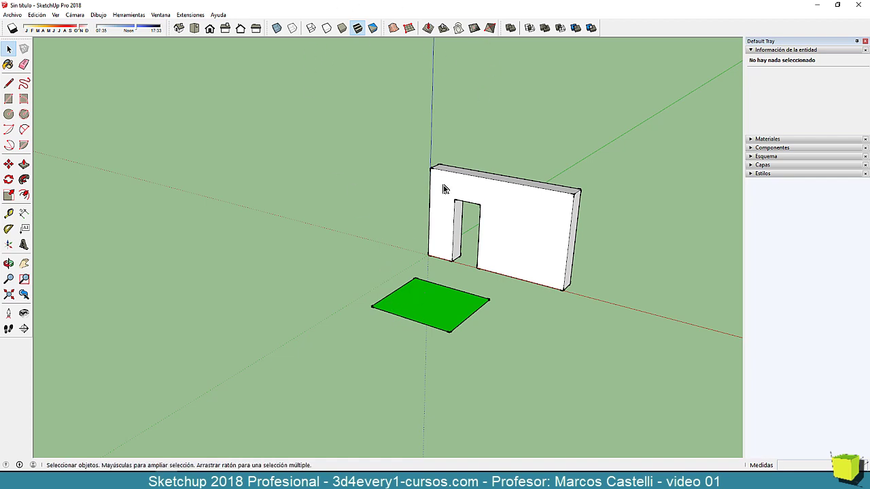
{"action": "middle_click_drag", "start_coordinate": [453, 317], "coordinate": [427, 324]}
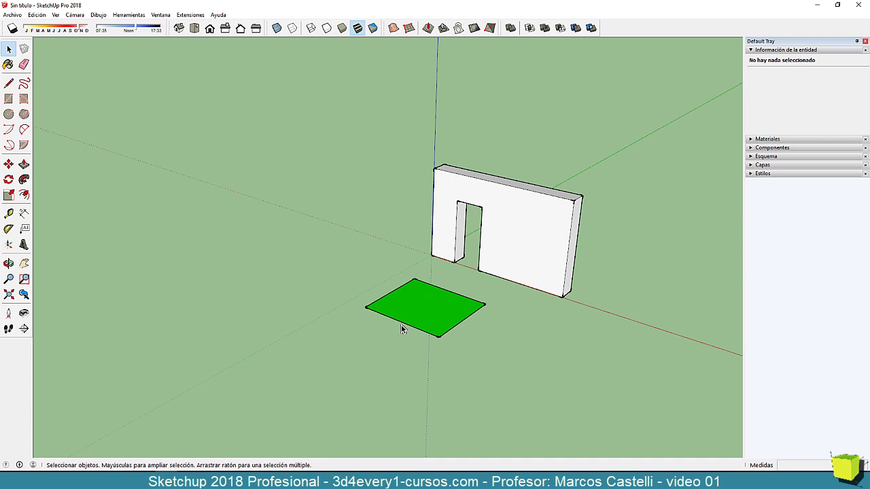
{"action": "scroll", "coordinate": [398, 301], "scroll_direction": "up", "scroll_amount": 3}
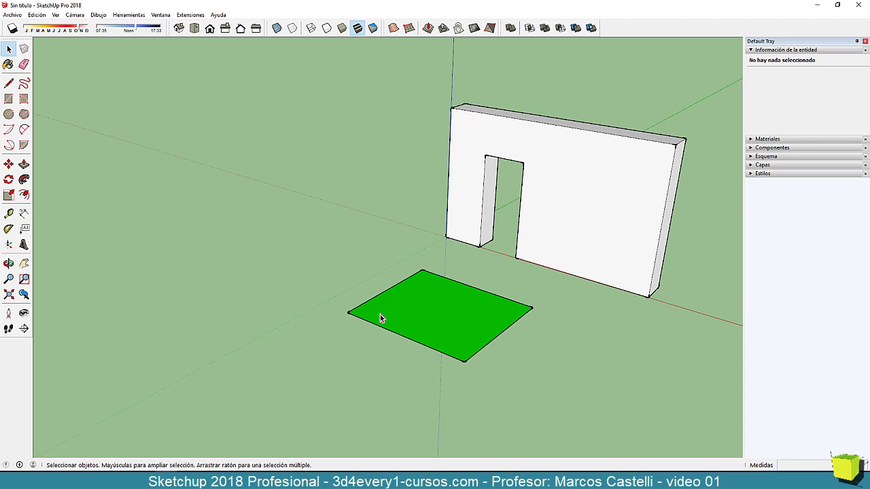
{"action": "key", "text": "l"}
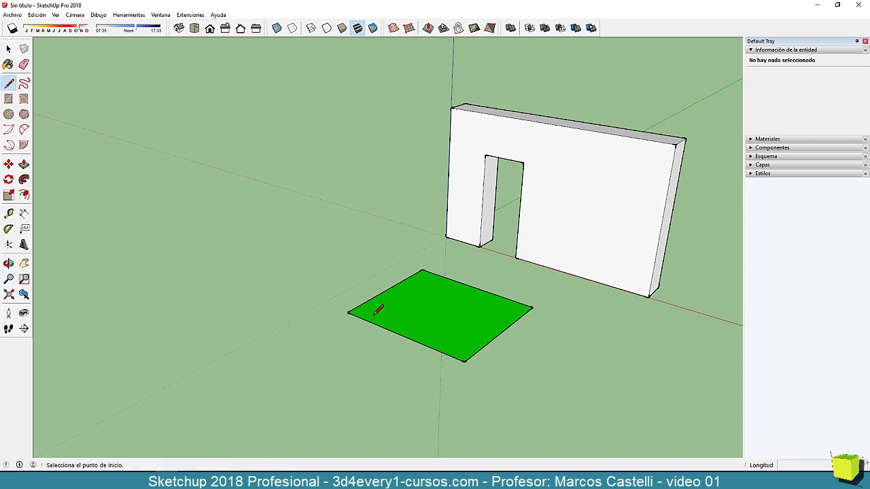
{"action": "left_click", "coordinate": [347, 313]}
{"action": "left_click", "coordinate": [533, 308]}
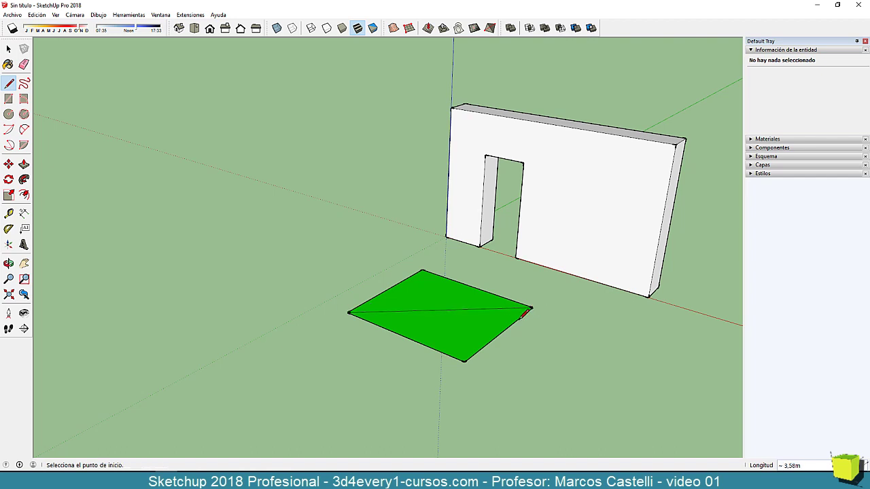
{"action": "middle_click_drag", "start_coordinate": [404, 353], "coordinate": [442, 361]}
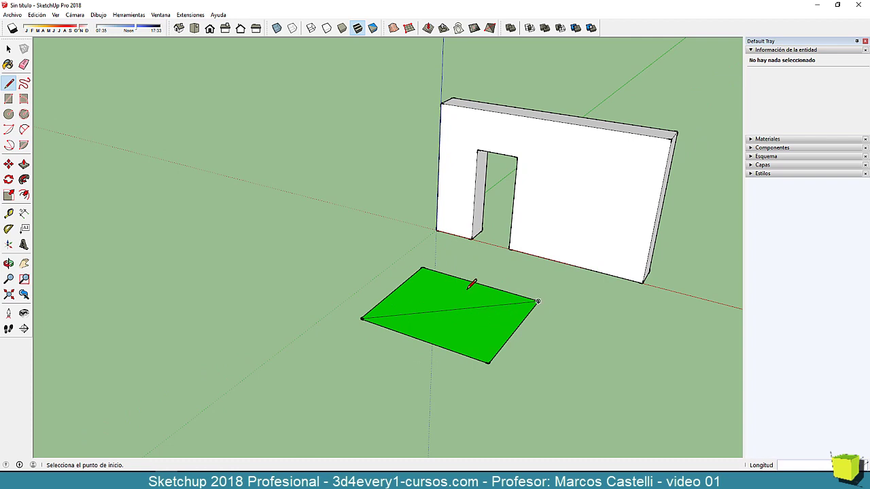
{"action": "left_click", "coordinate": [422, 268]}
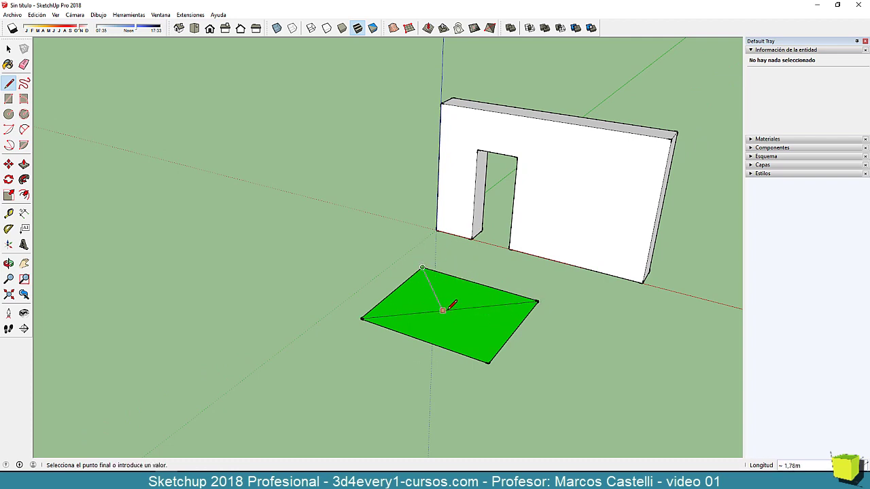
{"action": "left_click", "coordinate": [442, 311]}
{"action": "left_click", "coordinate": [443, 311]}
{"action": "left_click", "coordinate": [487, 363]}
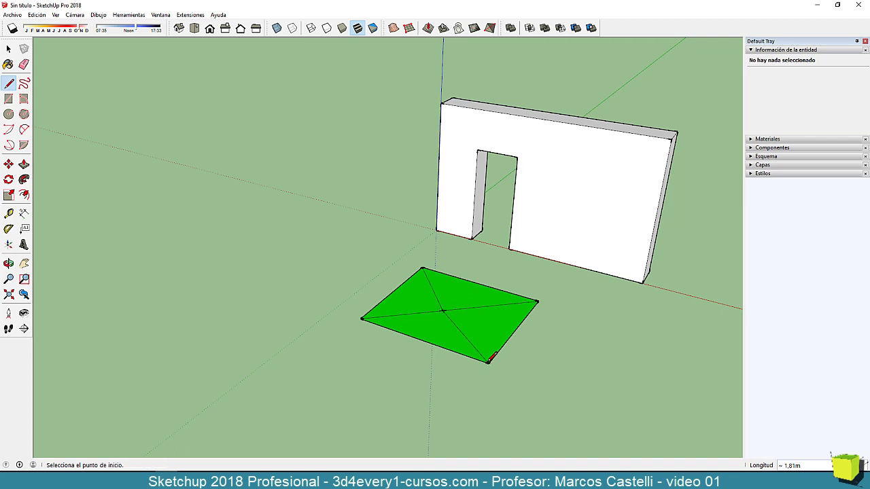
- Draw lines from the midpoints of the ground rectangle's four sides to its centre, splitting it into eight triangles
{"action": "left_click", "coordinate": [421, 340]}
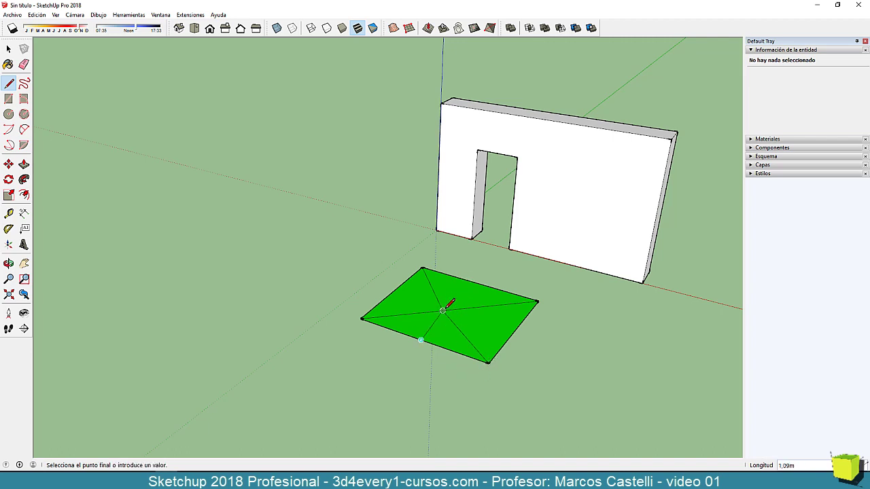
{"action": "left_click", "coordinate": [443, 311]}
{"action": "left_click", "coordinate": [467, 281]}
{"action": "left_click", "coordinate": [442, 311]}
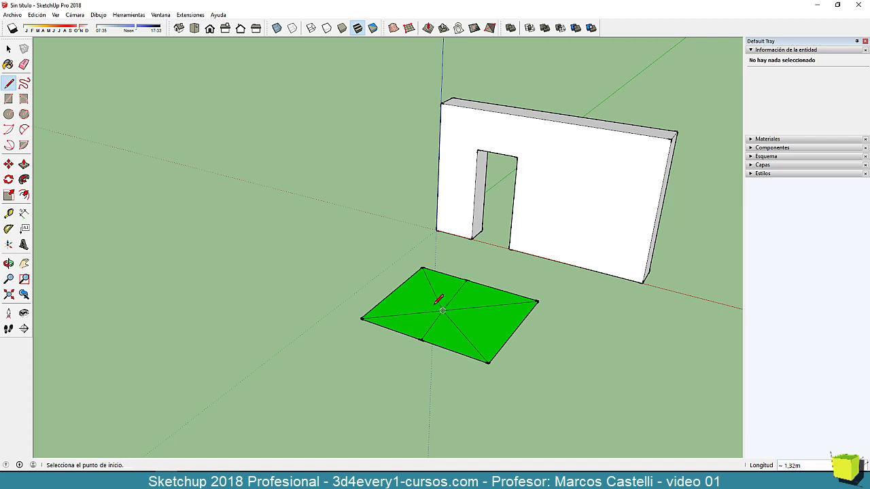
{"action": "left_click", "coordinate": [393, 290]}
{"action": "left_click", "coordinate": [442, 310]}
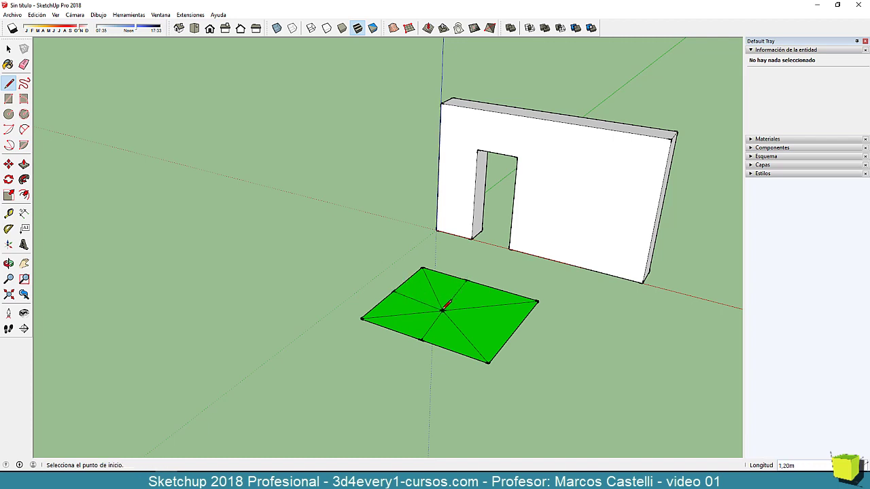
{"action": "left_click", "coordinate": [515, 329]}
{"action": "left_click", "coordinate": [442, 310]}
- Erase all the ground rectangle's inner lines and draw two lines forming a triangle outside its right-hand shorter side
{"action": "key", "text": "e"}
{"action": "mouse_move", "coordinate": [471, 324]}
{"action": "left_mouse_down"}
{"action": "mouse_move", "coordinate": [427, 288]}
{"action": "mouse_move", "coordinate": [468, 307]}
{"action": "mouse_move", "coordinate": [465, 318]}
{"action": "left_mouse_up"}
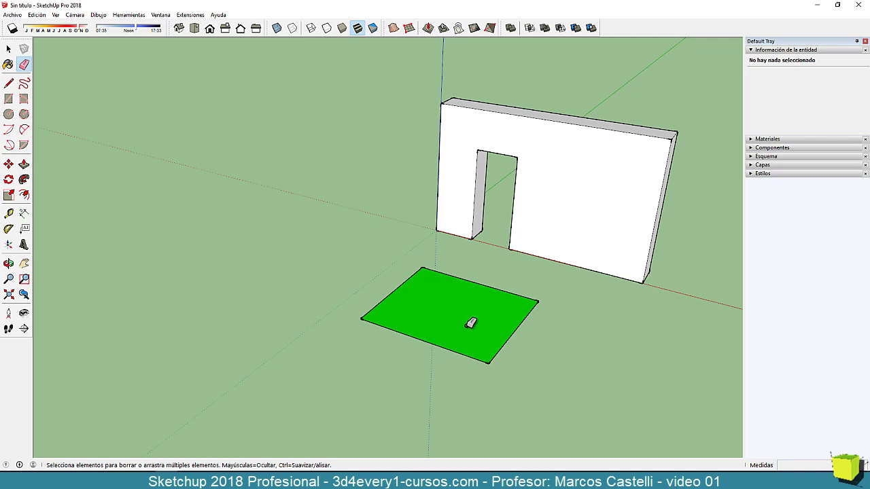
{"action": "key", "text": "l"}
{"action": "left_click", "coordinate": [538, 302]}
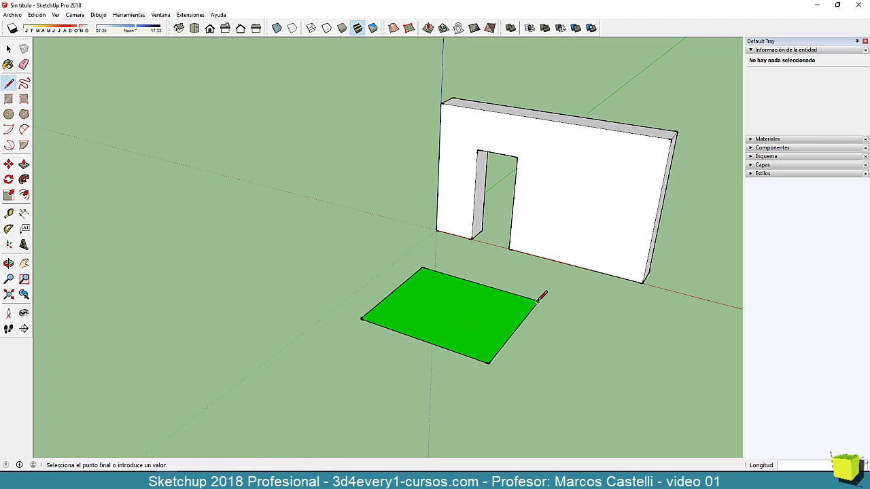
{"action": "left_click", "coordinate": [545, 338]}
{"action": "left_click", "coordinate": [488, 362]}
- Erase the edge shared by the rectangle and the triangle to merge them into one five-sided face
{"action": "key", "text": "e"}
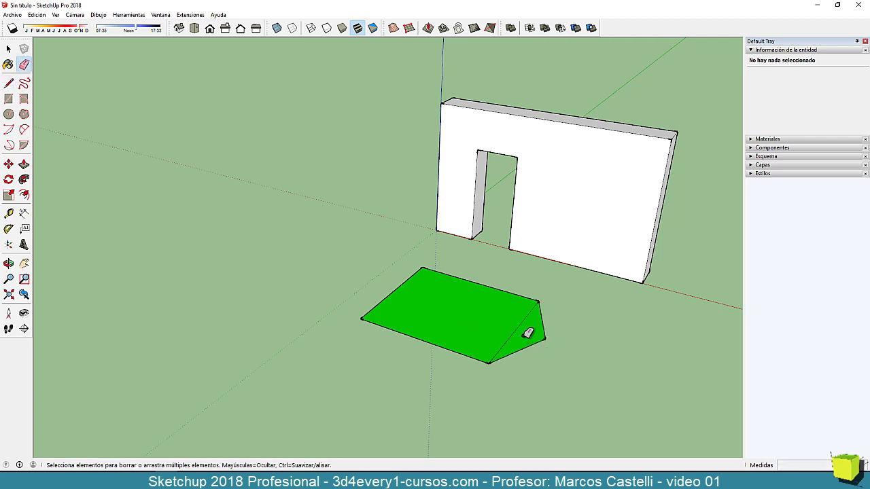
{"action": "left_click", "coordinate": [515, 332]}
{"action": "key", "text": "space"}
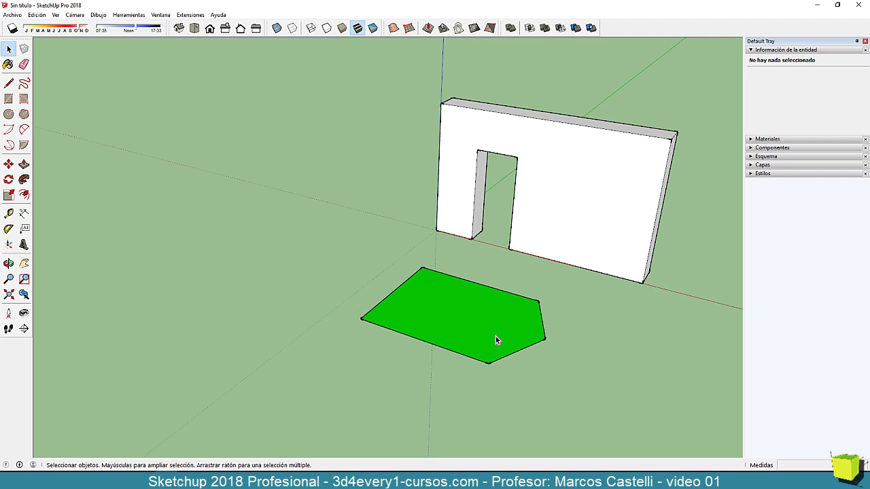
- Redraw the dividing line across the five-sided face, separating it into a four-sided face and a triangle
{"action": "key", "text": "l"}
{"action": "left_click", "coordinate": [537, 301]}
{"action": "left_click", "coordinate": [490, 363]}
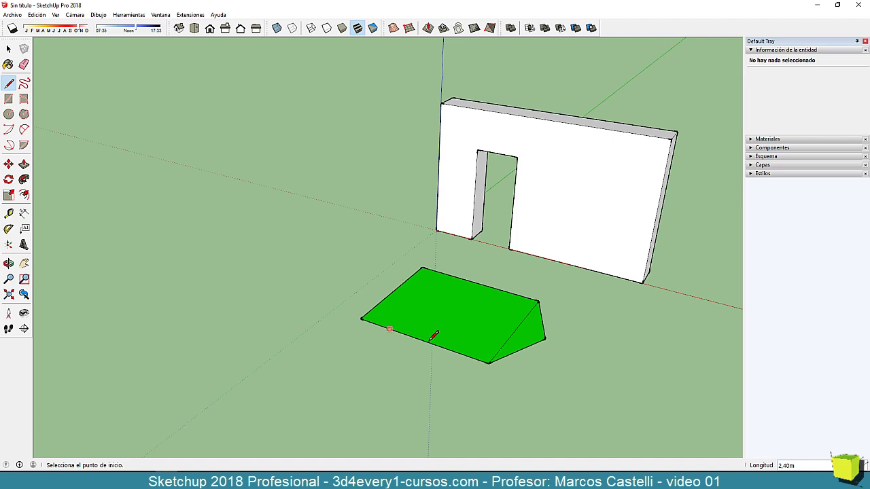
{"action": "key", "text": "space"}
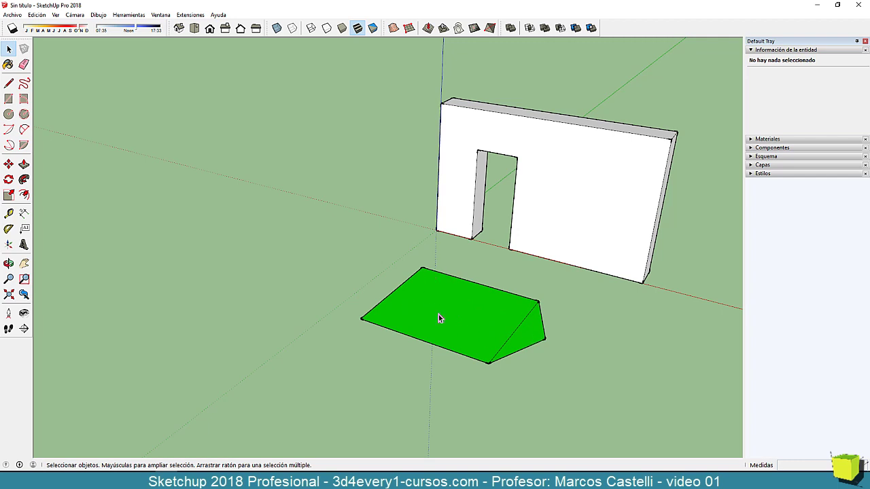
- Delete the entire green ground shape, including the four-sided face, the triangle and their edges
{"action": "scroll", "coordinate": [516, 343], "scroll_direction": "down", "scroll_amount": 3}
{"action": "middle_click_drag", "start_coordinate": [477, 332], "coordinate": [430, 358]}
{"action": "scroll", "coordinate": [430, 357], "scroll_direction": "down", "scroll_amount": 1}
{"action": "left_click_drag", "start_coordinate": [347, 294], "coordinate": [488, 397]}
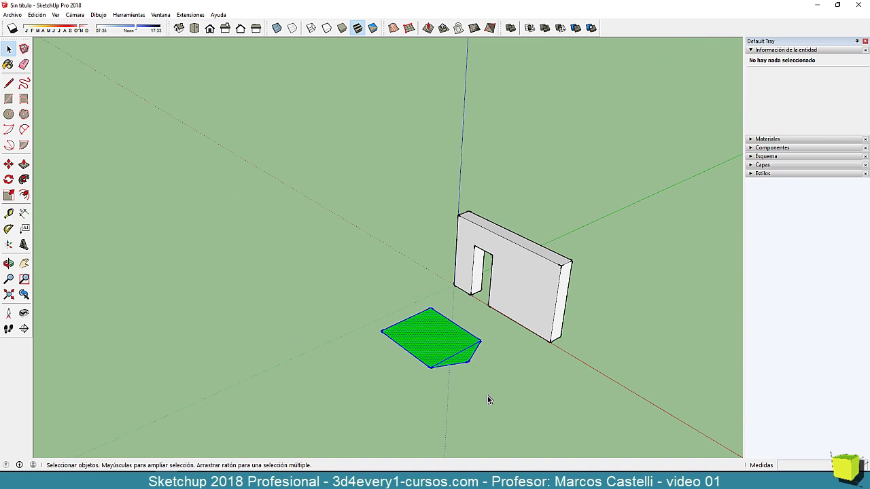
{"action": "key", "text": "Delete"}
- Select the wall's front face and examine its many-sided outline around the door opening
{"action": "middle_click_drag", "start_coordinate": [483, 387], "coordinate": [452, 354]}
{"action": "scroll", "coordinate": [505, 333], "scroll_direction": "up", "scroll_amount": 1}
{"action": "scroll", "coordinate": [494, 321], "scroll_direction": "up", "scroll_amount": 1}
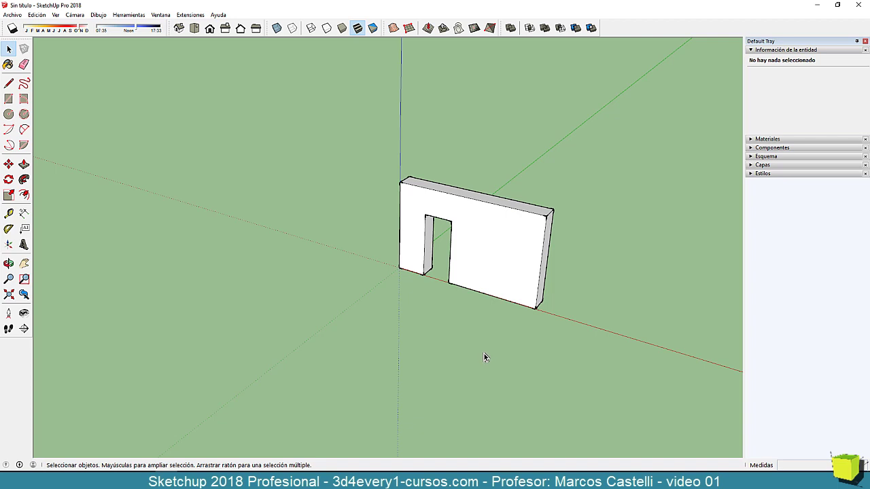
{"action": "left_click", "coordinate": [491, 254]}
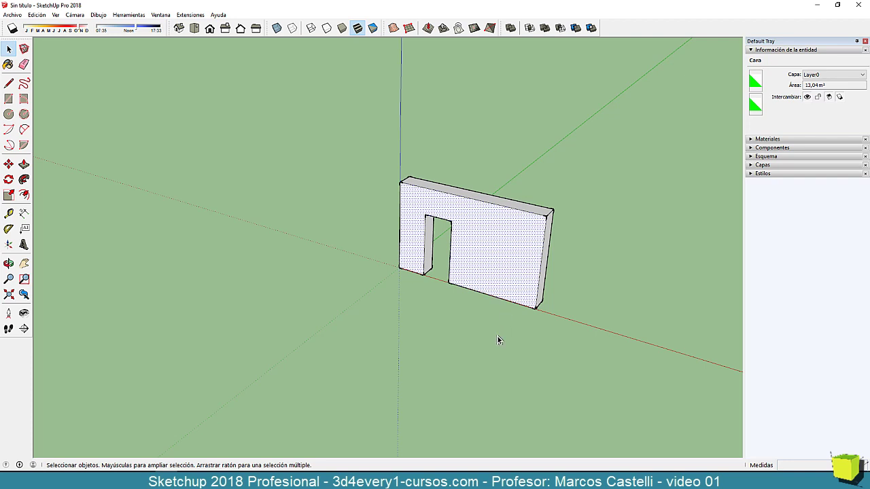
{"action": "middle_click_drag", "start_coordinate": [500, 333], "coordinate": [408, 219]}
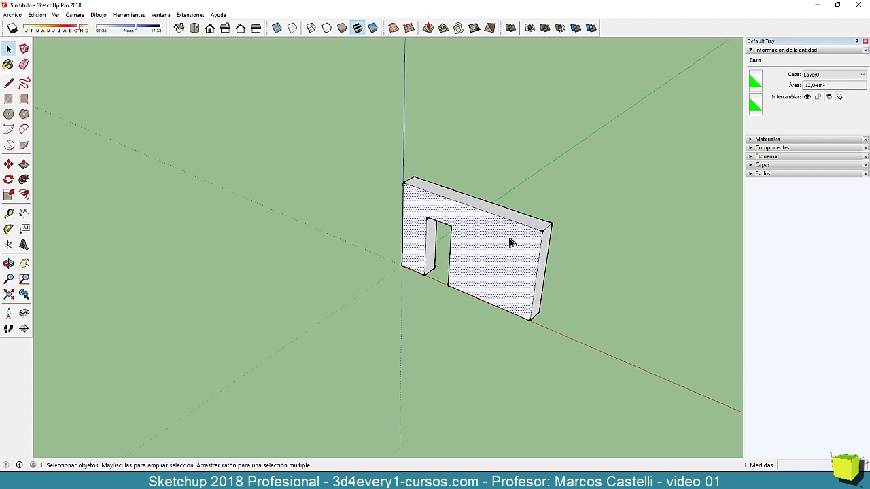
{"action": "middle_click_drag", "start_coordinate": [496, 326], "coordinate": [507, 333]}
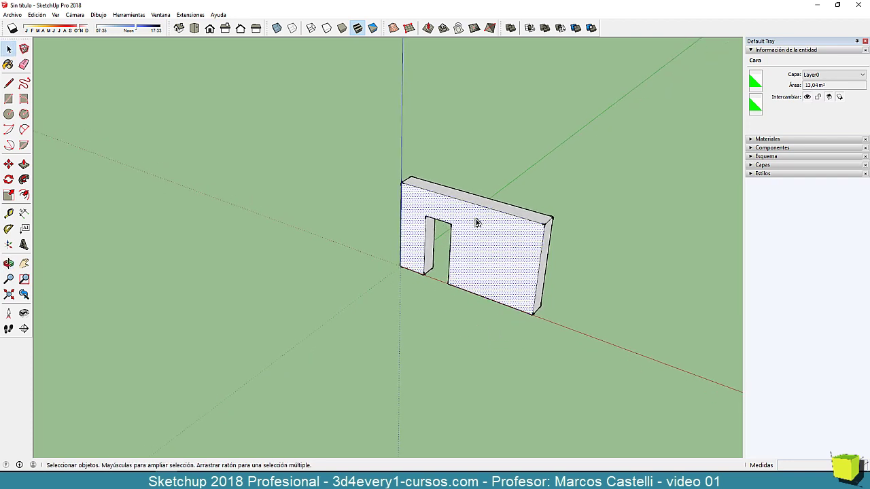
{"action": "scroll", "coordinate": [475, 222], "scroll_direction": "up", "scroll_amount": 3}
{"action": "middle_click_drag", "start_coordinate": [505, 299], "coordinate": [537, 287]}
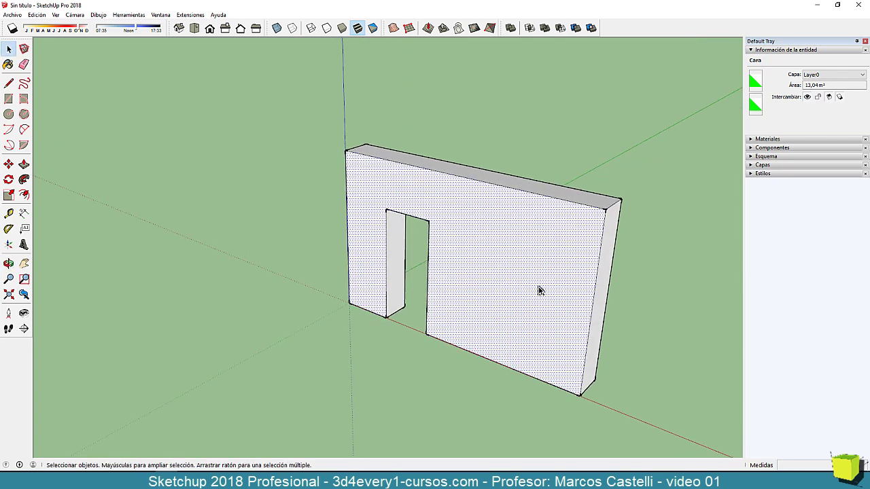
{"action": "scroll", "coordinate": [536, 287], "scroll_direction": "down", "scroll_amount": 2}
- Draw lines from the door opening's two upper corners to the wall's upper front corners, and clear the selection
{"action": "key", "text": "l"}
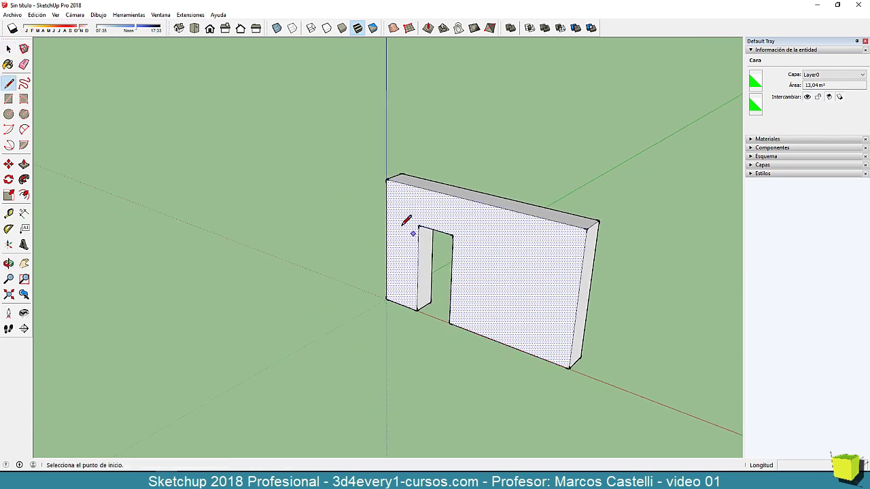
{"action": "left_click", "coordinate": [419, 226]}
{"action": "left_click", "coordinate": [390, 183]}
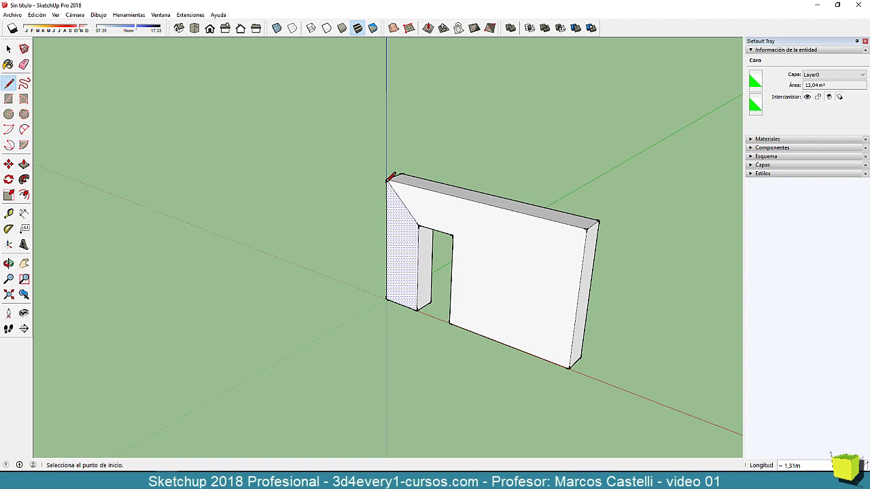
{"action": "left_click", "coordinate": [452, 235]}
{"action": "left_click", "coordinate": [586, 229]}
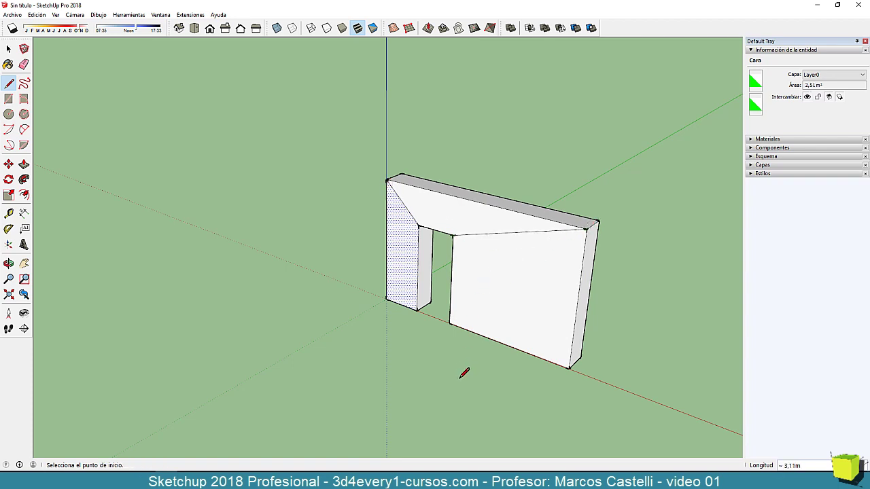
{"action": "key", "text": "space"}
{"action": "left_click", "coordinate": [444, 398]}
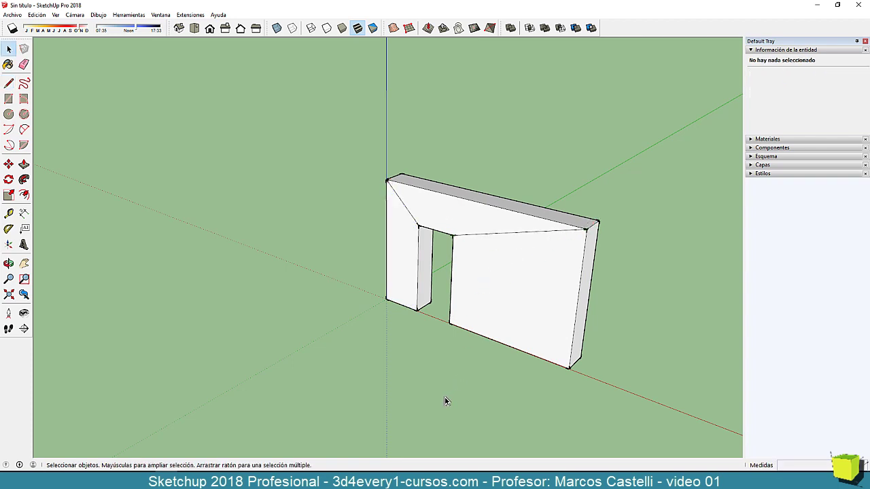
- Select each of the three four-sided faces on the wall's front in turn to examine them
{"action": "left_click", "coordinate": [404, 251]}
{"action": "left_click", "coordinate": [459, 228]}
{"action": "left_click", "coordinate": [497, 280]}
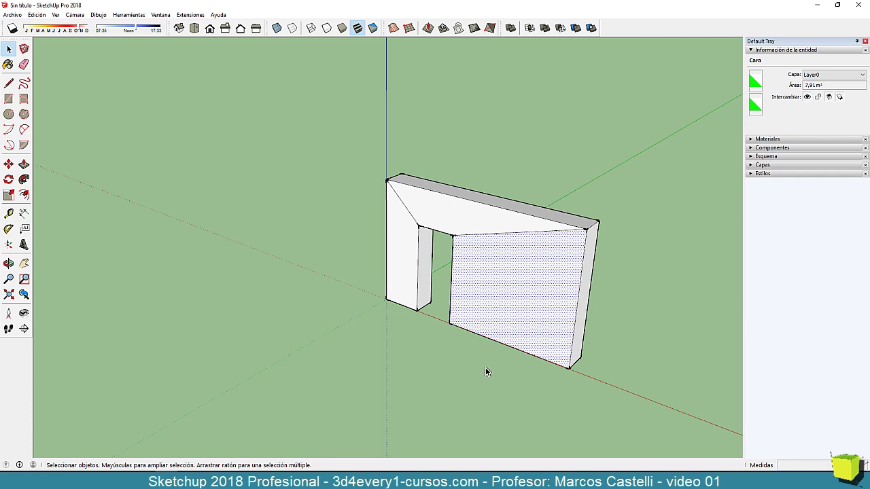
- Erase the two diagonal lines on the wall's front, merging it back into a single face
{"action": "key", "text": "e"}
{"action": "left_click", "coordinate": [508, 232]}
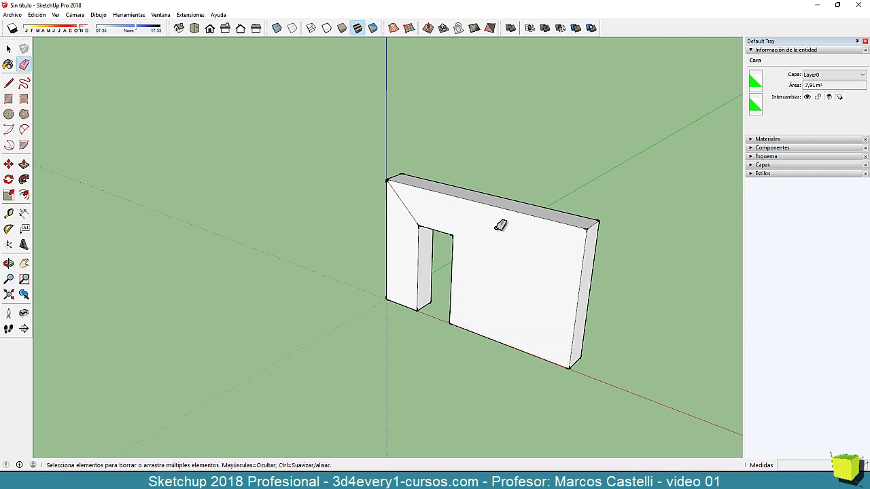
{"action": "left_click", "coordinate": [410, 214]}
{"action": "key", "text": "space"}
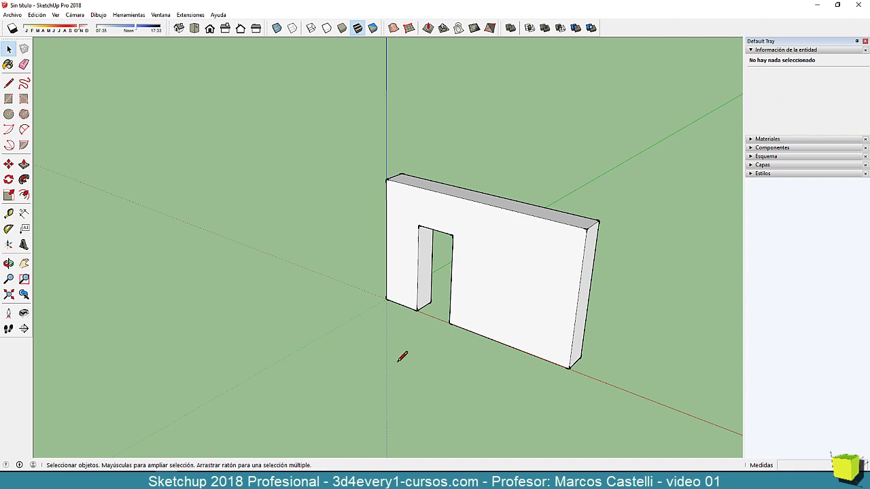
- Join the wall's upper-left front corner to both upper door corners, and the door's upper-left corner to the wall's lower-left corner
{"action": "key", "text": "l"}
{"action": "left_click", "coordinate": [386, 181]}
{"action": "left_click", "coordinate": [418, 226]}
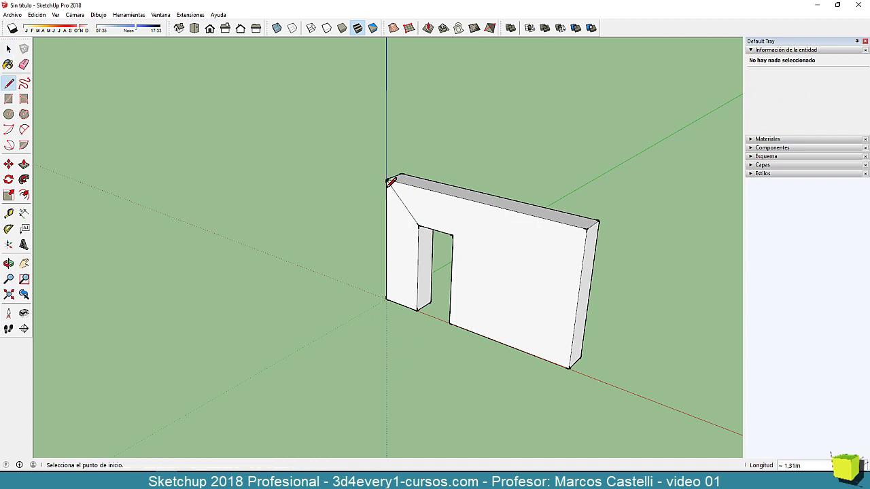
{"action": "left_click", "coordinate": [452, 236]}
{"action": "left_click", "coordinate": [386, 181]}
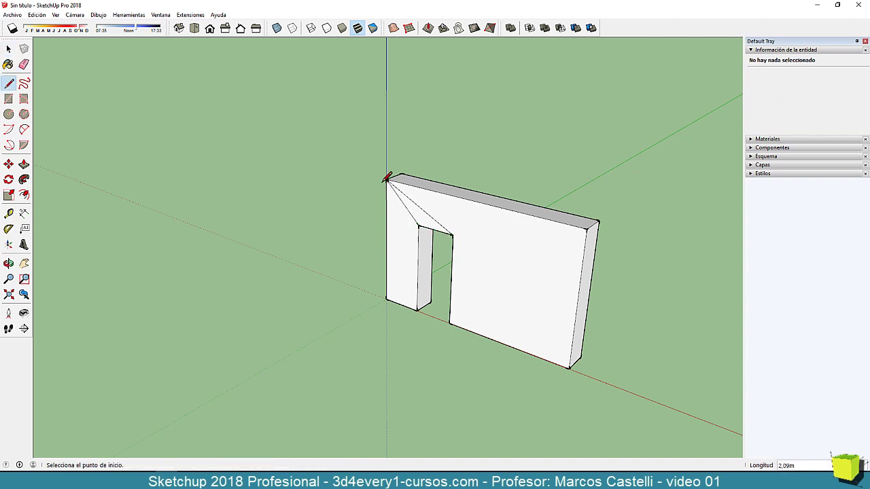
{"action": "left_click", "coordinate": [418, 225]}
{"action": "left_click", "coordinate": [386, 299]}
- Draw lines from the door opening's upper-right corner to the wall's upper-right and lower-right front corners
{"action": "left_click", "coordinate": [453, 235]}
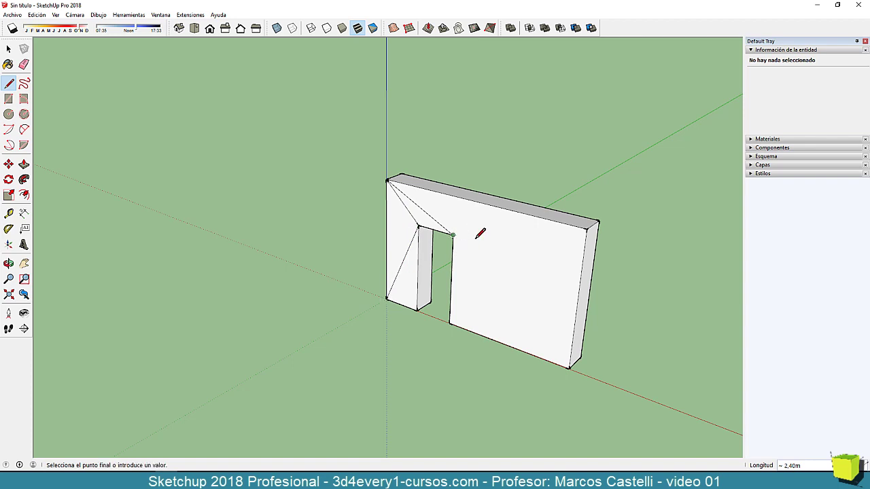
{"action": "left_click", "coordinate": [587, 229]}
{"action": "left_click", "coordinate": [453, 235]}
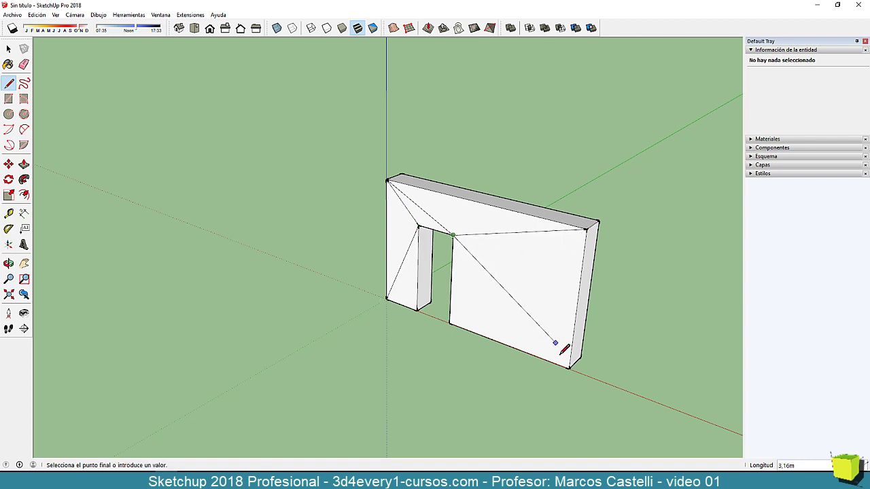
{"action": "left_click", "coordinate": [569, 368]}
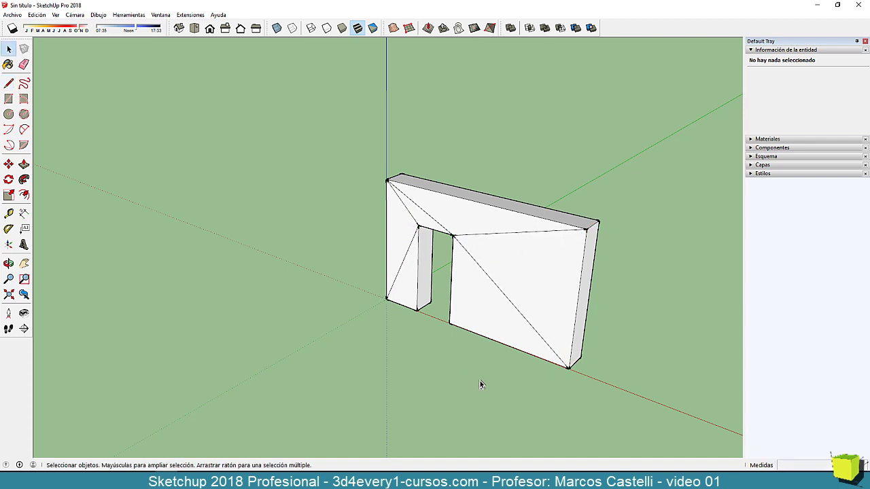
{"action": "middle_click_drag", "start_coordinate": [479, 382], "coordinate": [430, 392]}
{"action": "key", "text": "space"}
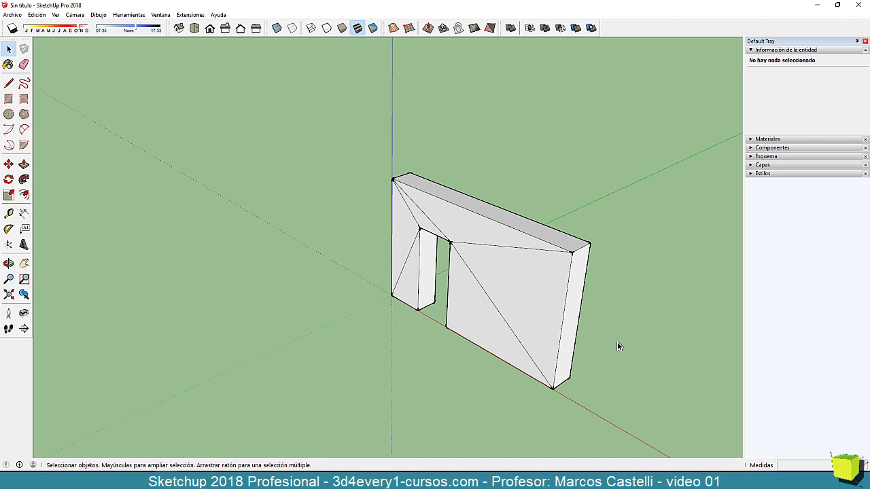
{"action": "middle_click_drag", "start_coordinate": [417, 278], "coordinate": [457, 294]}
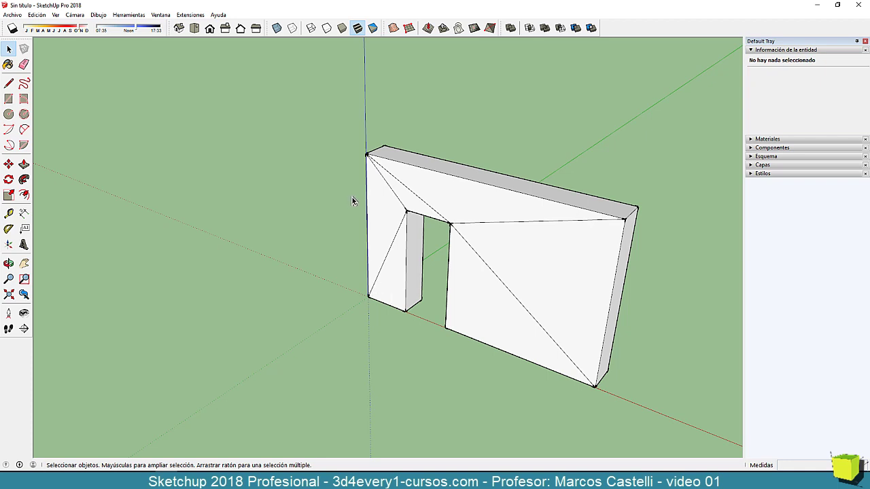
{"action": "scroll", "coordinate": [568, 270], "scroll_direction": "down", "scroll_amount": 3}
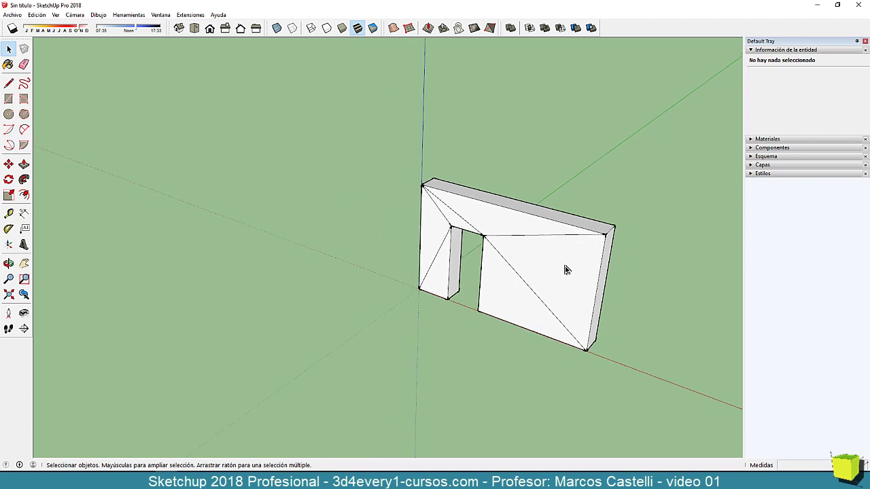
{"action": "middle_click_drag", "start_coordinate": [498, 311], "coordinate": [492, 307]}
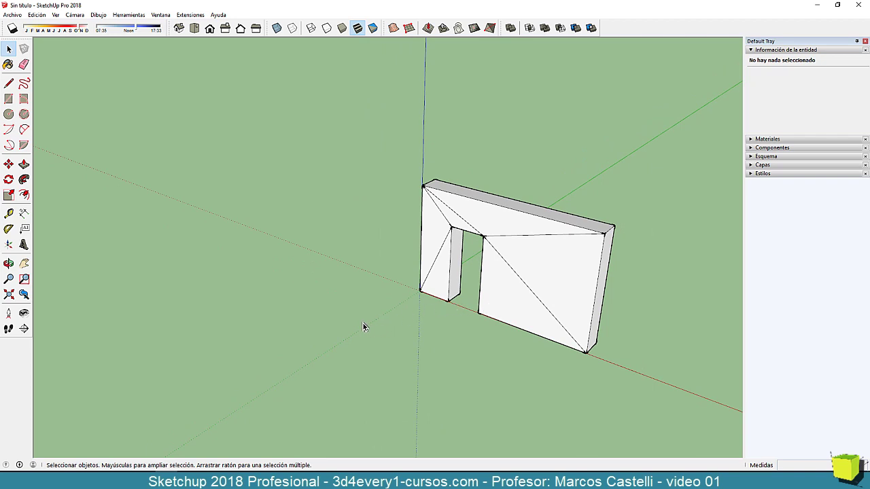
{"action": "key", "text": "l"}
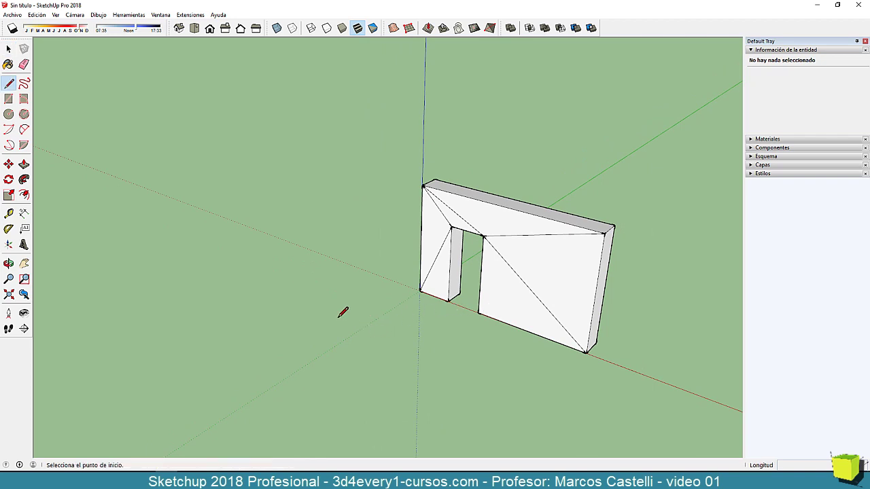
{"action": "left_click", "coordinate": [333, 317]}
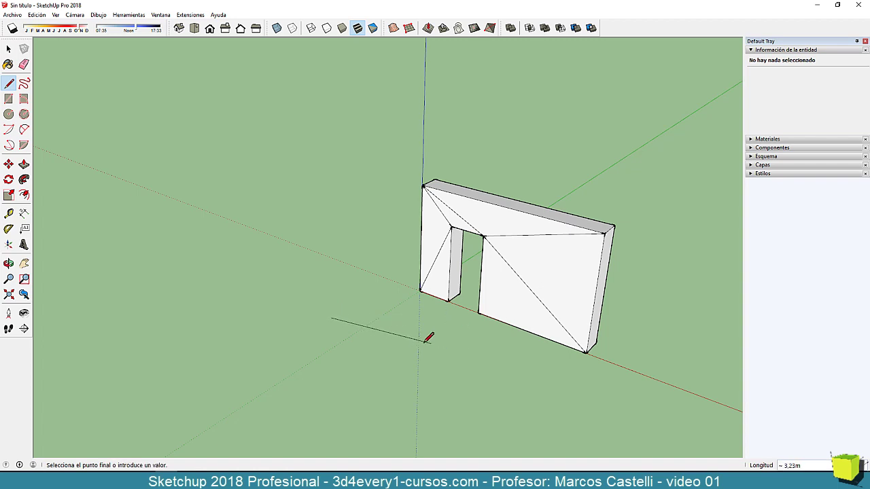
{"action": "key", "text": "Escape"}
- Draw a horizontal rectangle about 3.55 m by 2.47 m on the ground in front of the wall
{"action": "key", "text": "r"}
{"action": "left_click", "coordinate": [335, 353]}
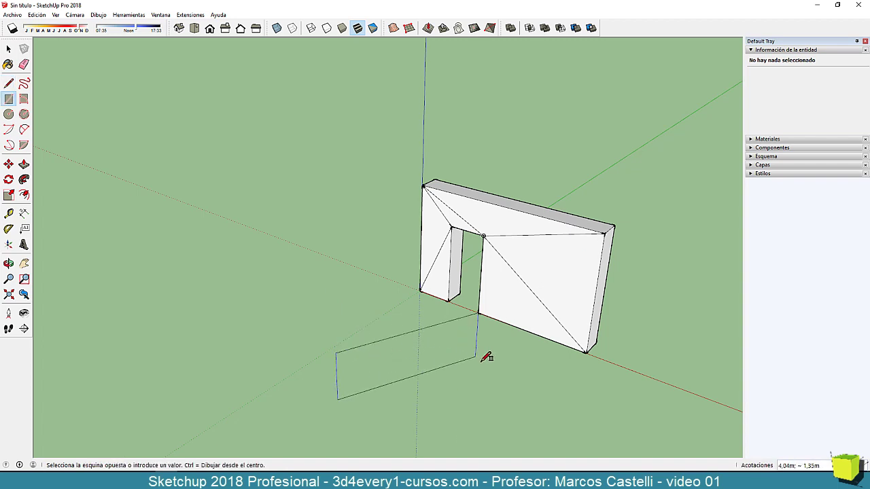
{"action": "left_click", "coordinate": [511, 356]}
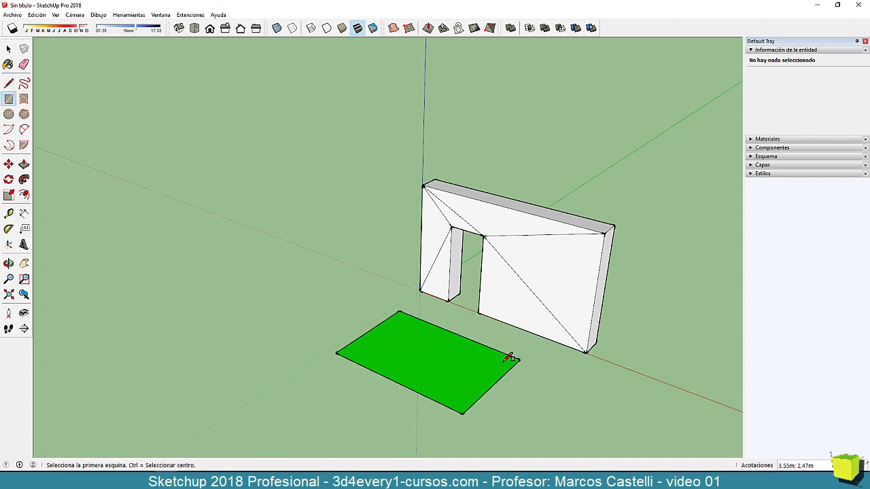
- Divide the ground rectangle into strips with lines running parallel to its short sides
{"action": "middle_click_drag", "start_coordinate": [511, 356], "coordinate": [458, 335]}
{"action": "scroll", "coordinate": [441, 352], "scroll_direction": "up", "scroll_amount": 3}
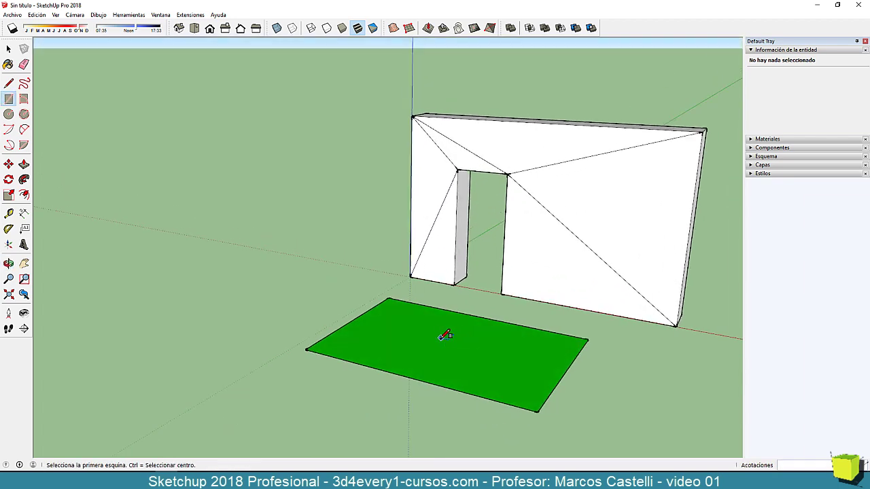
{"action": "key", "text": "a"}
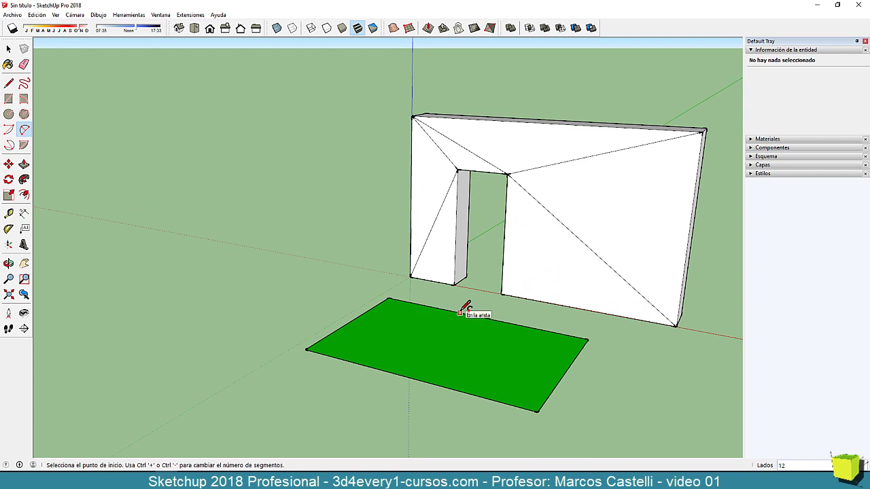
{"action": "key", "text": "l"}
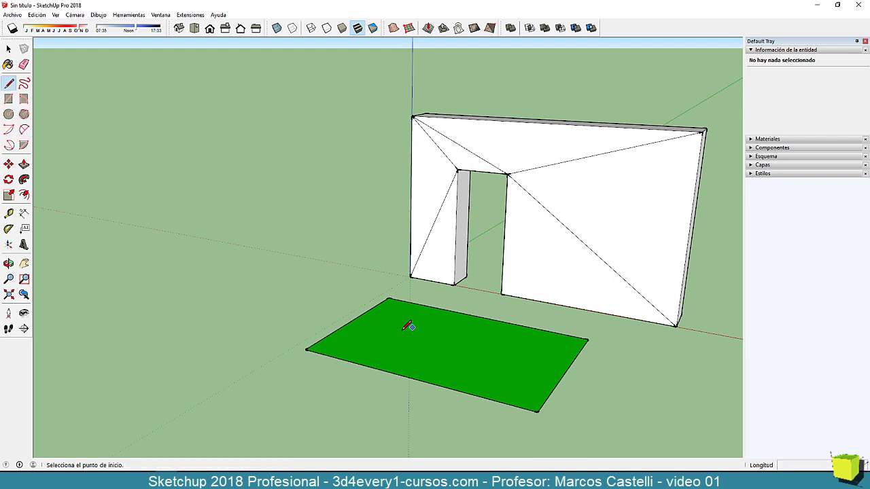
{"action": "left_click", "coordinate": [346, 359]}
{"action": "left_click", "coordinate": [430, 306]}
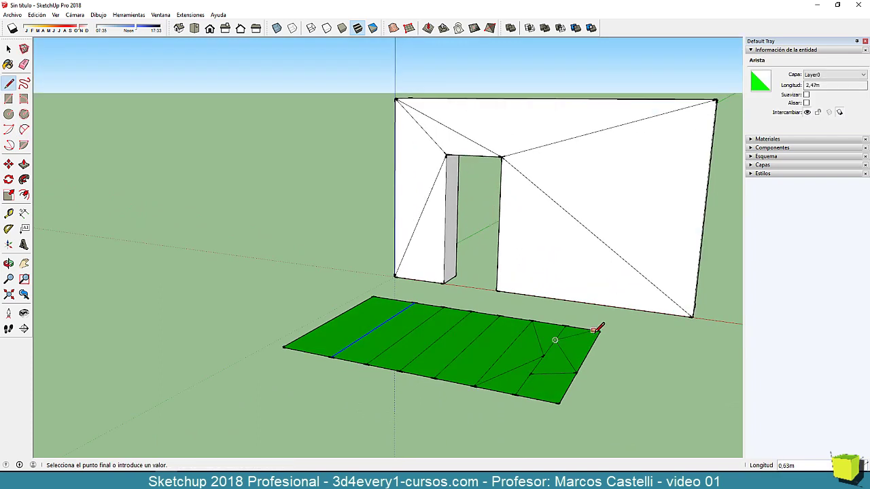
- Draw diagonal lines between the points and corners of the rectangle's right-end strips, splitting them into triangles
{"action": "left_click", "coordinate": [600, 331]}
{"action": "left_click", "coordinate": [555, 340]}
{"action": "left_click", "coordinate": [533, 321]}
{"action": "left_click", "coordinate": [530, 374]}
{"action": "left_click", "coordinate": [559, 404]}
{"action": "left_click", "coordinate": [530, 374]}
{"action": "left_click", "coordinate": [485, 387]}
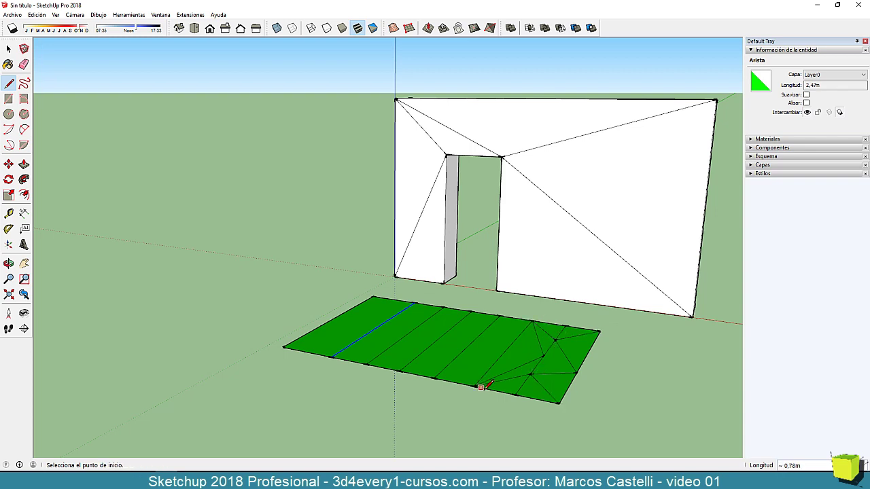
- Select all segments of the crosswise line nearest the rectangle's triangulated end and move them upward
{"action": "middle_click_drag", "start_coordinate": [485, 387], "coordinate": [542, 374]}
{"action": "scroll", "coordinate": [506, 381], "scroll_direction": "up", "scroll_amount": 3}
{"action": "key", "text": "space"}
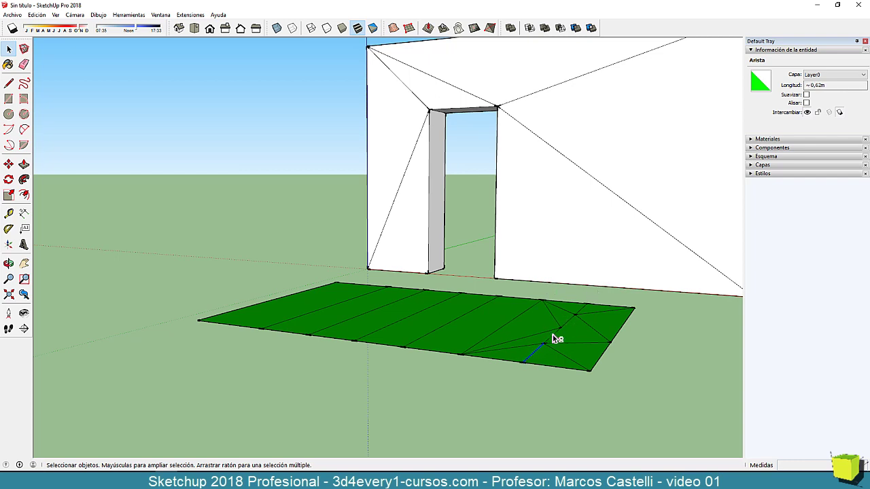
{"action": "left_click", "coordinate": [570, 319], "text": "shift"}
{"action": "key", "text": "m"}
{"action": "left_click", "coordinate": [533, 357]}
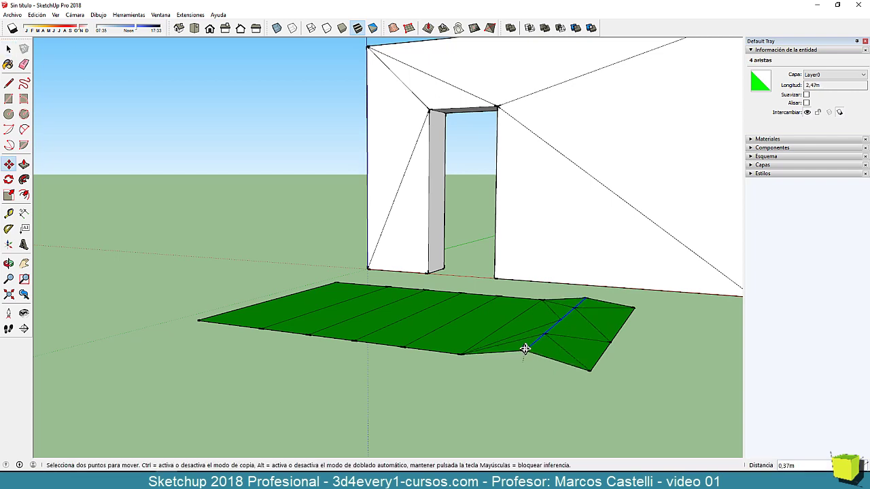
{"action": "left_click", "coordinate": [529, 352]}
- Return the raised crosswise line to ground level and lift it again by about 0.13 m
{"action": "middle_click_drag", "start_coordinate": [571, 391], "coordinate": [561, 376]}
{"action": "scroll", "coordinate": [586, 348], "scroll_direction": "up", "scroll_amount": 1}
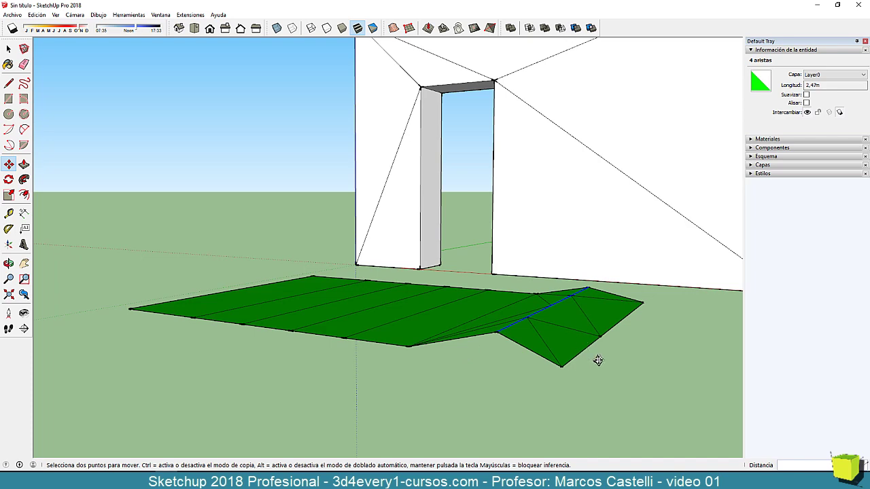
{"action": "middle_click_drag", "start_coordinate": [598, 360], "coordinate": [563, 373]}
{"action": "left_click", "coordinate": [528, 379]}
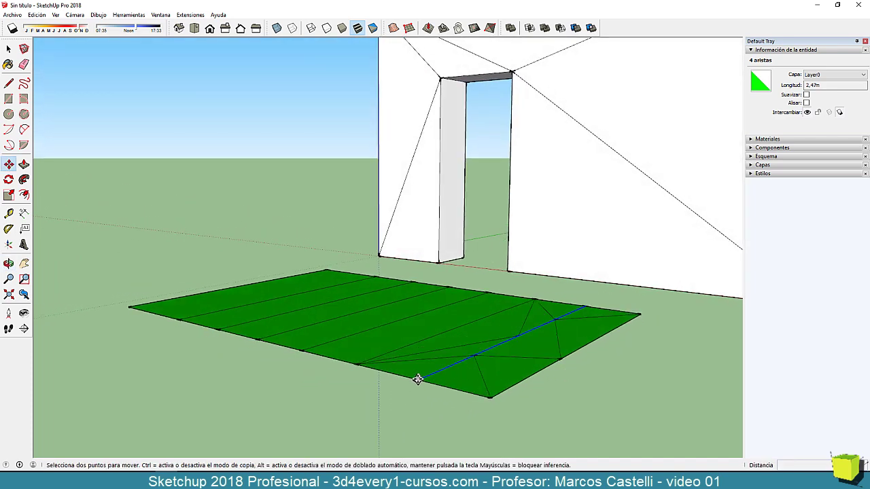
{"action": "left_click", "coordinate": [421, 367]}
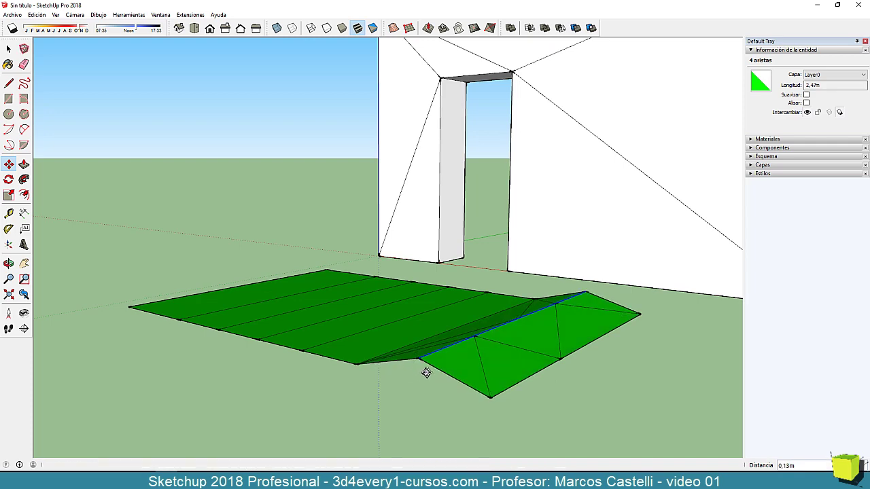
- Lower the nearer segment of the rectangle's triangulated short edge by about 0.14 m
{"action": "middle_click_drag", "start_coordinate": [425, 371], "coordinate": [500, 390]}
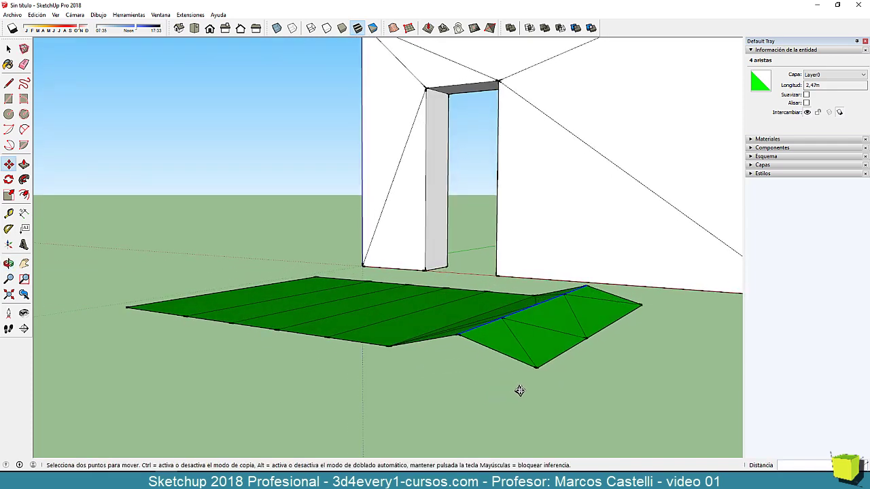
{"action": "middle_click_drag", "start_coordinate": [574, 365], "coordinate": [579, 363]}
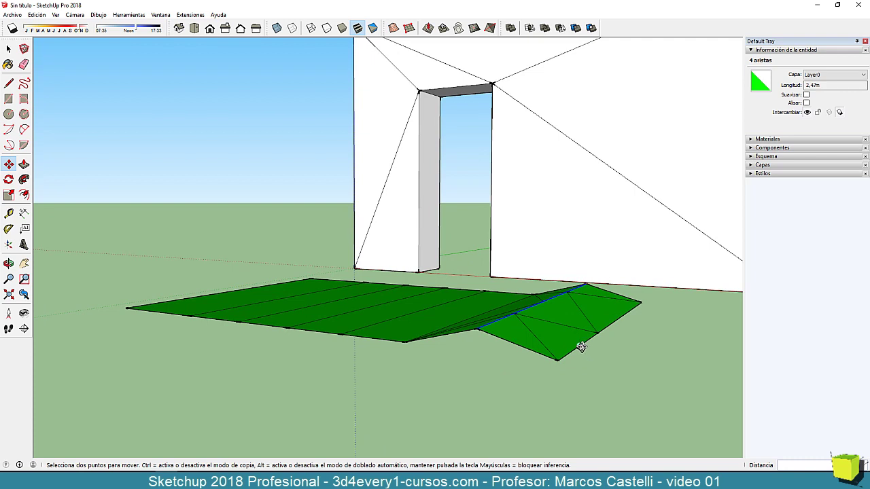
{"action": "key", "text": "space"}
{"action": "left_click", "coordinate": [581, 349]}
{"action": "key", "text": "m"}
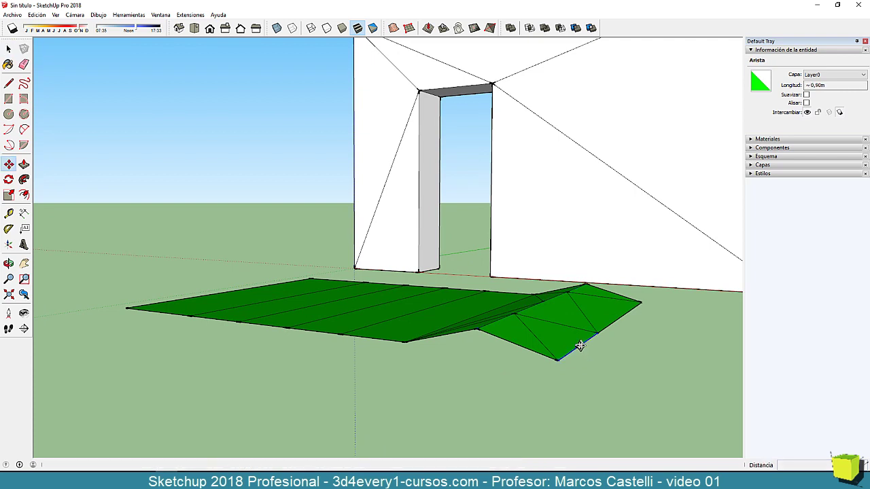
{"action": "left_click", "coordinate": [581, 349]}
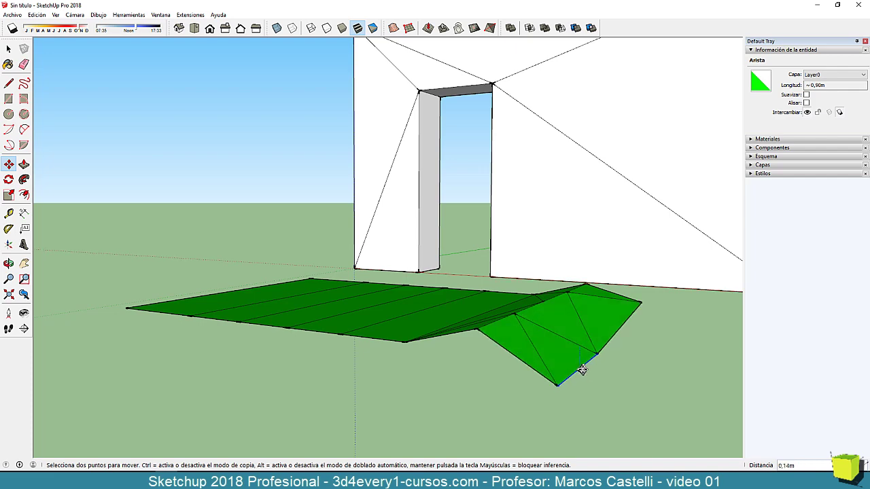
{"action": "left_click", "coordinate": [582, 369]}
- Examine the folded triangular faces at the rectangle's deformed end from several angles and distances
{"action": "middle_click_drag", "start_coordinate": [635, 400], "coordinate": [413, 379]}
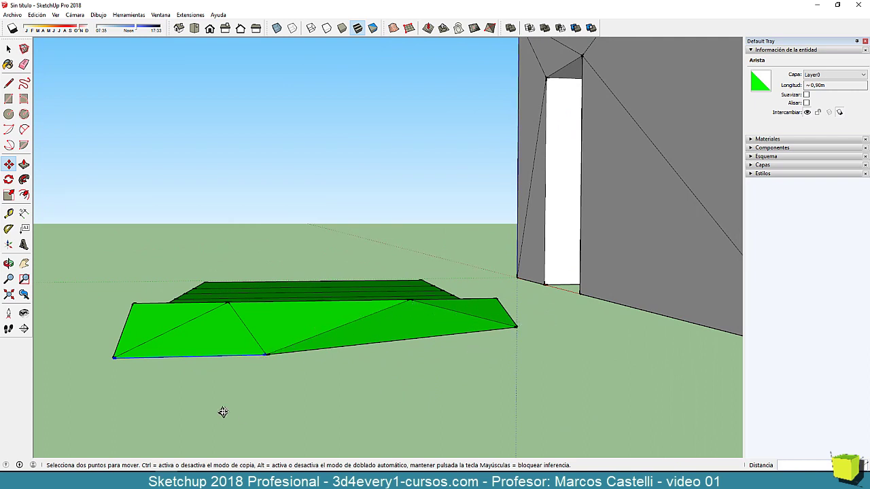
{"action": "middle_click_drag", "start_coordinate": [221, 412], "coordinate": [406, 406]}
{"action": "scroll", "coordinate": [479, 414], "scroll_direction": "down", "scroll_amount": 3}
{"action": "scroll", "coordinate": [435, 407], "scroll_direction": "down", "scroll_amount": 2}
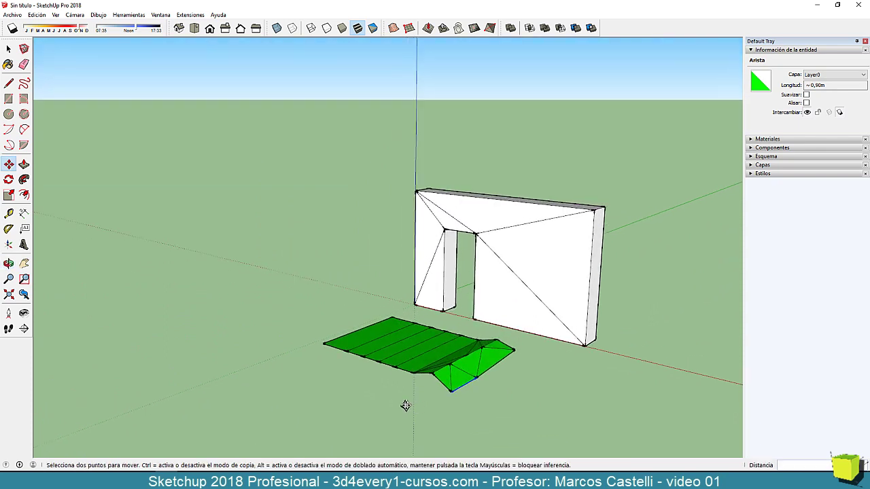
{"action": "scroll", "coordinate": [493, 373], "scroll_direction": "up", "scroll_amount": 2}
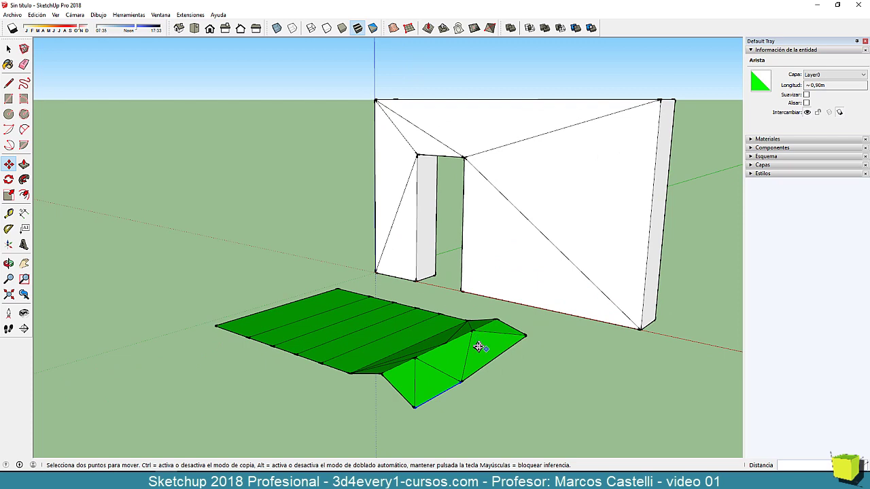
{"action": "scroll", "coordinate": [476, 345], "scroll_direction": "up", "scroll_amount": 1}
{"action": "scroll", "coordinate": [471, 342], "scroll_direction": "up", "scroll_amount": 1}
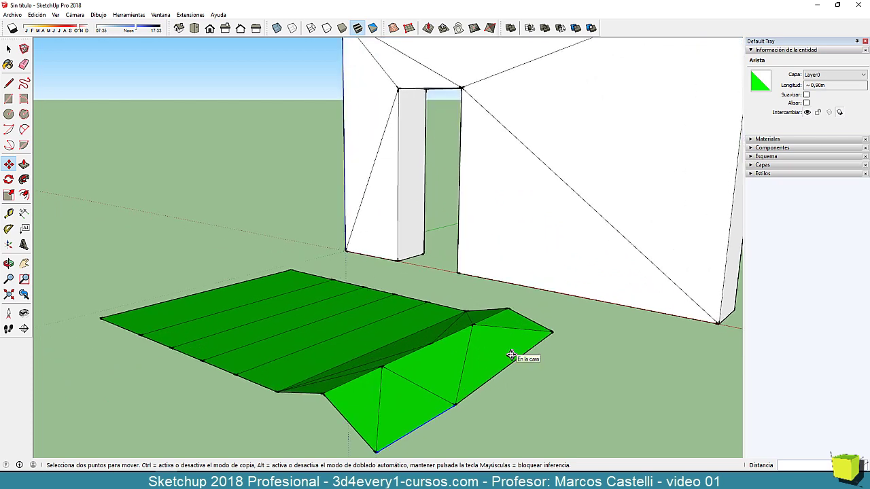
{"action": "scroll", "coordinate": [462, 354], "scroll_direction": "down", "scroll_amount": 2}
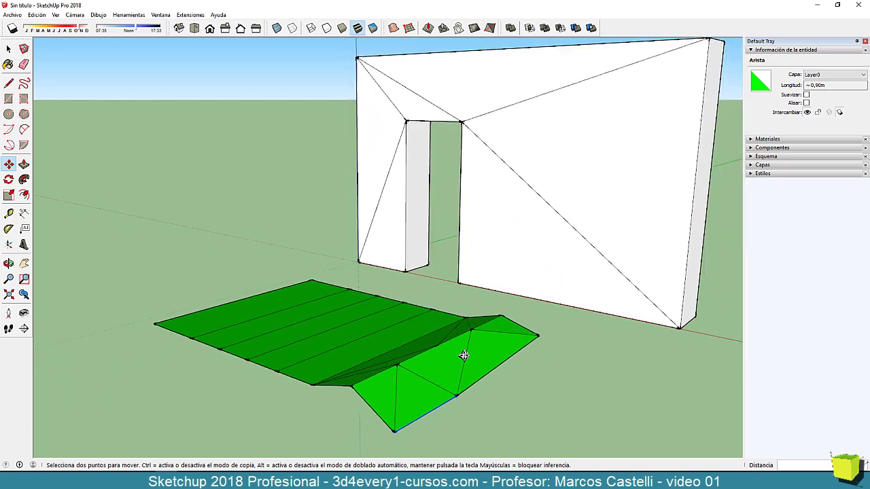
{"action": "scroll", "coordinate": [481, 352], "scroll_direction": "down", "scroll_amount": 1}
{"action": "middle_click_drag", "start_coordinate": [472, 355], "coordinate": [499, 361]}
{"action": "scroll", "coordinate": [477, 356], "scroll_direction": "up", "scroll_amount": 1}
{"action": "scroll", "coordinate": [477, 357], "scroll_direction": "up", "scroll_amount": 1}
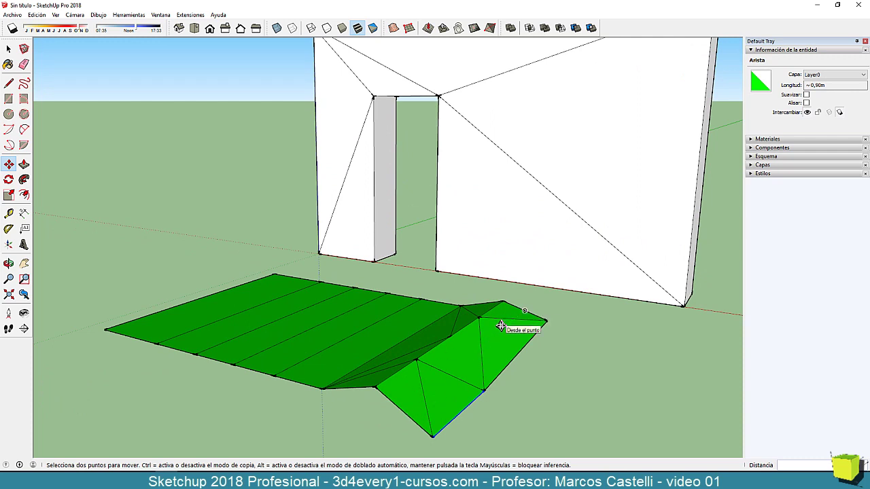
{"action": "scroll", "coordinate": [518, 322], "scroll_direction": "down", "scroll_amount": 2}
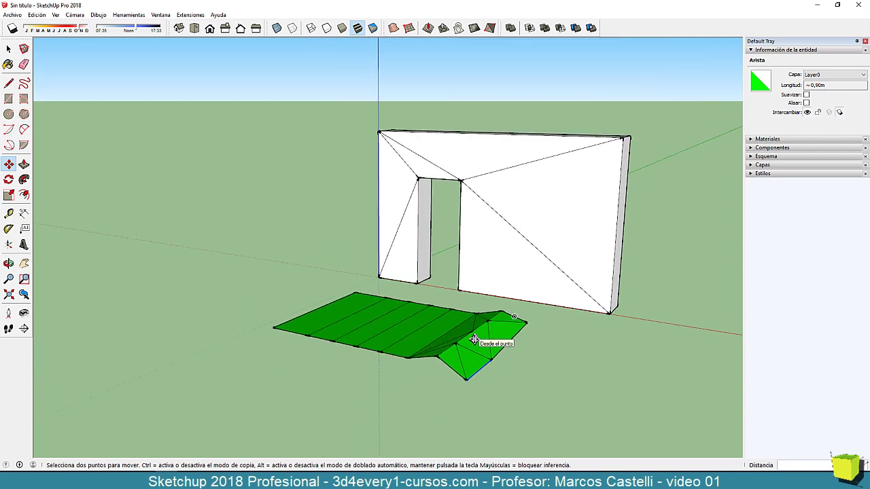
{"action": "scroll", "coordinate": [466, 354], "scroll_direction": "up", "scroll_amount": 3}
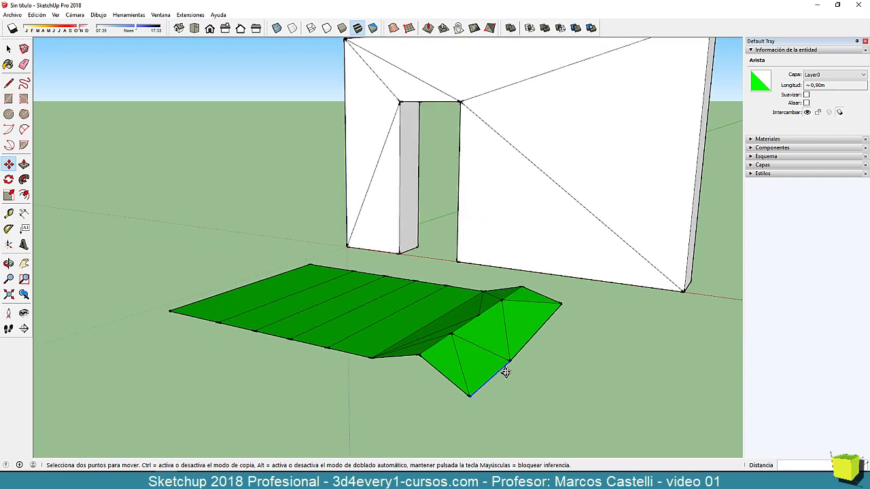
{"action": "scroll", "coordinate": [506, 371], "scroll_direction": "up", "scroll_amount": 2}
{"action": "key", "text": "space"}
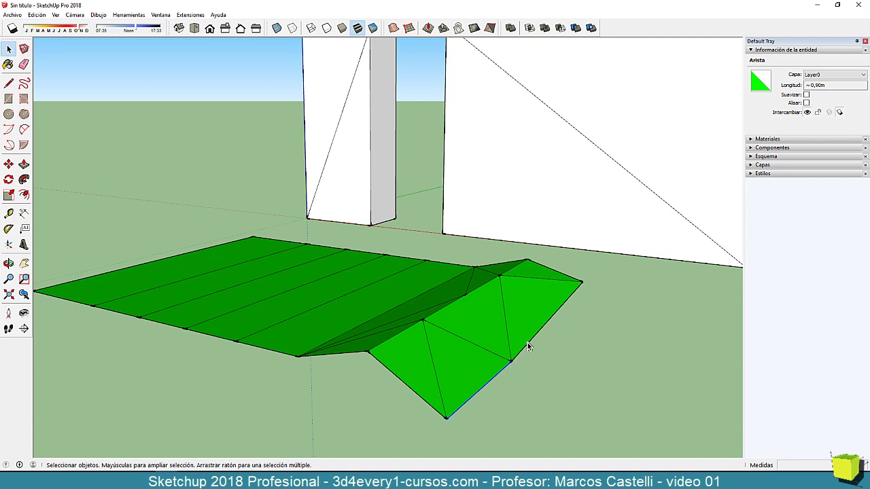
{"action": "middle_click_drag", "start_coordinate": [539, 349], "coordinate": [588, 314]}
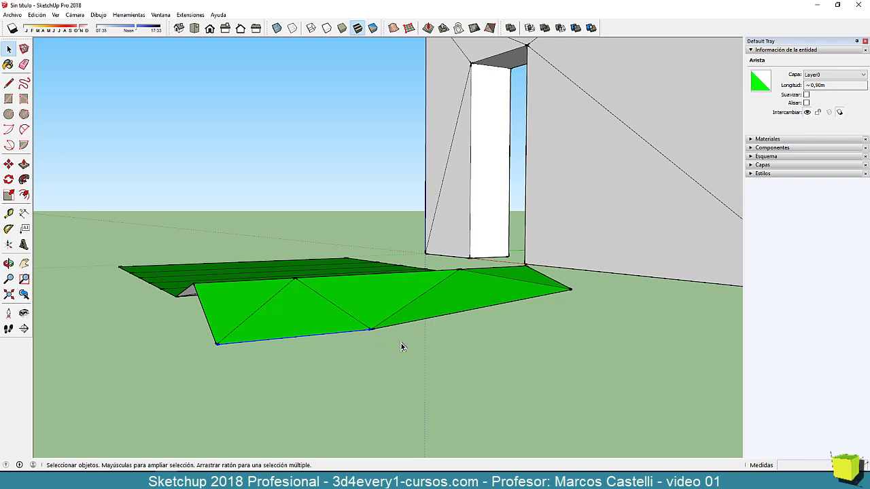
{"action": "middle_click_drag", "start_coordinate": [395, 351], "coordinate": [456, 354]}
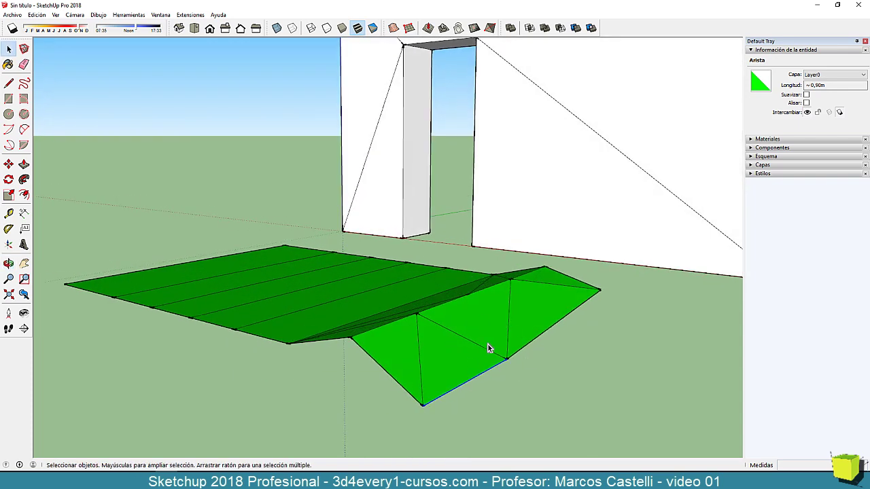
- Erase the inner edge joining the raised ridge's farther vertex to the middle vertex of the rectangle's deformed short edge
{"action": "scroll", "coordinate": [479, 352], "scroll_direction": "down", "scroll_amount": 4}
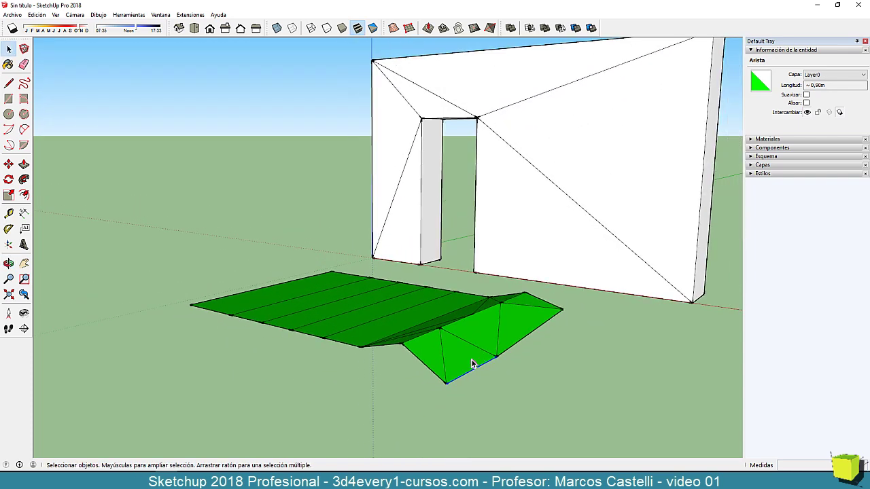
{"action": "scroll", "coordinate": [439, 359], "scroll_direction": "up", "scroll_amount": 3}
{"action": "left_click", "coordinate": [421, 349]}
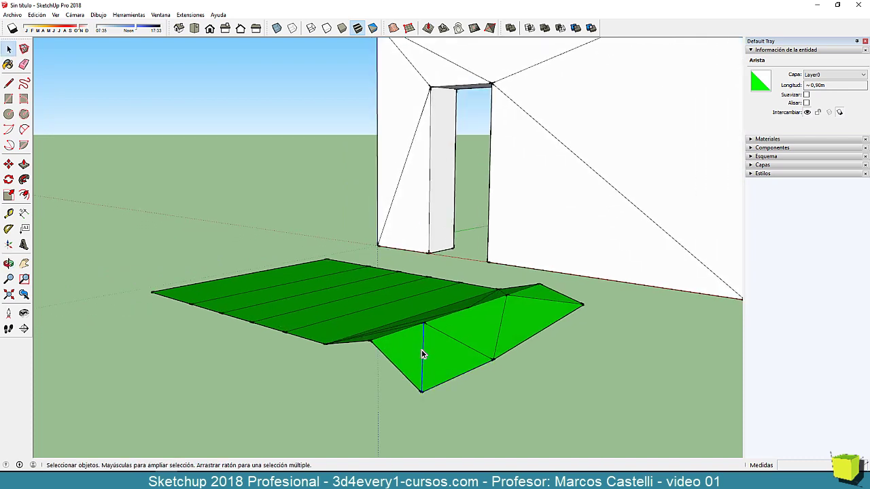
{"action": "middle_click_drag", "start_coordinate": [522, 337], "coordinate": [490, 362]}
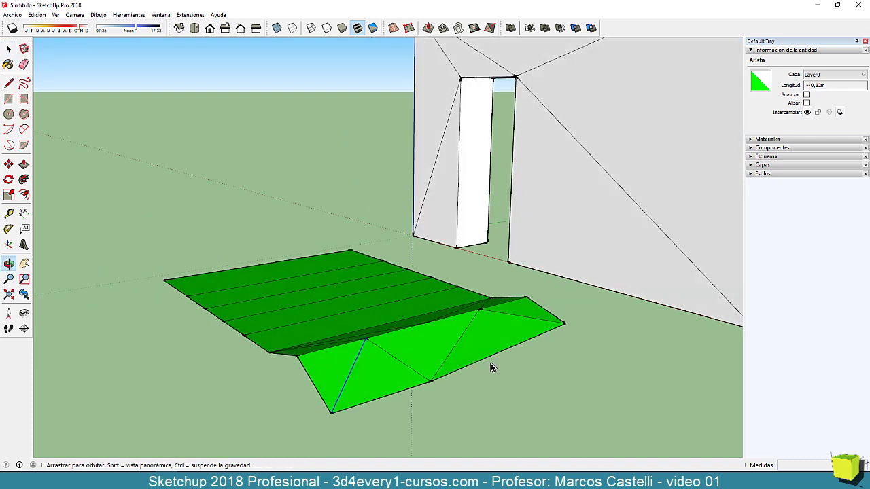
{"action": "key", "text": "e"}
{"action": "left_click", "coordinate": [463, 330]}
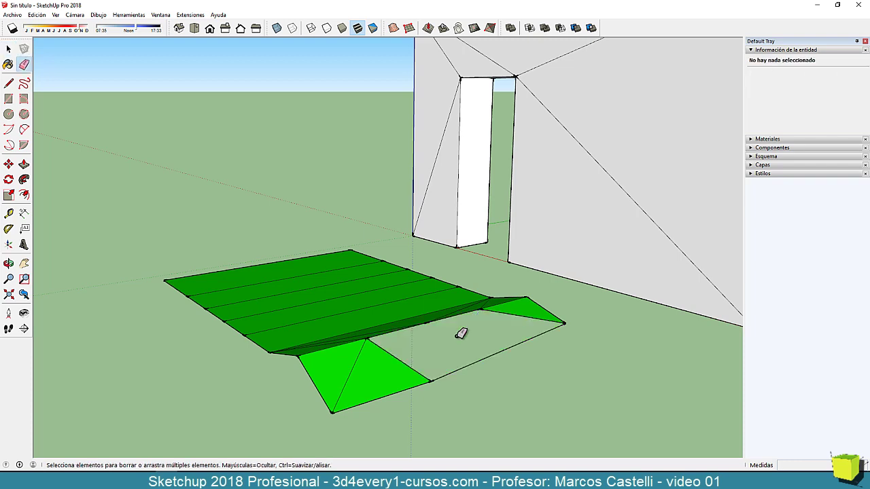
- Draw a line about 1.92 m long from the raised ridge's nearer vertex to the short edge's far corner, closing the gap with new triangular faces
{"action": "key", "text": "l"}
{"action": "left_click", "coordinate": [365, 338]}
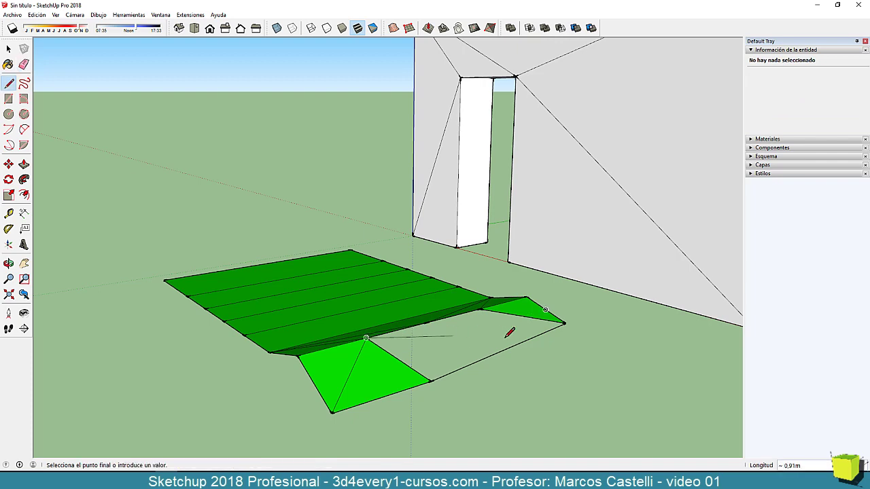
{"action": "left_click", "coordinate": [564, 323]}
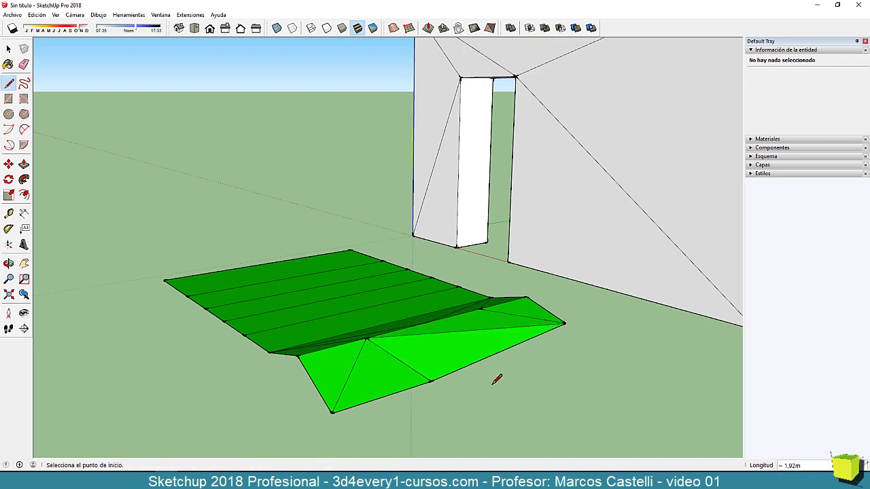
- Examine the re-triangulated folded end of the green rectangle from several angles, both close up and together with the wall
{"action": "middle_click_drag", "start_coordinate": [497, 379], "coordinate": [604, 405]}
{"action": "scroll", "coordinate": [563, 355], "scroll_direction": "up", "scroll_amount": 3}
{"action": "middle_click_drag", "start_coordinate": [563, 355], "coordinate": [492, 326]}
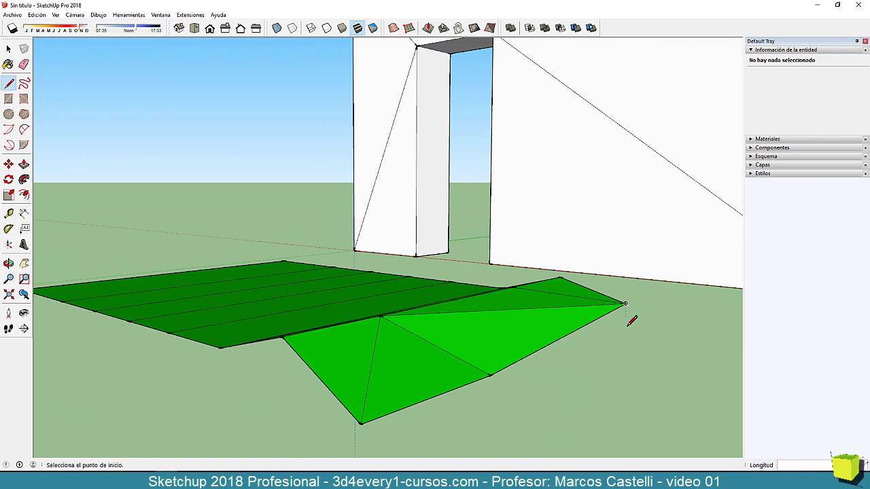
{"action": "middle_click_drag", "start_coordinate": [632, 321], "coordinate": [512, 325]}
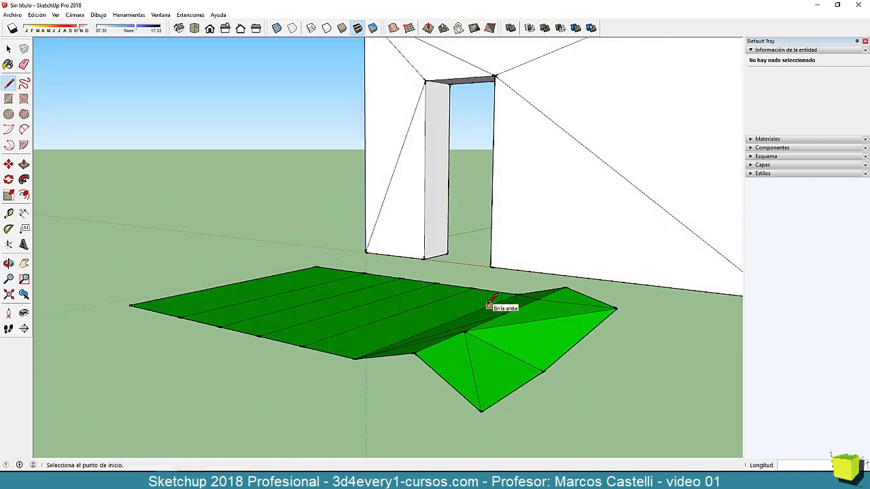
{"action": "scroll", "coordinate": [491, 304], "scroll_direction": "down", "scroll_amount": 6}
{"action": "middle_click_drag", "start_coordinate": [528, 331], "coordinate": [456, 369], "text": "shift"}
{"action": "key", "text": "space"}
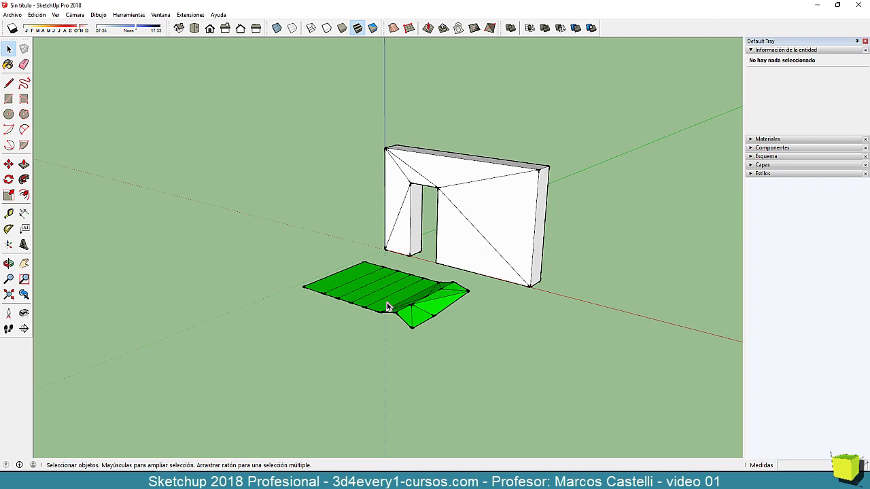
{"action": "scroll", "coordinate": [397, 310], "scroll_direction": "up", "scroll_amount": 1}
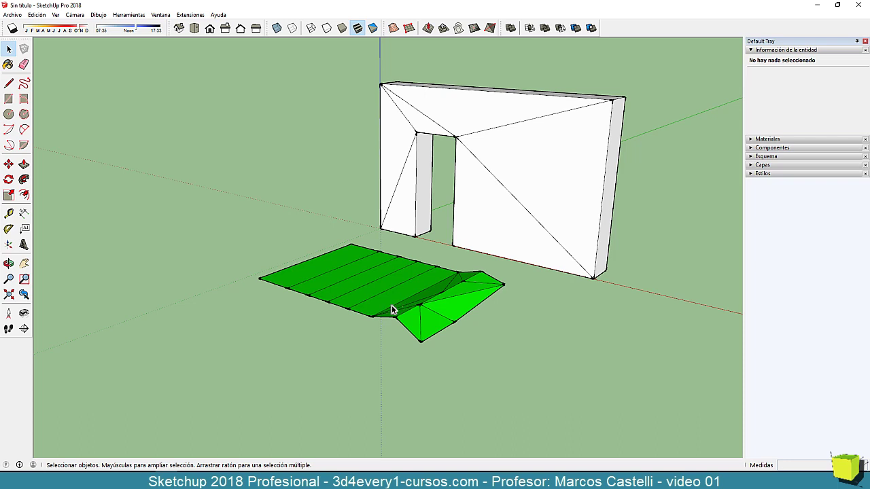
{"action": "scroll", "coordinate": [382, 319], "scroll_direction": "down", "scroll_amount": 2}
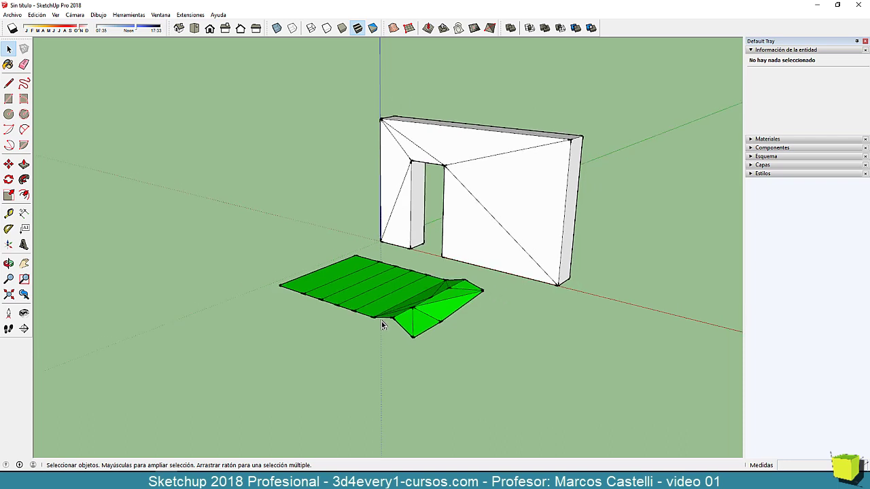